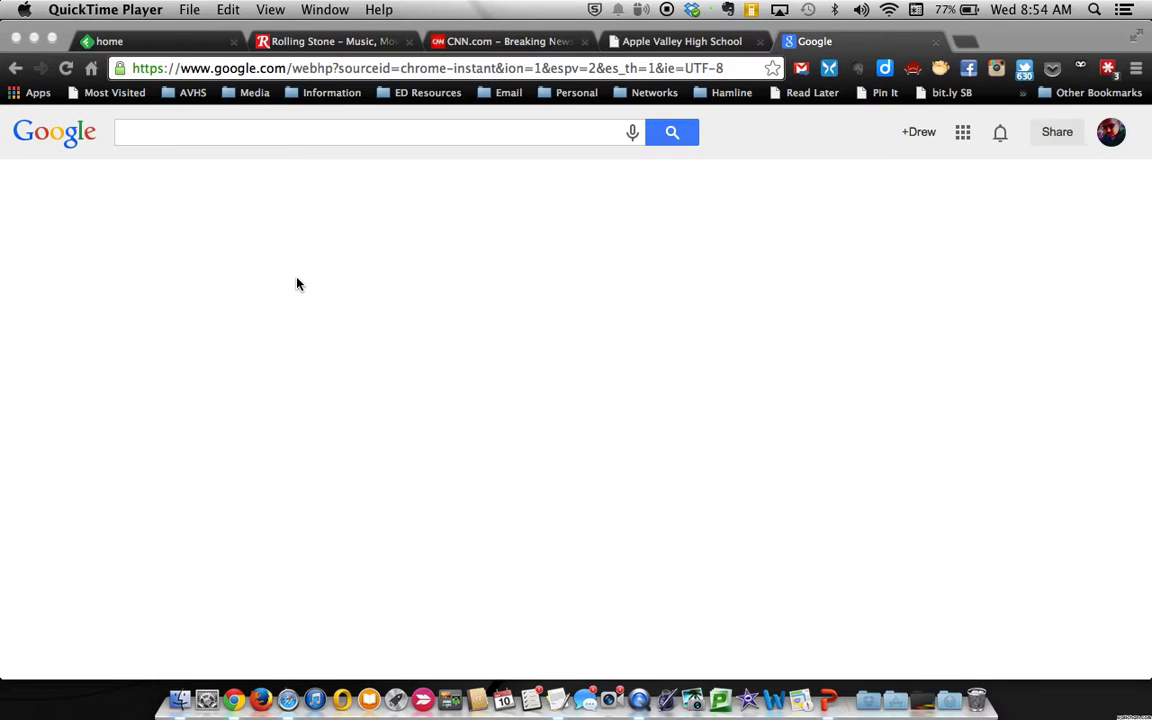
# - Switch to TextEdit and highlight the RSS line, followed by the Syndication paragraph, in RSS Definition.rtf
pyautogui.click(556, 688)
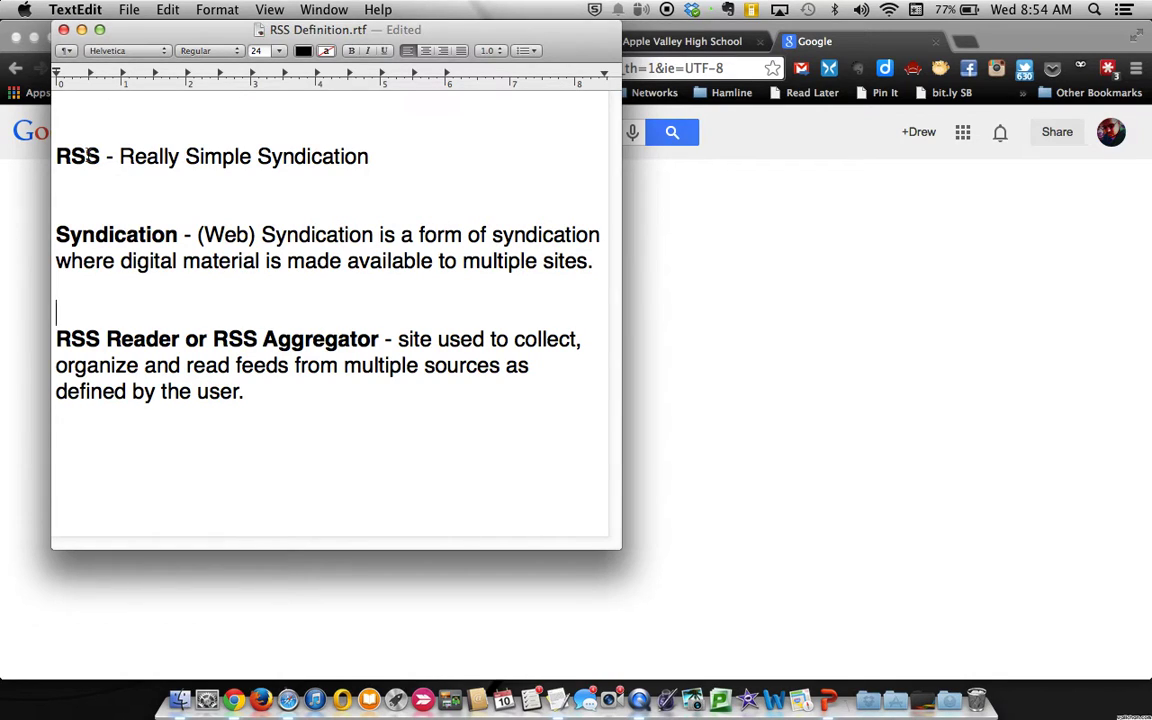
pyautogui.tripleClick(109, 155)
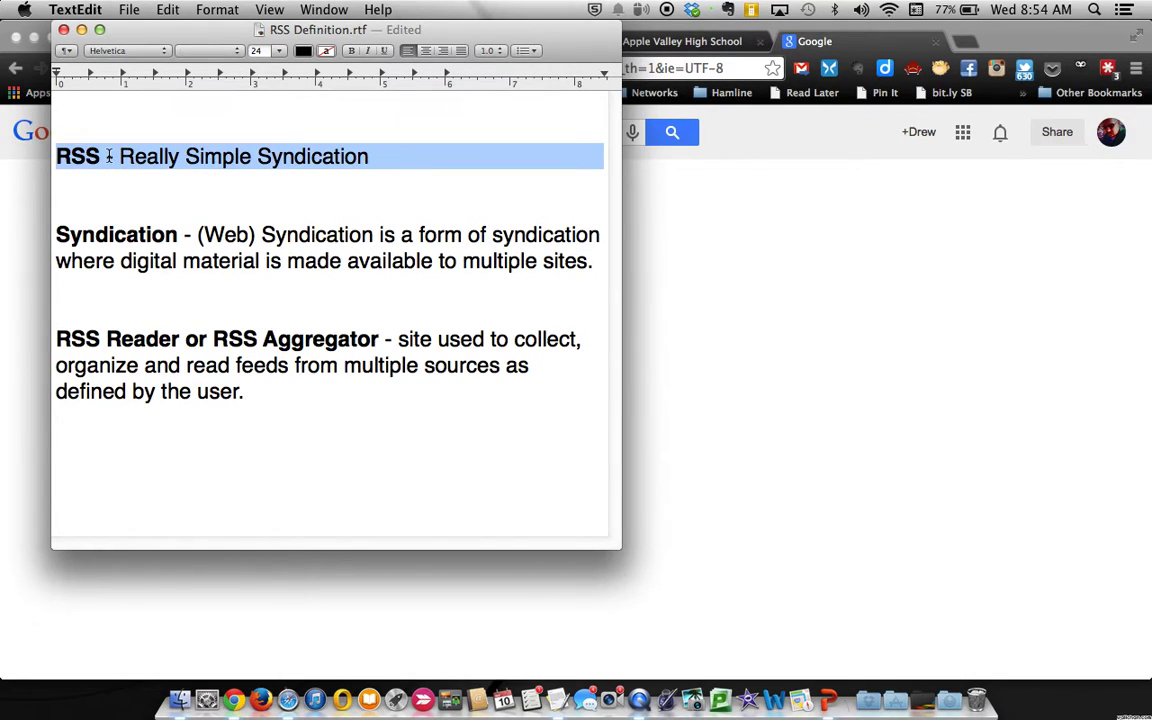
pyautogui.tripleClick(140, 234)
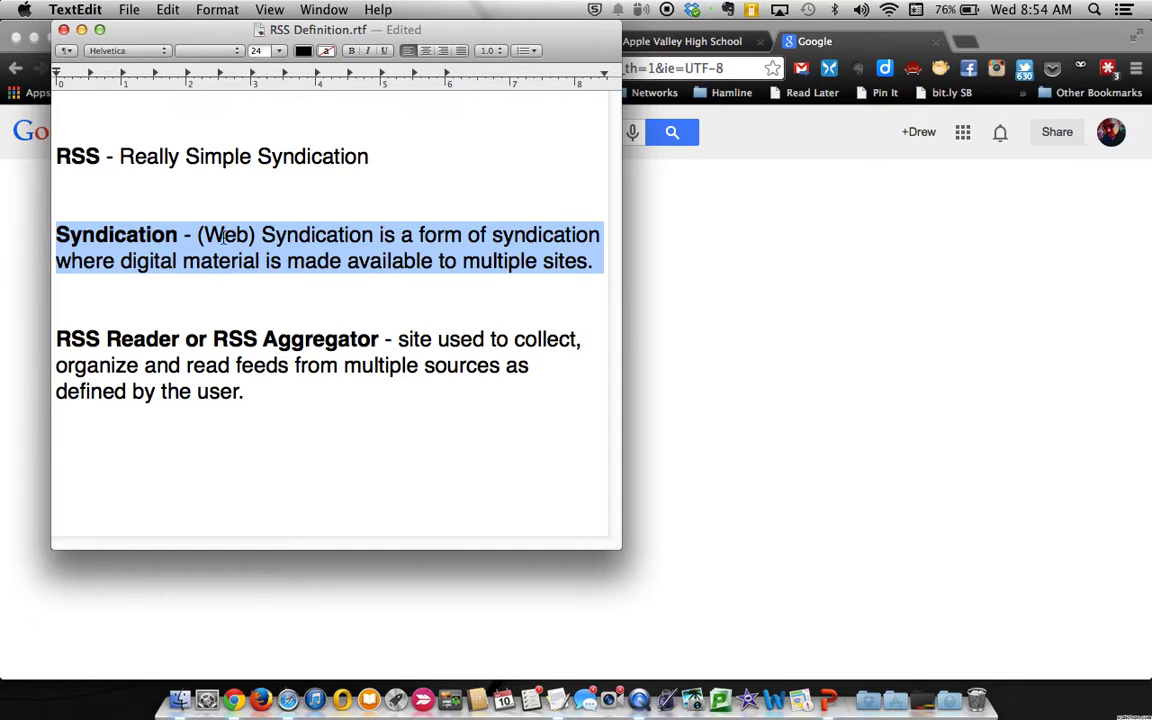
# - Return to Chrome and look through the Media, AVHS and ED Resources bookmark folders, closing them without opening a bookmark
pyautogui.click(696, 298)
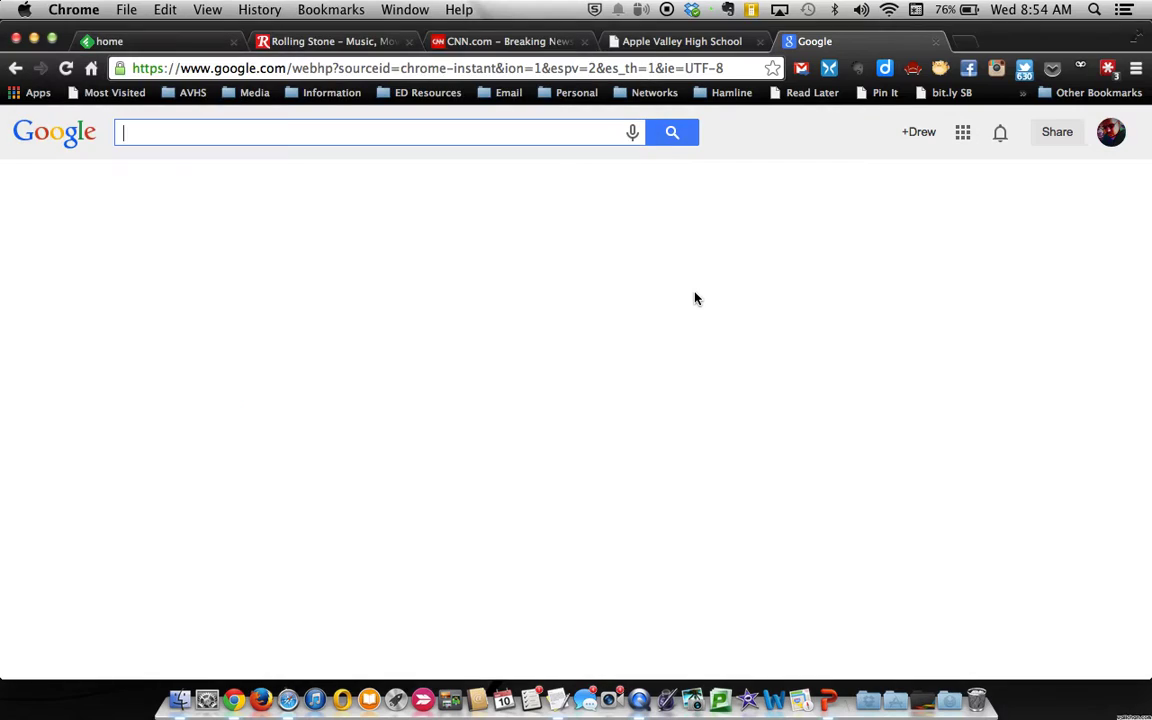
pyautogui.click(255, 95)
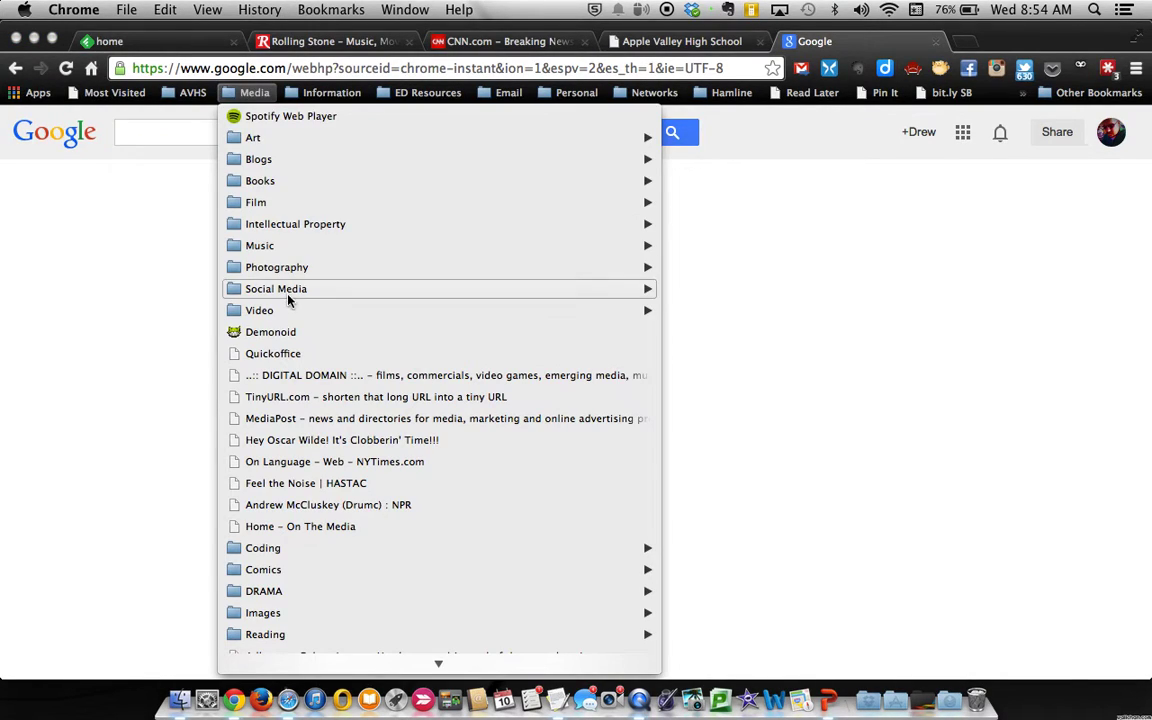
pyautogui.click(195, 92)
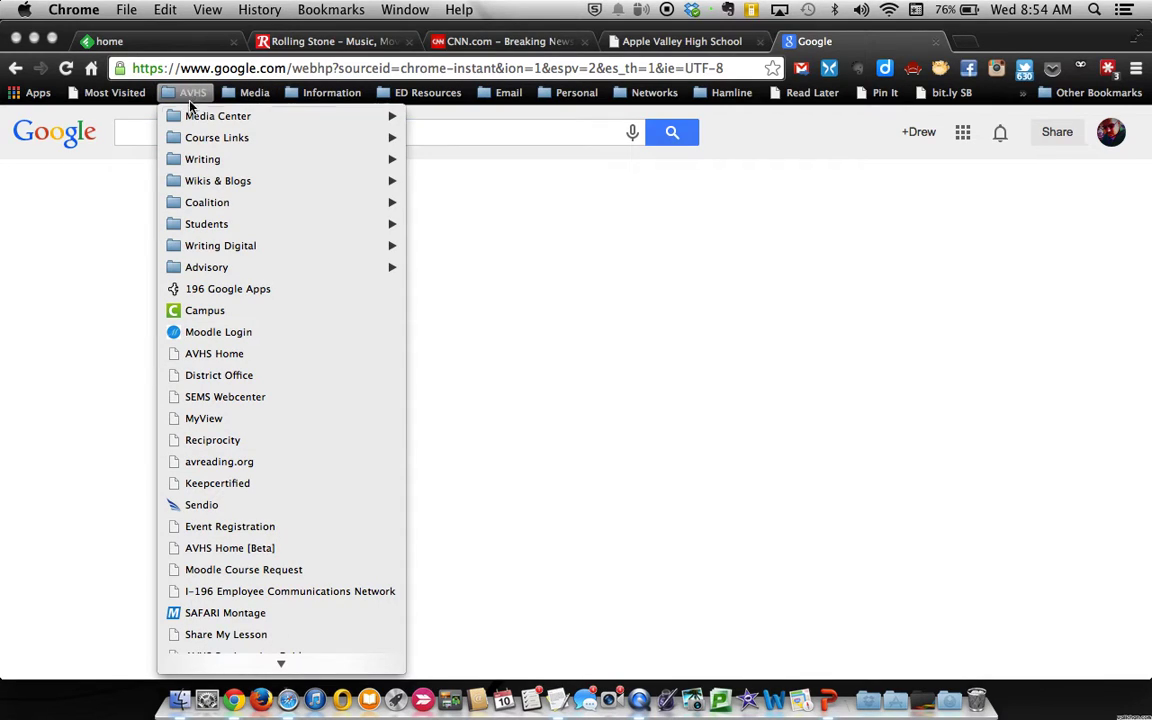
pyautogui.click(418, 94)
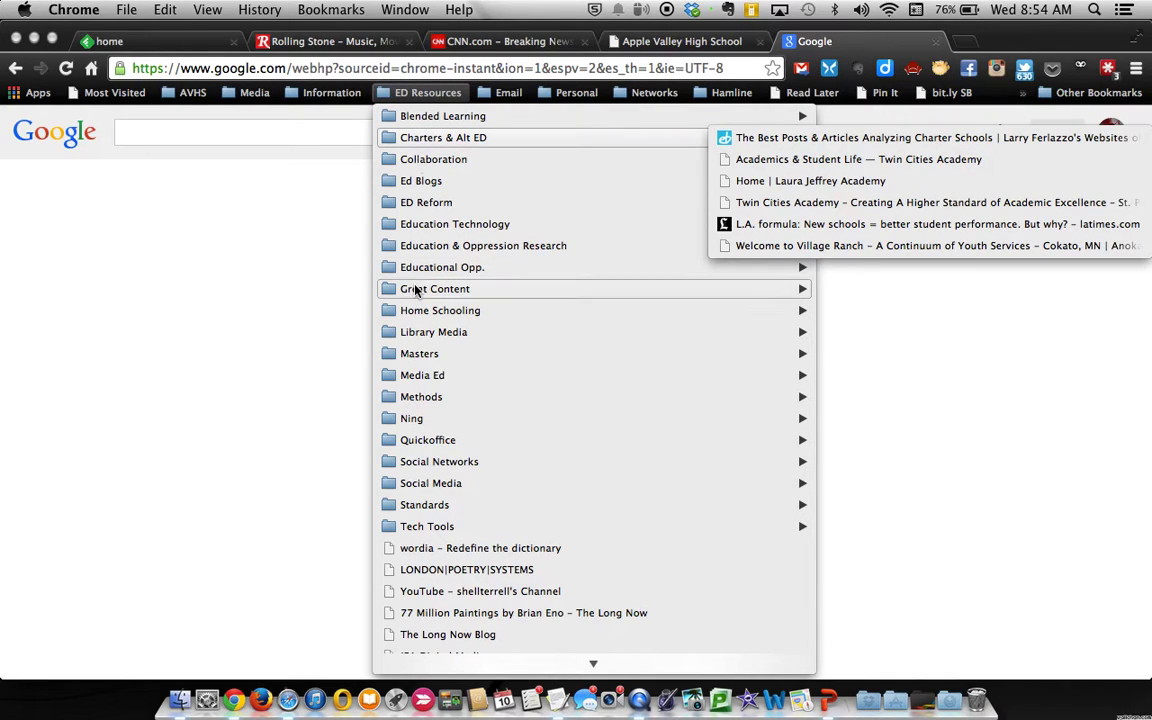
pyautogui.moveTo(413, 333)
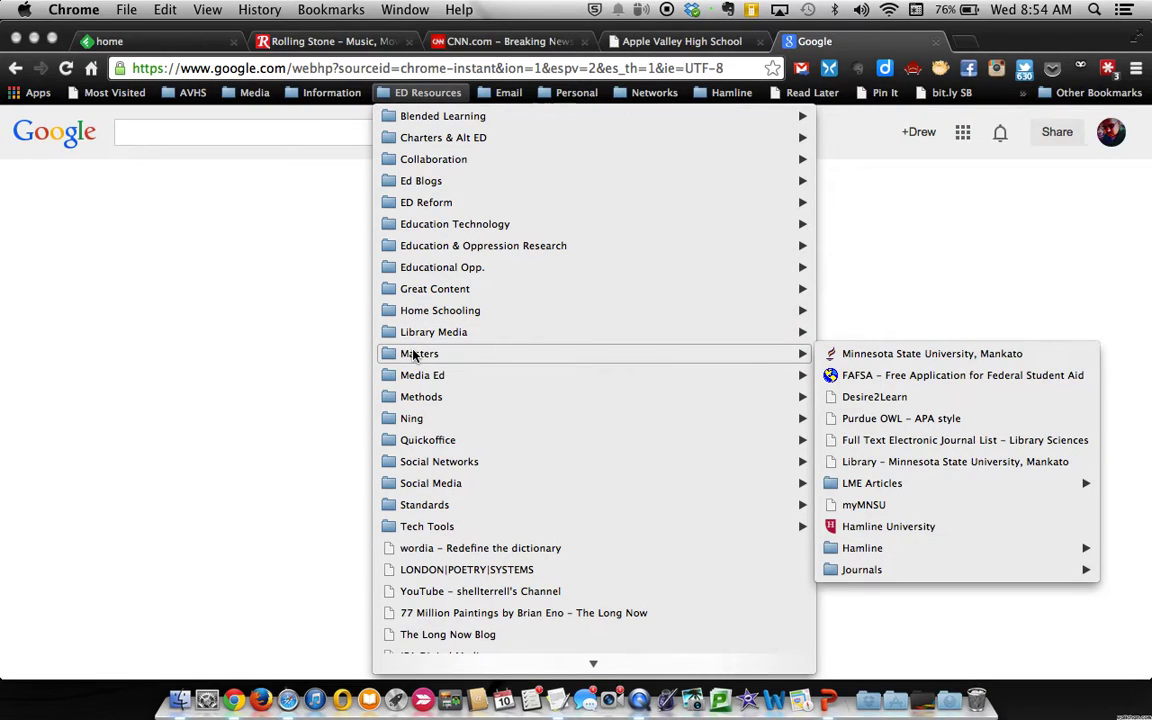
pyautogui.moveTo(413, 381)
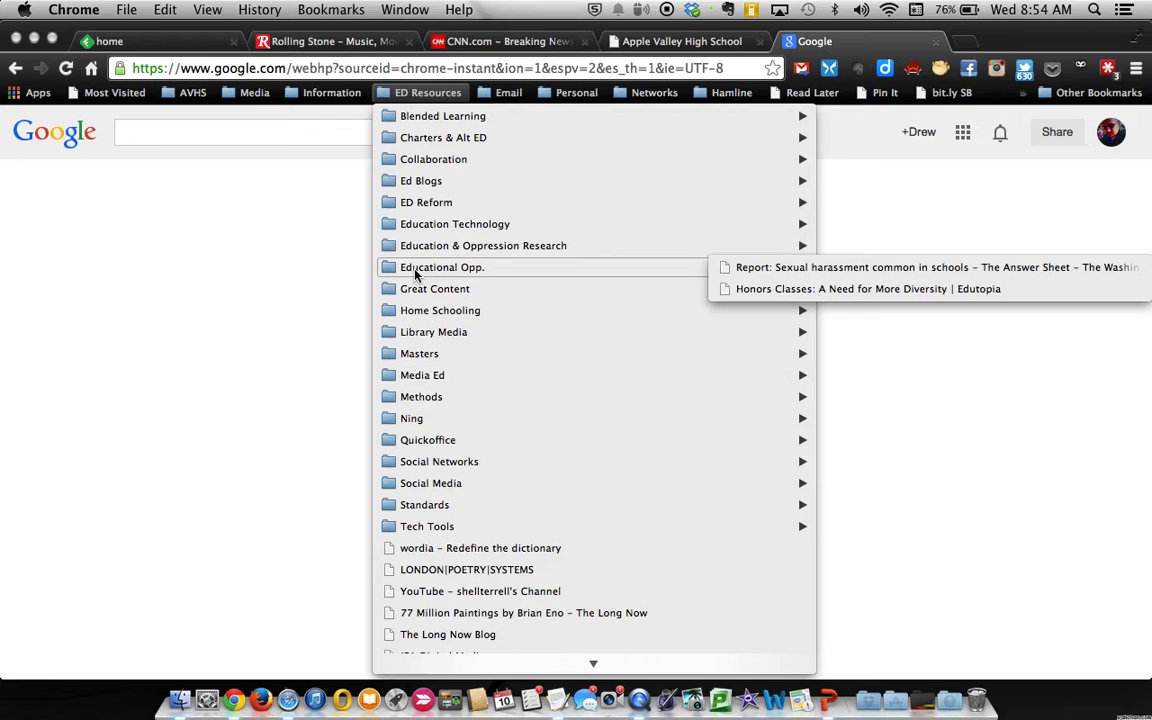
pyautogui.moveTo(412, 257)
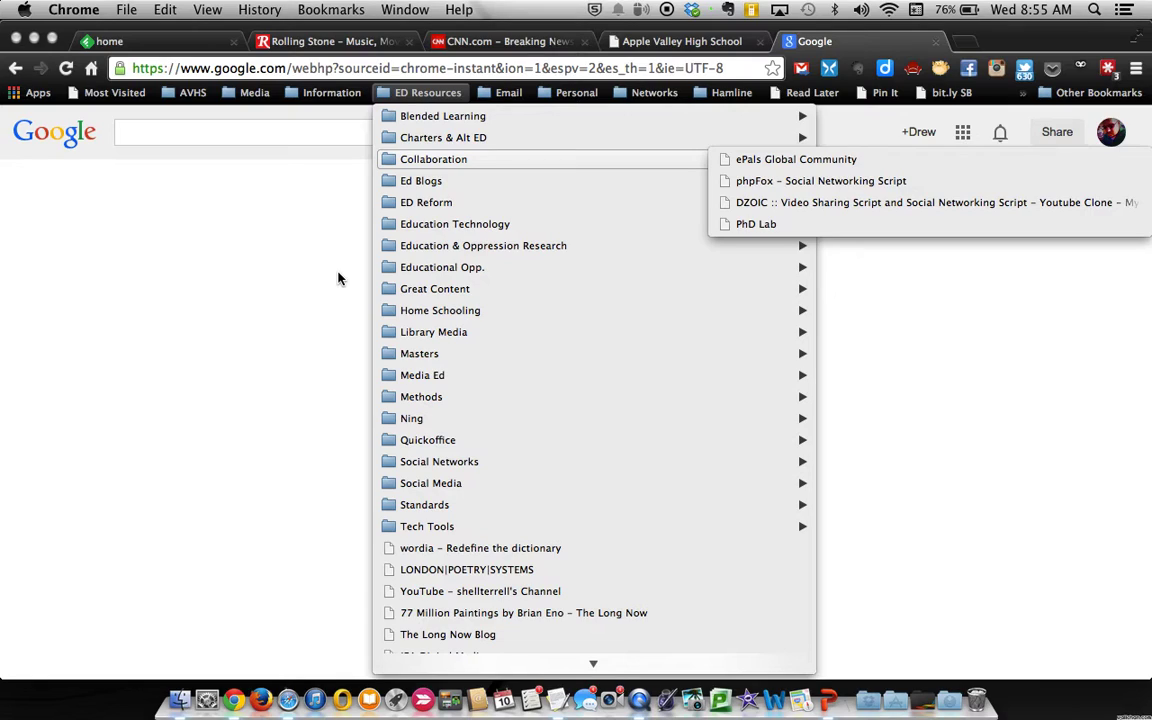
pyautogui.press('Escape')
pyautogui.press('Escape')
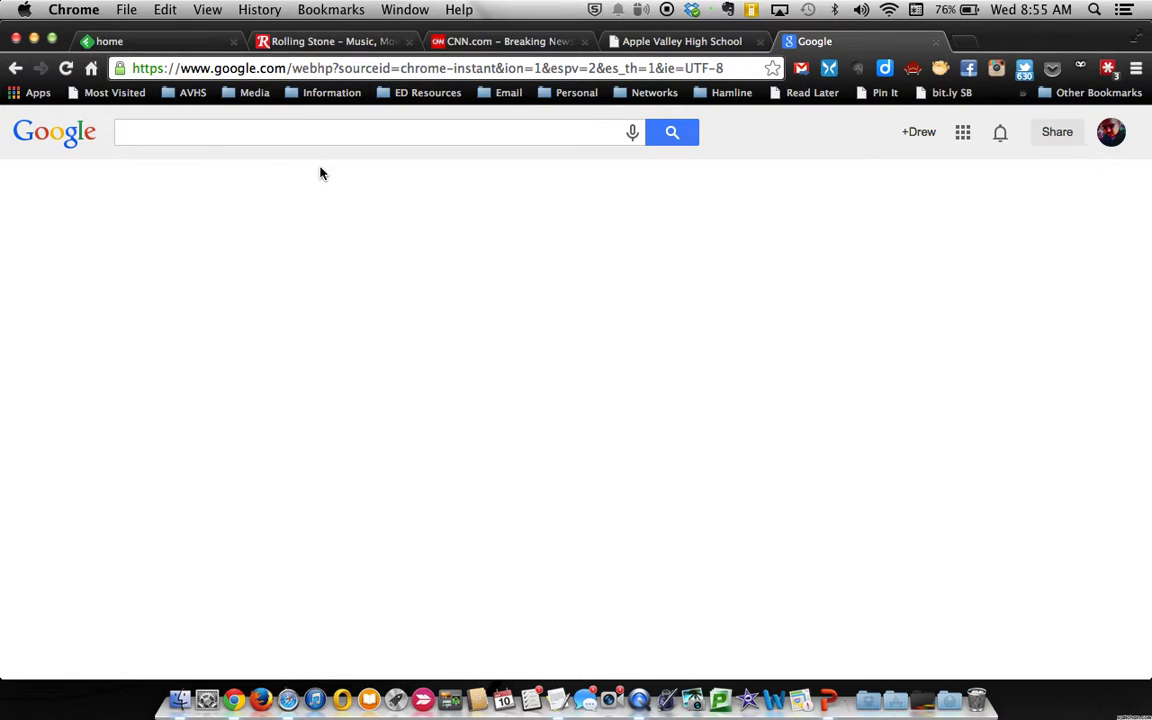
# - Show the Feedly home page, and highlight the RSS Reader or RSS Aggregator definition and its word "user" in RSS Definition.rtf
pyautogui.click(163, 36)
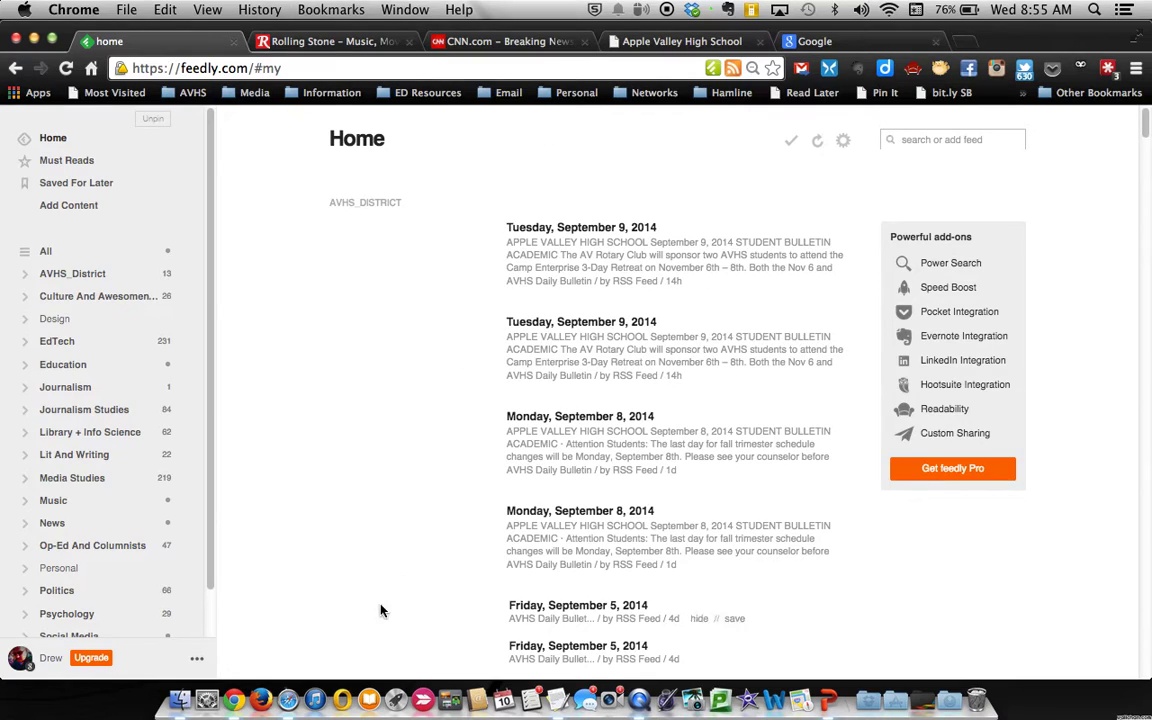
pyautogui.click(558, 697)
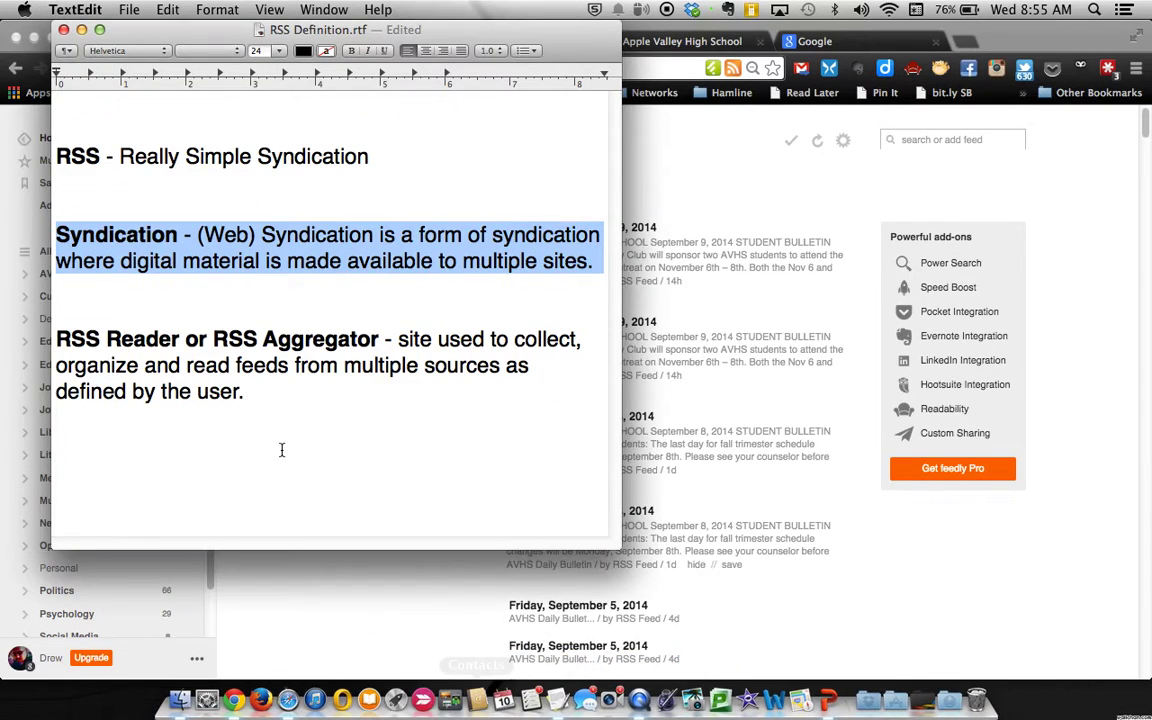
pyautogui.tripleClick(177, 371)
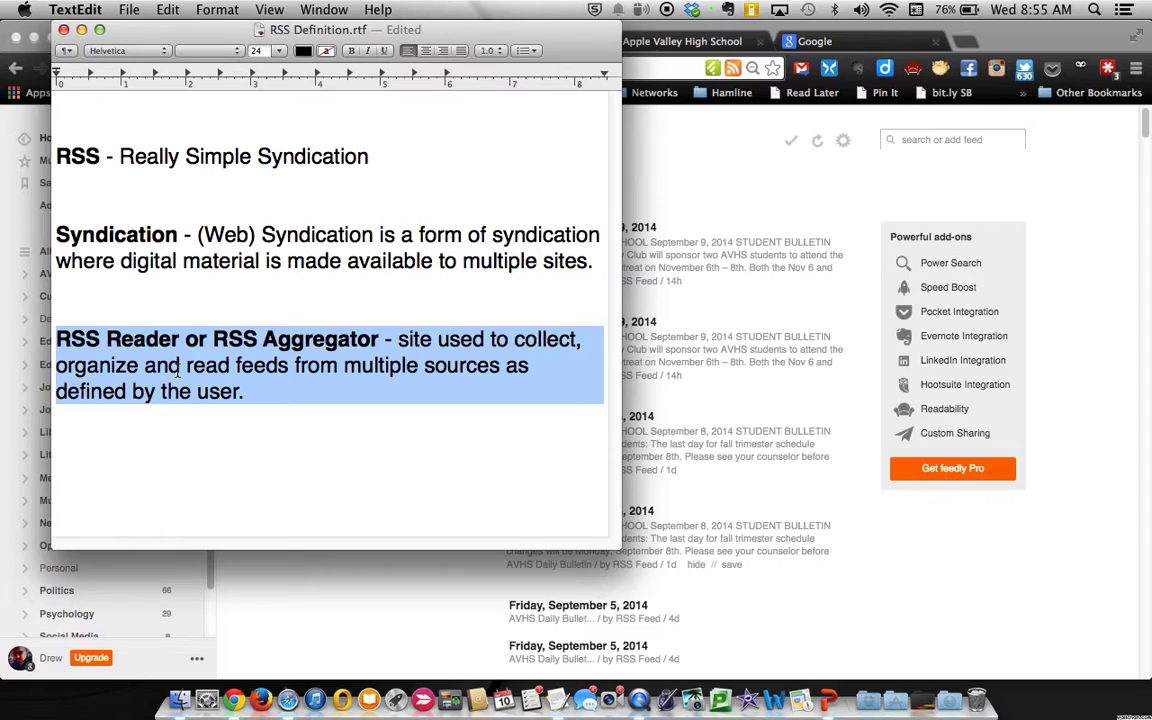
pyautogui.doubleClick(213, 396)
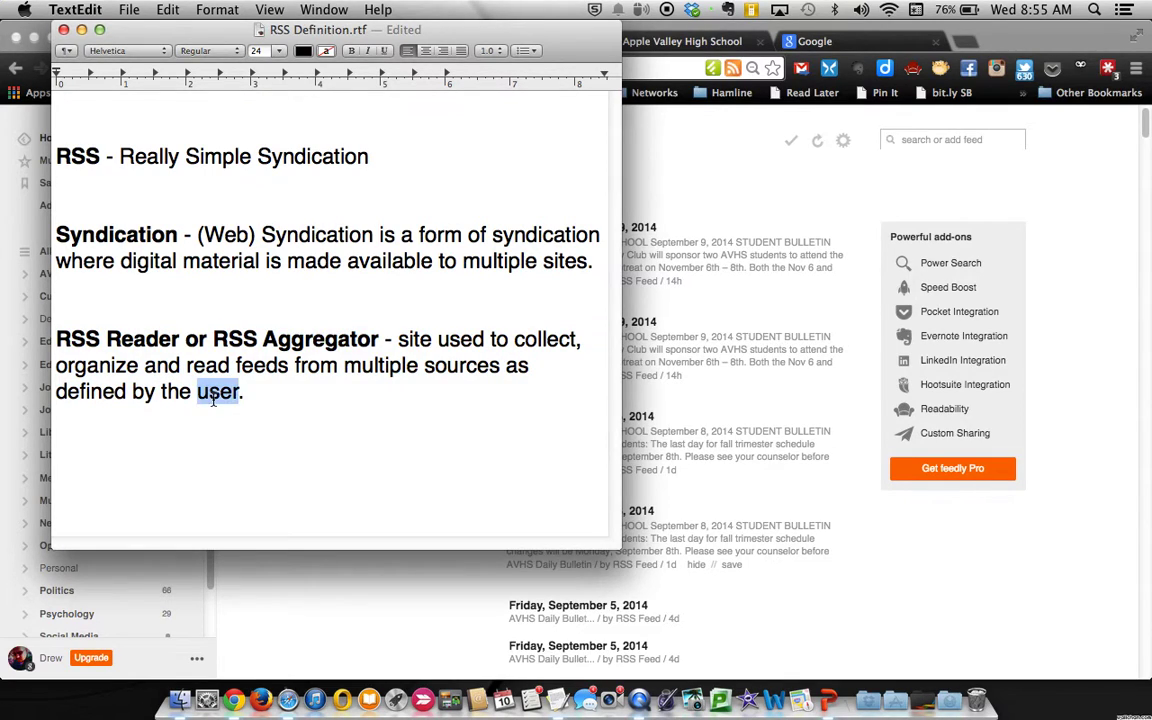
# - Return to Feedly in Chrome, open the Music category and look through its list of subscribed sources
pyautogui.click(325, 598)
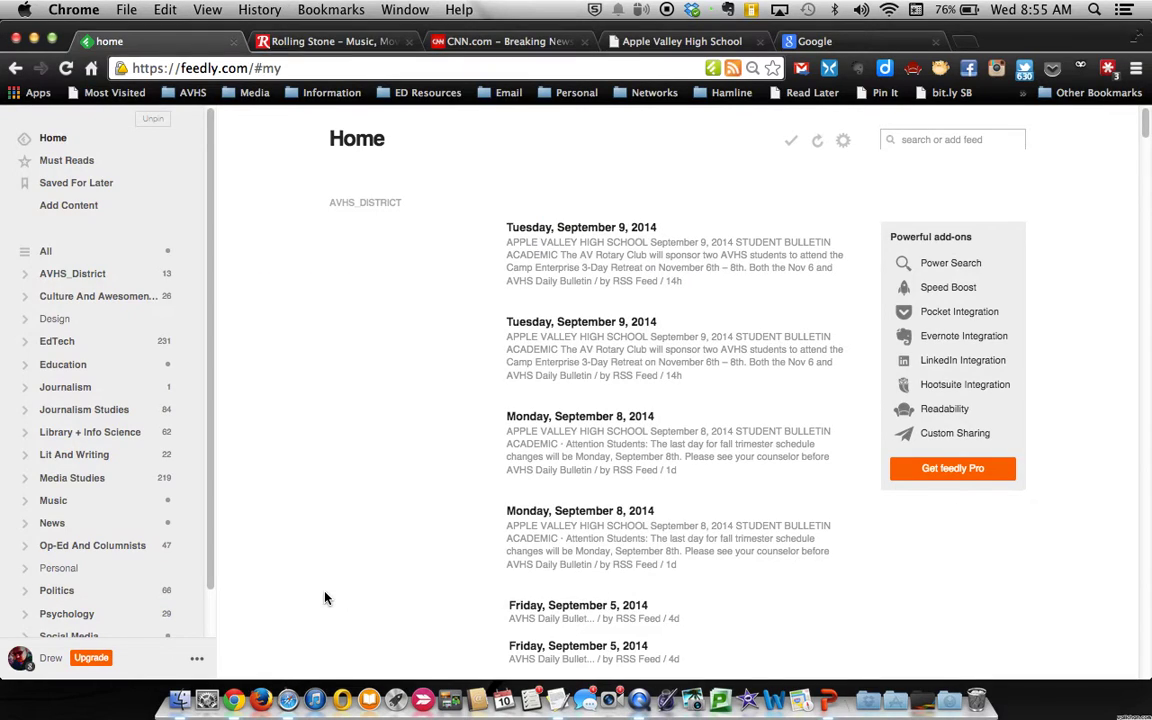
pyautogui.click(58, 506)
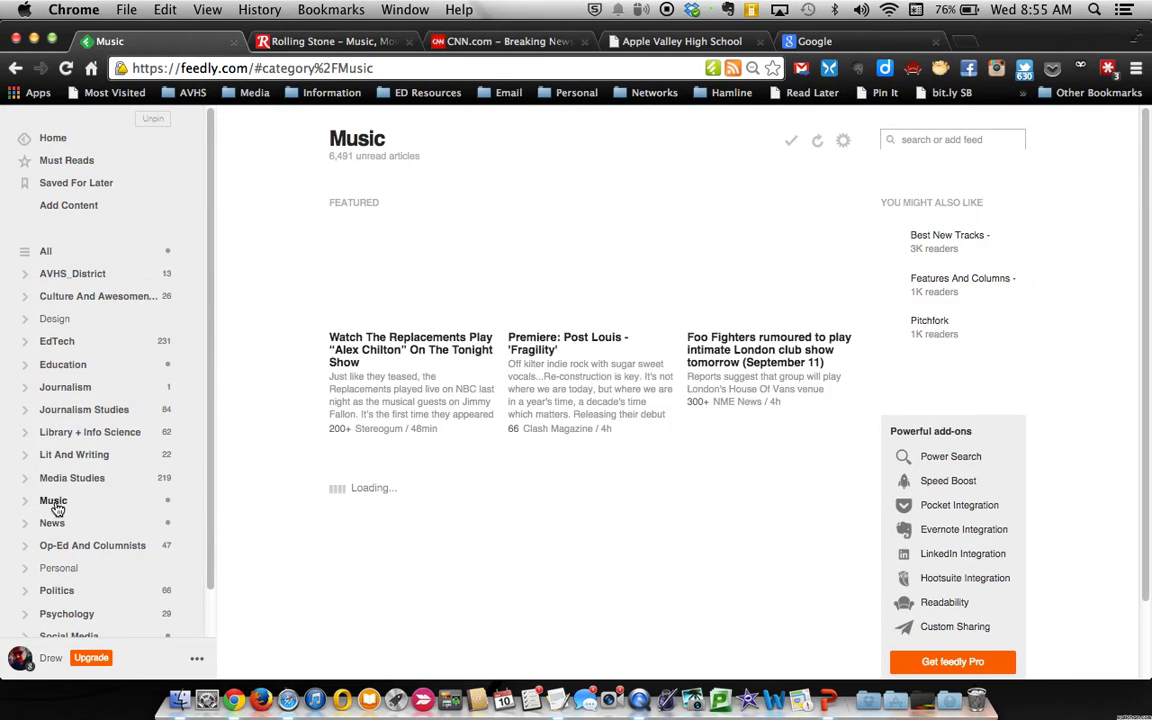
pyautogui.scroll(-10, 65, 522)
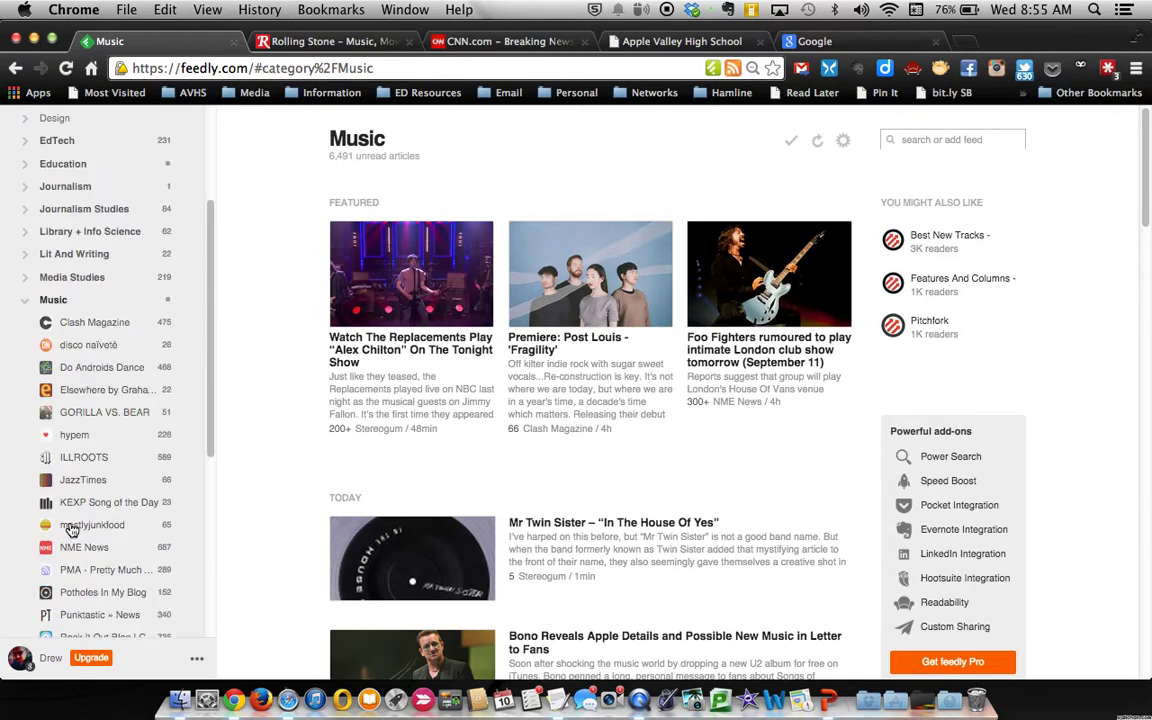
pyautogui.scroll(5, 78, 262)
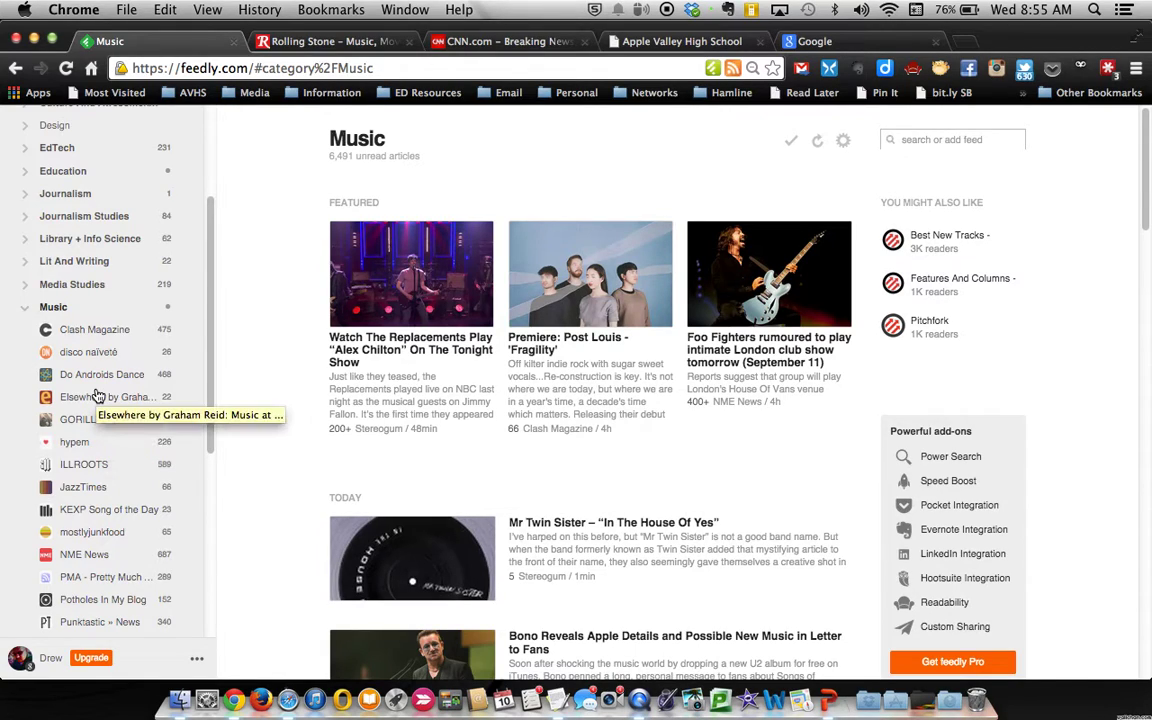
pyautogui.scroll(5, 70, 350)
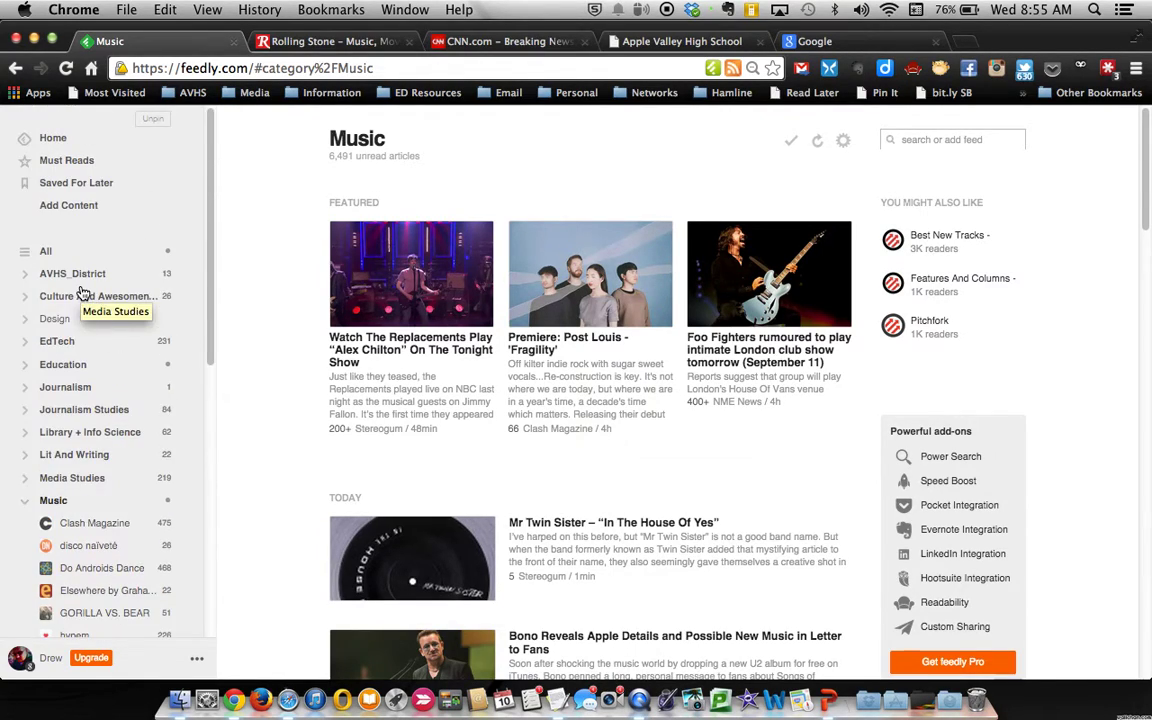
# - Expand the Education category and look through its subscribed sources
pyautogui.click(25, 366)
pyautogui.scroll(-5, 62, 450)
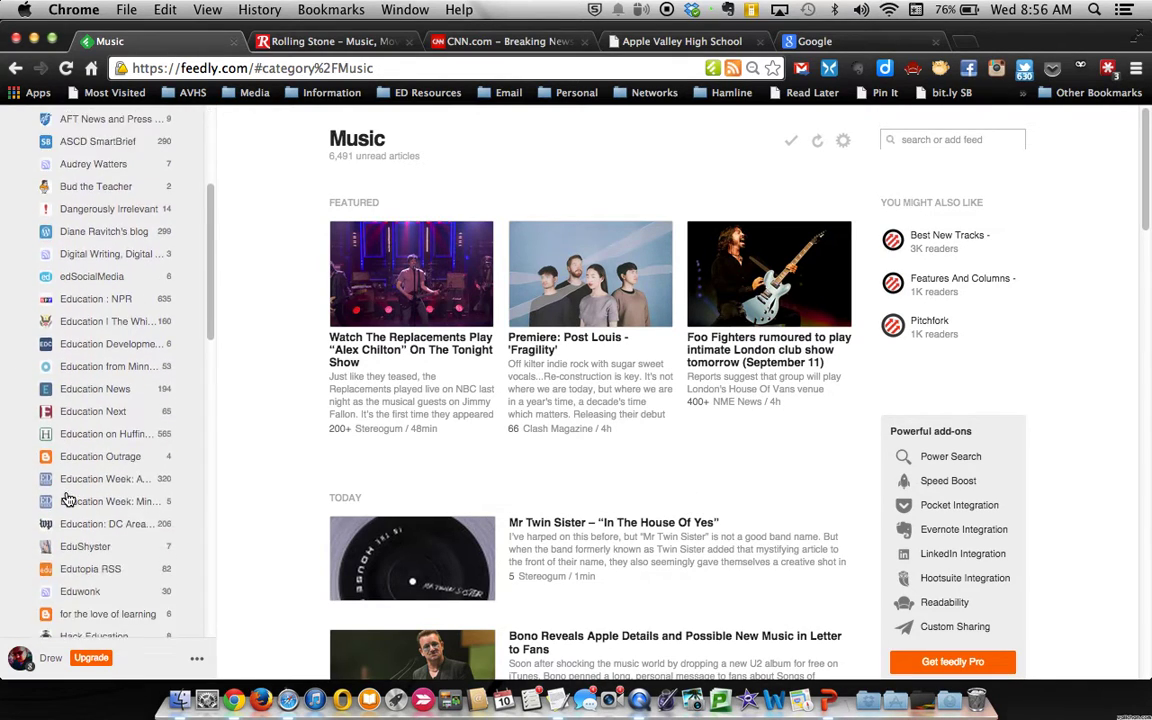
pyautogui.scroll(5, 67, 499)
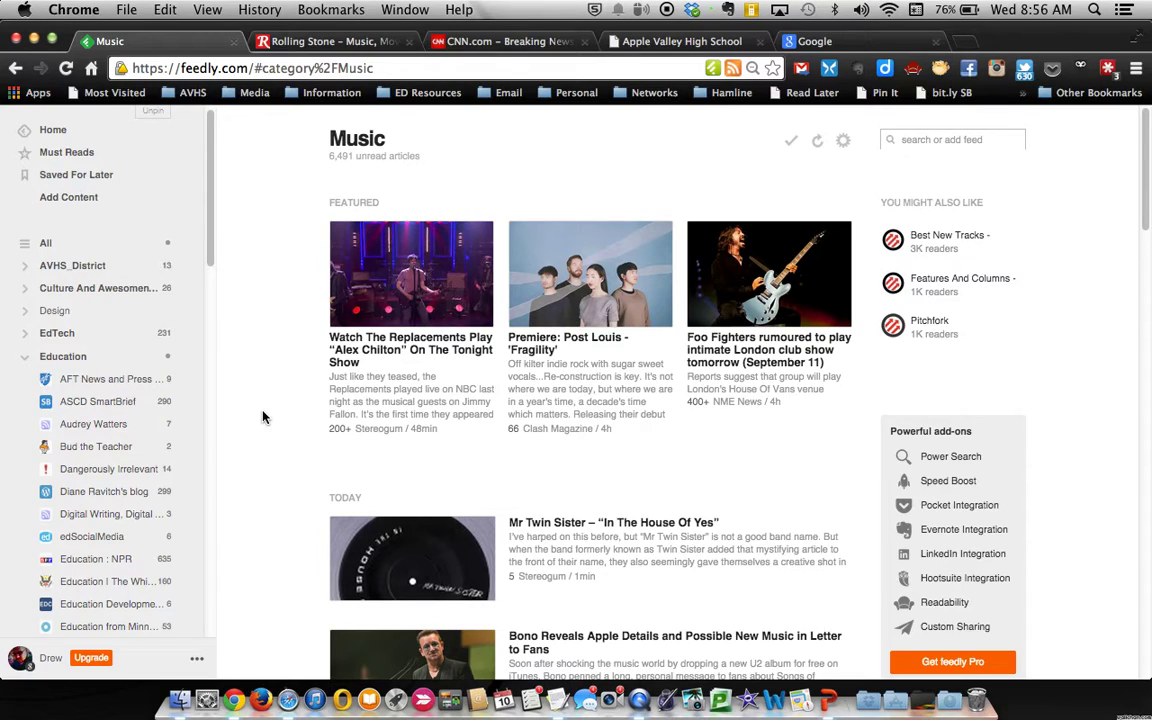
pyautogui.scroll(-1, 147, 490)
pyautogui.scroll(-10, 147, 492)
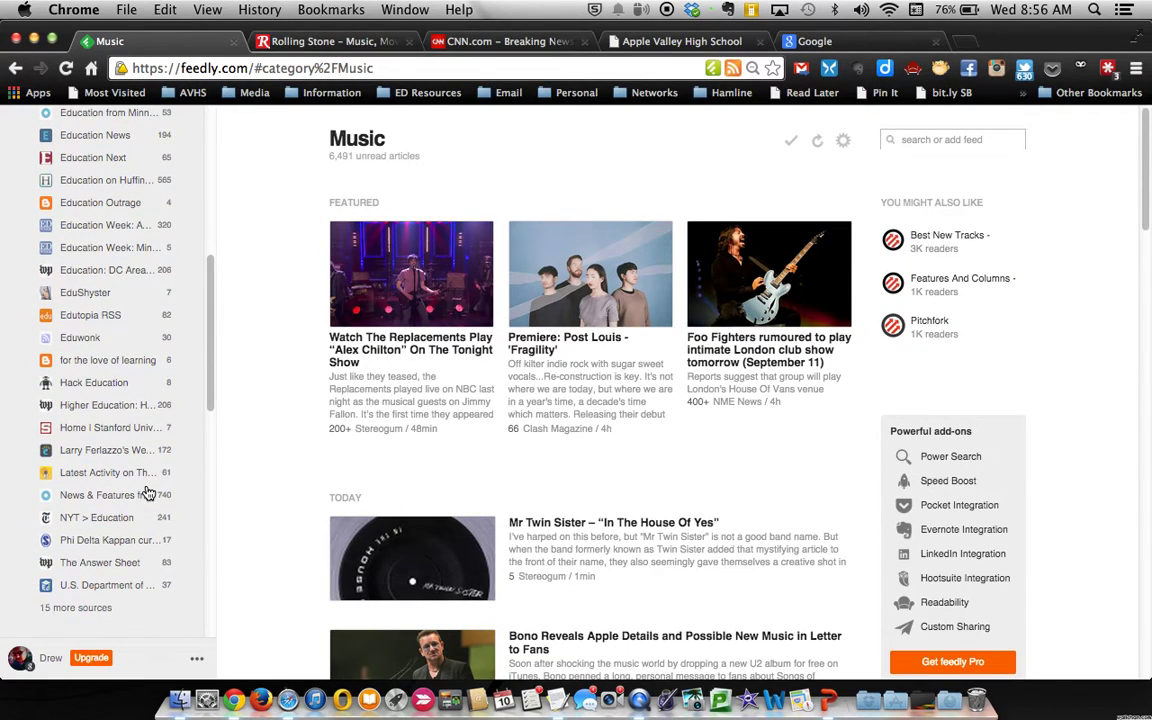
pyautogui.scroll(-4, 147, 492)
pyautogui.scroll(8, 147, 492)
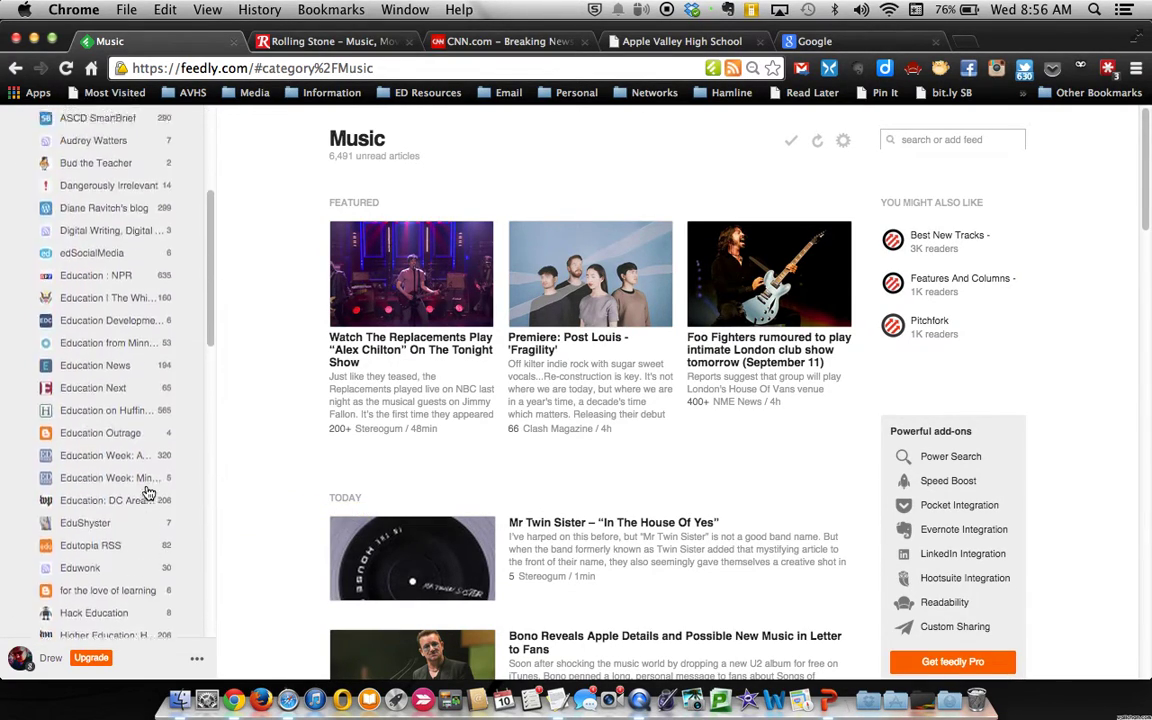
pyautogui.scroll(6, 147, 492)
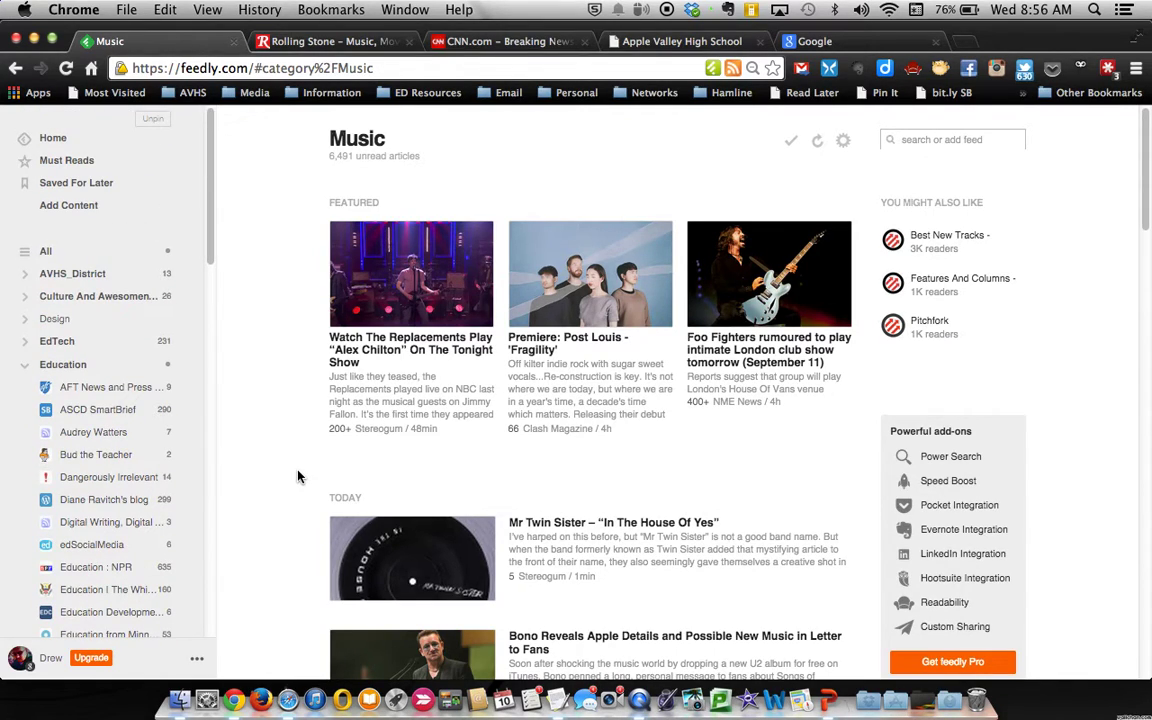
# - Open the Education category's feed and skim its featured and latest articles
pyautogui.click(57, 368)
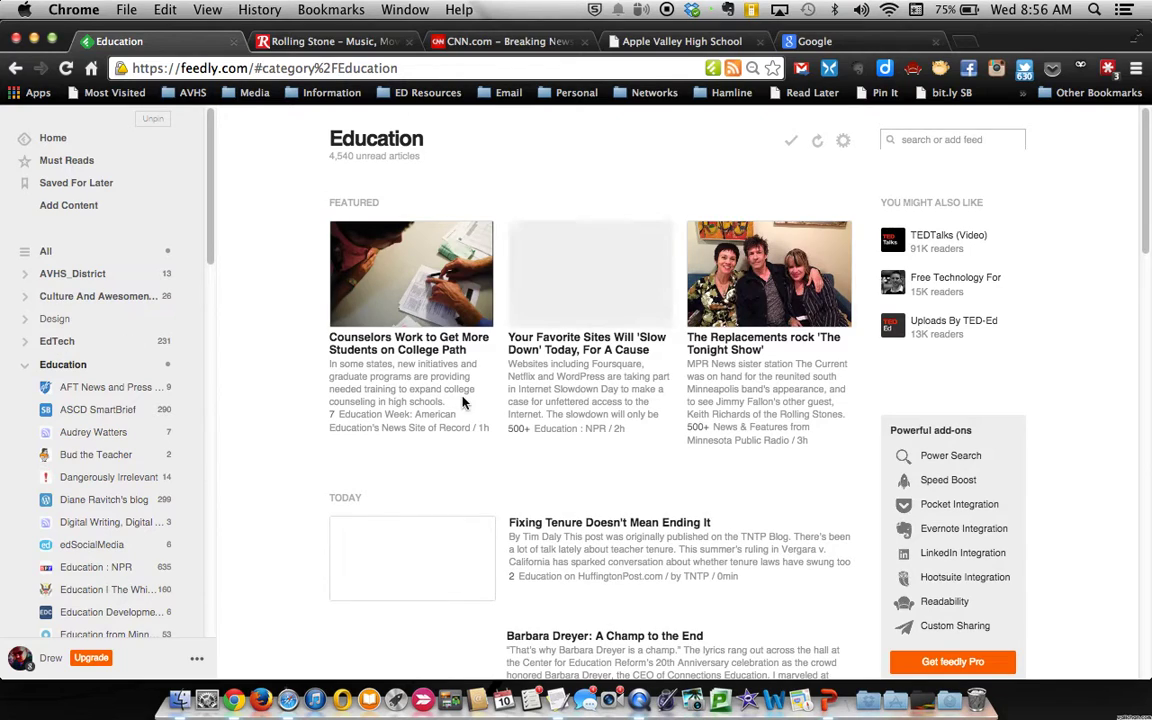
pyautogui.scroll(-3, 463, 402)
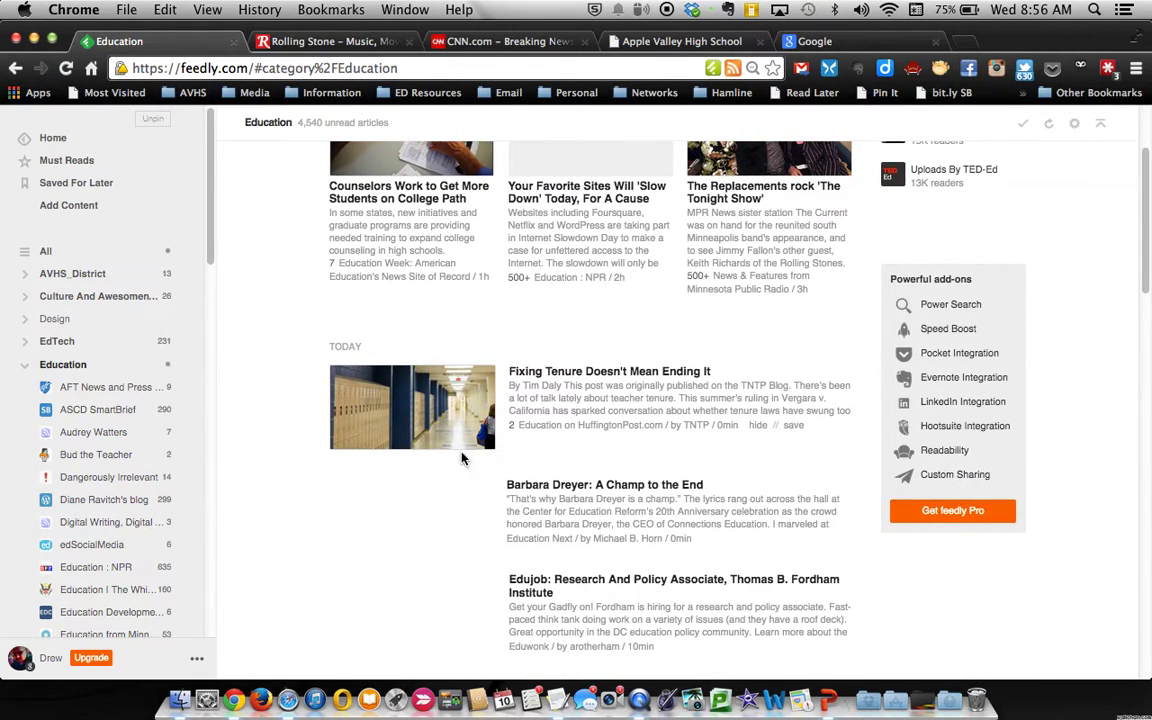
pyautogui.scroll(-5, 463, 470)
pyautogui.scroll(7, 462, 474)
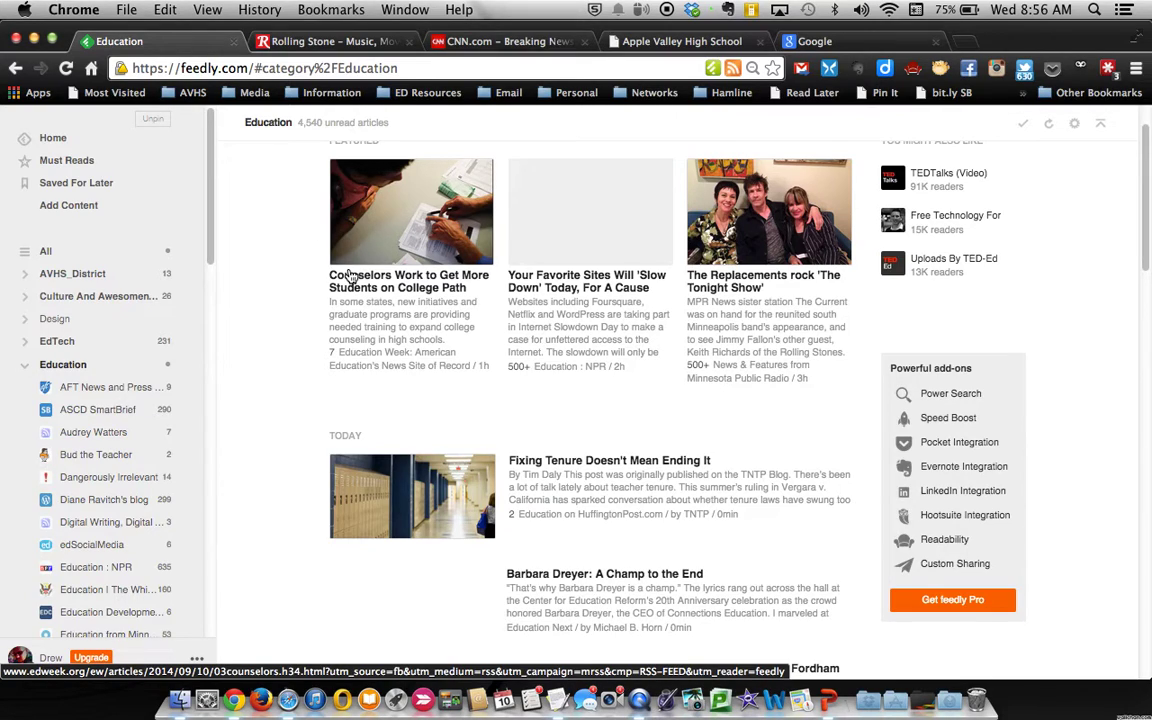
# - Switch to the open Rolling Stone page and find the RSS link in the Follow Rolling Stone section of its footer
pyautogui.click(327, 44)
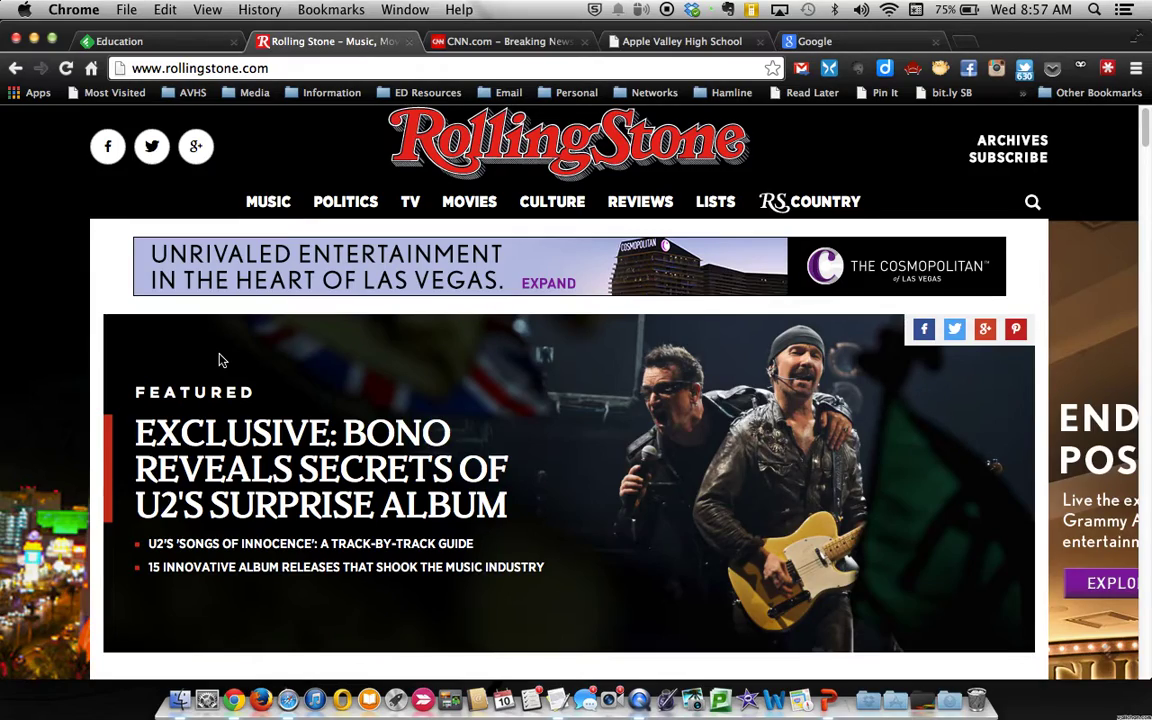
pyautogui.scroll(-15, 222, 360)
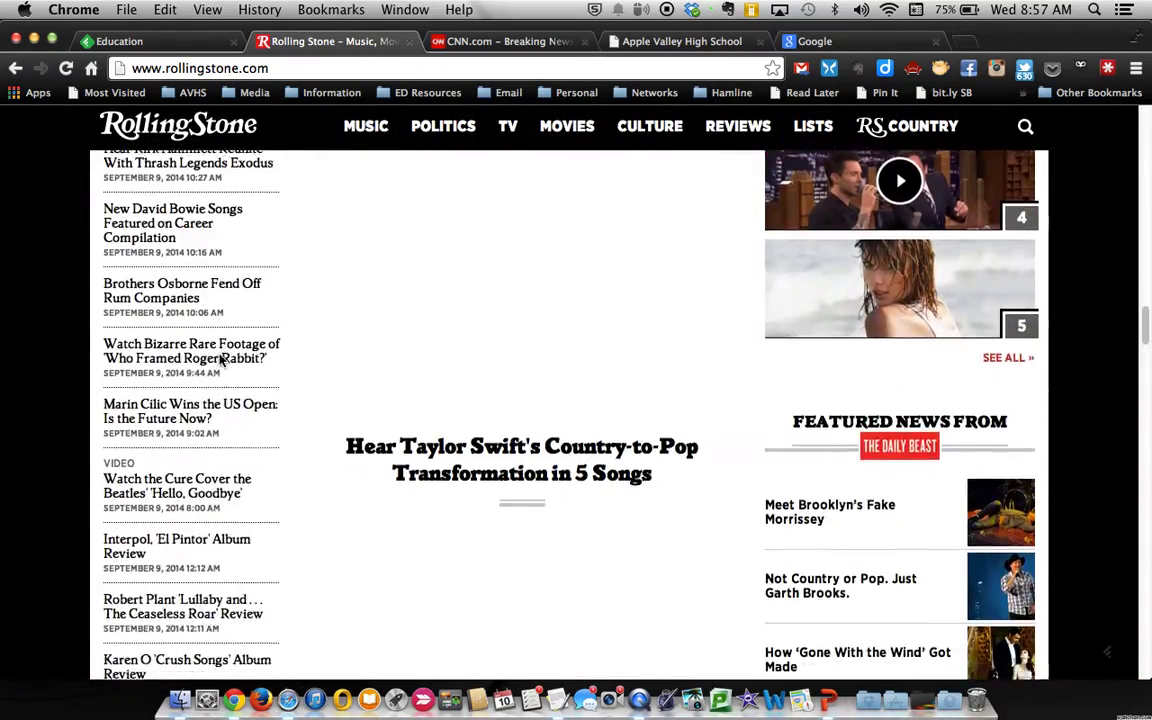
pyautogui.scroll(-20, 222, 360)
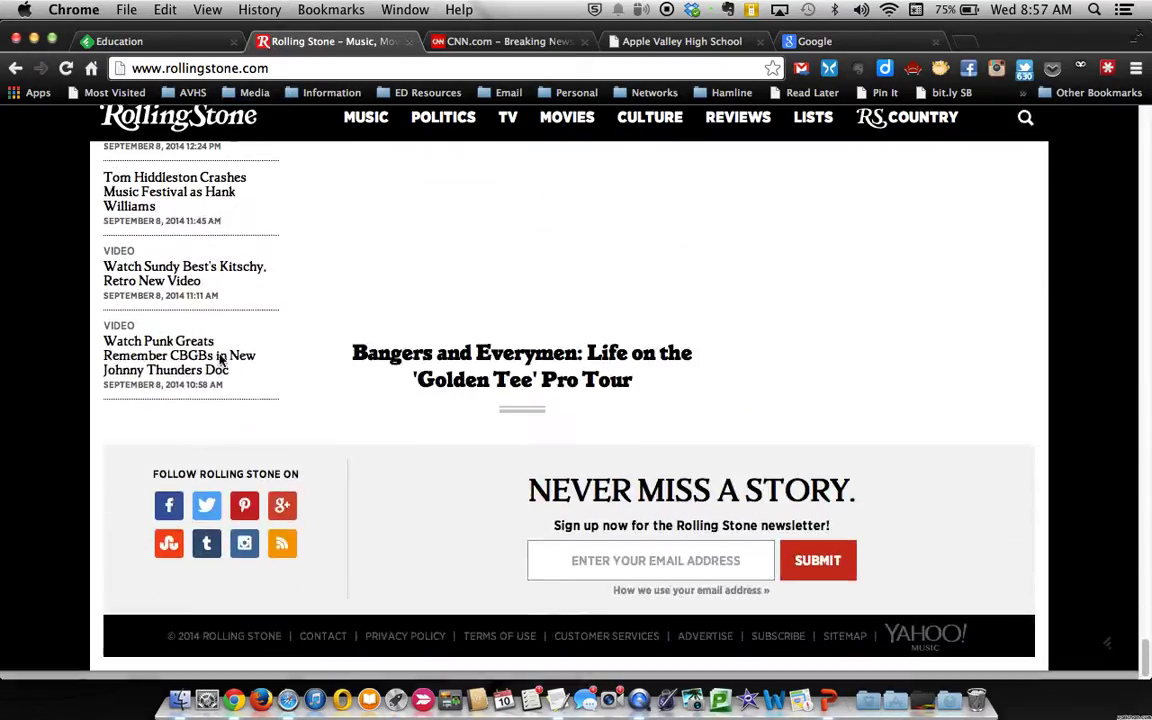
pyautogui.scroll(20, 222, 361)
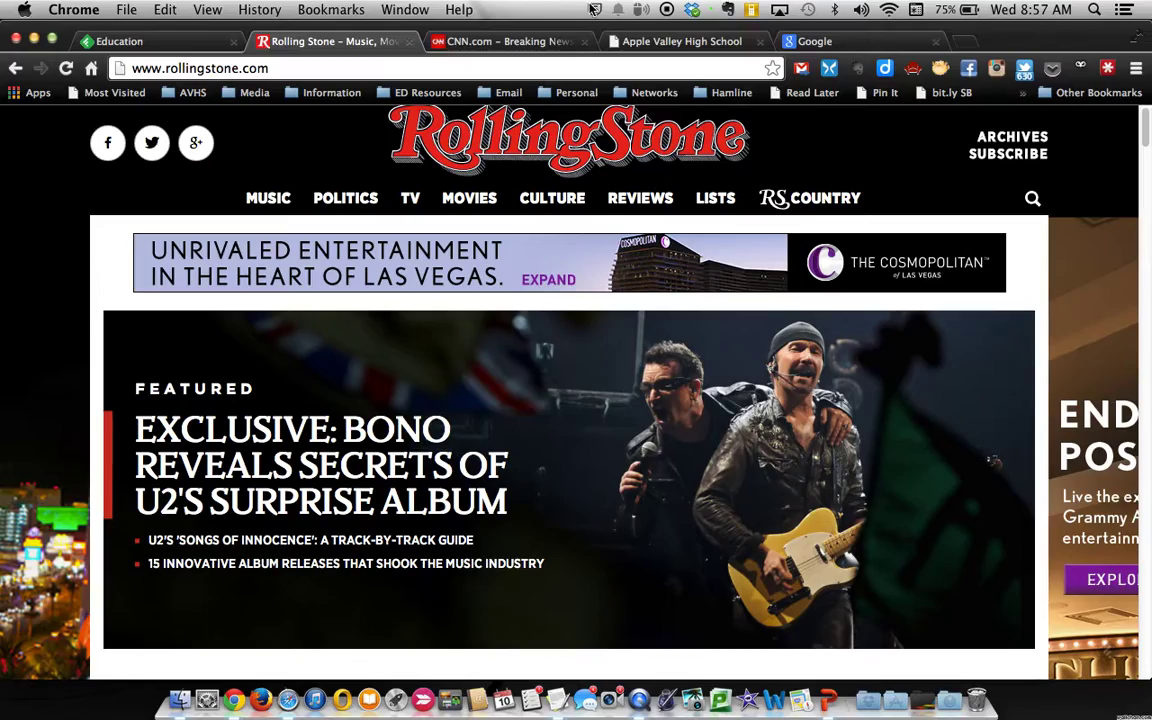
pyautogui.scroll(-15, 632, 351)
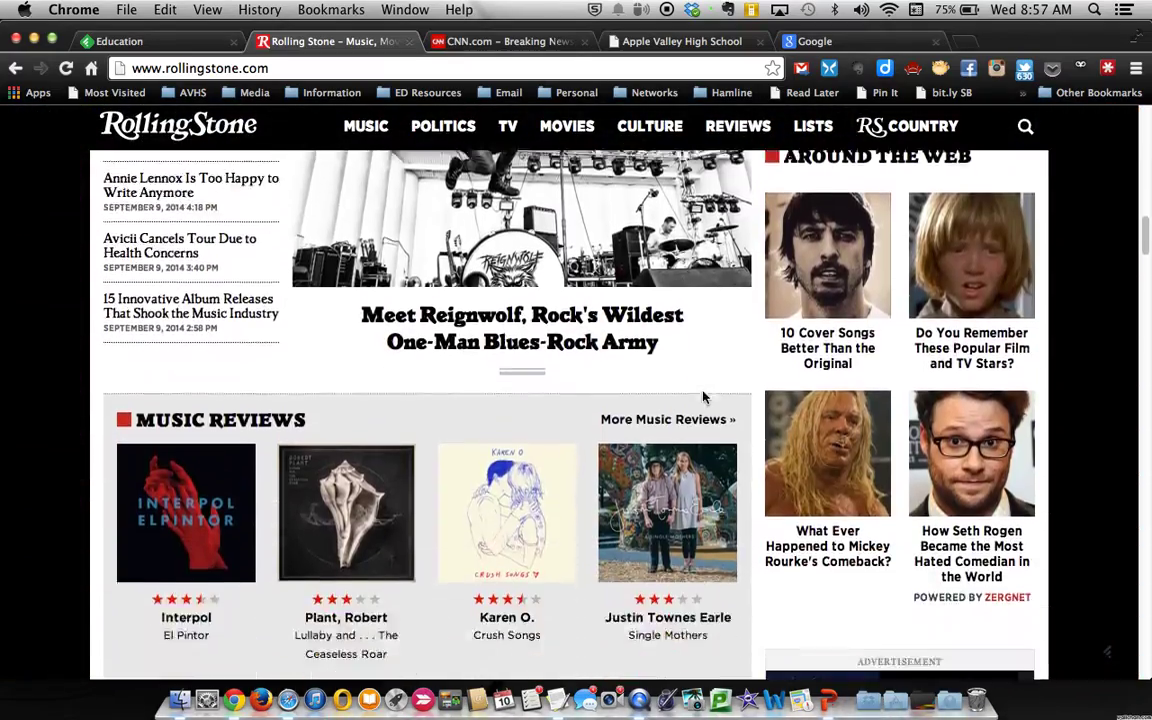
pyautogui.scroll(-20, 703, 397)
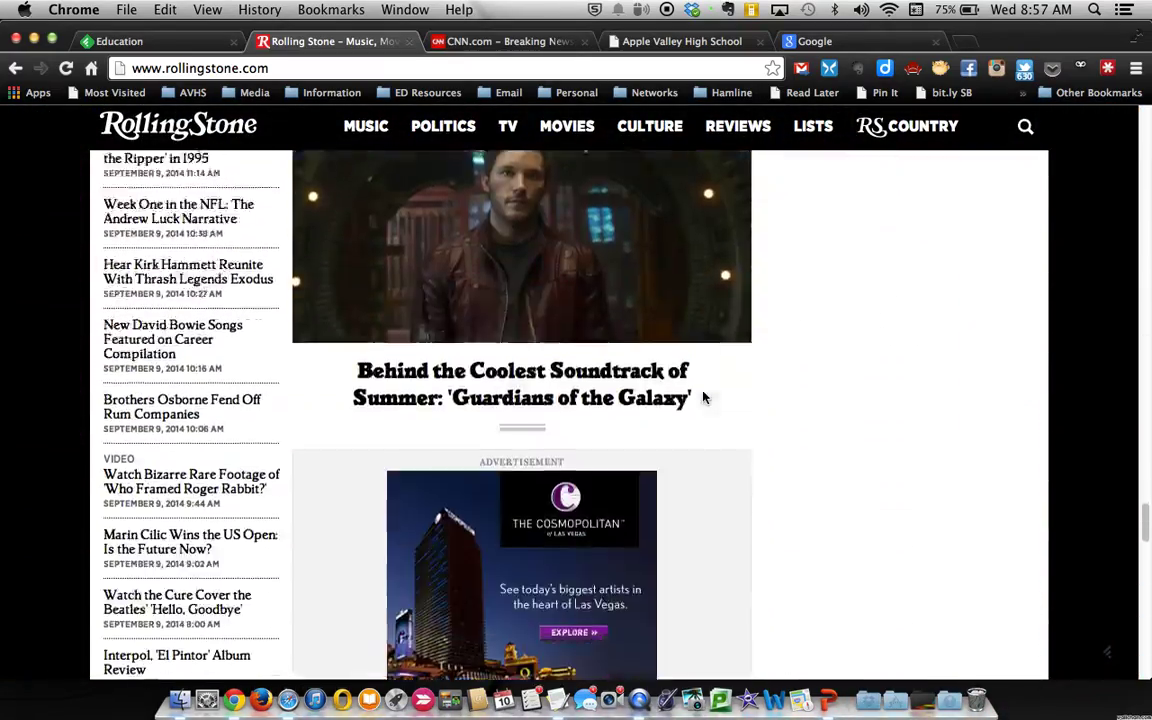
pyautogui.scroll(-15, 703, 397)
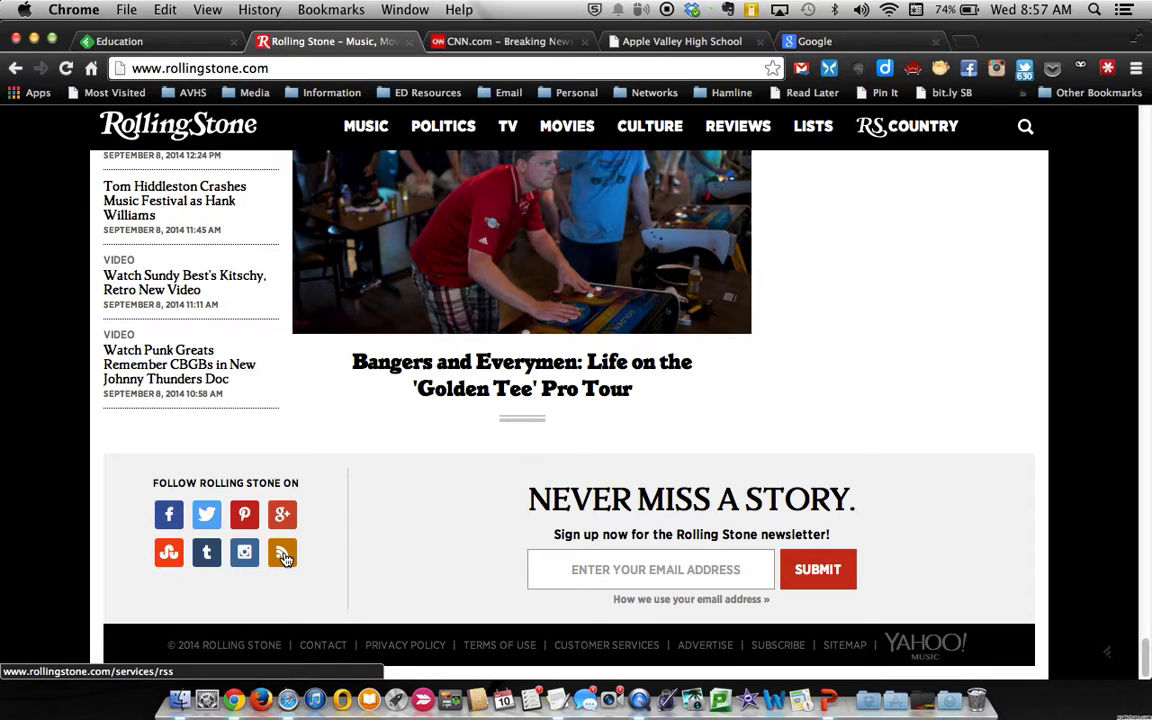
# - Open Rolling Stone's RSS directory, look through the list of available feeds and open the Movies feed
pyautogui.click(284, 558)
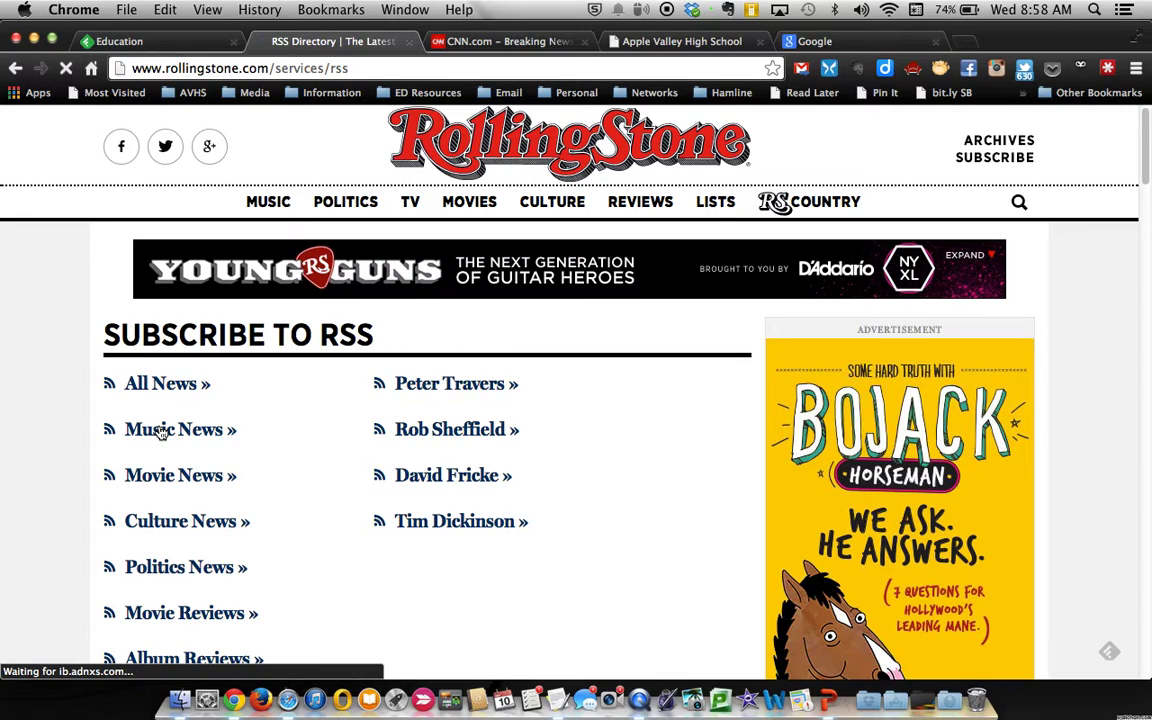
pyautogui.scroll(-1, 226, 583)
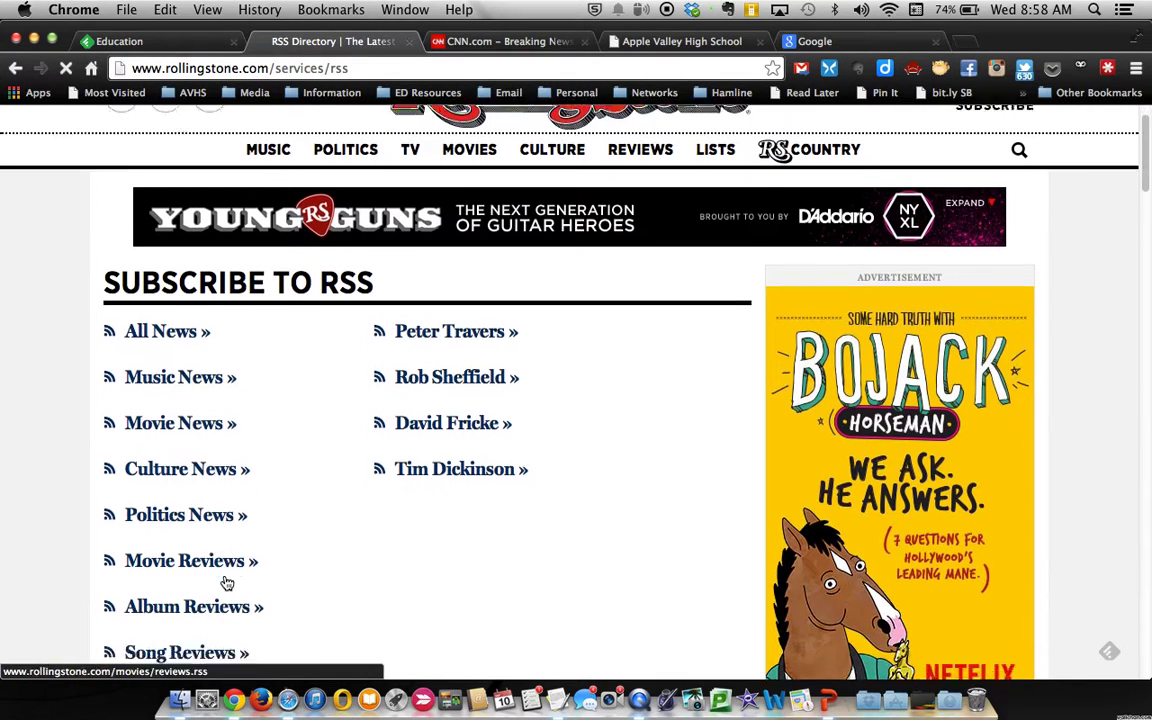
pyautogui.scroll(-1, 226, 583)
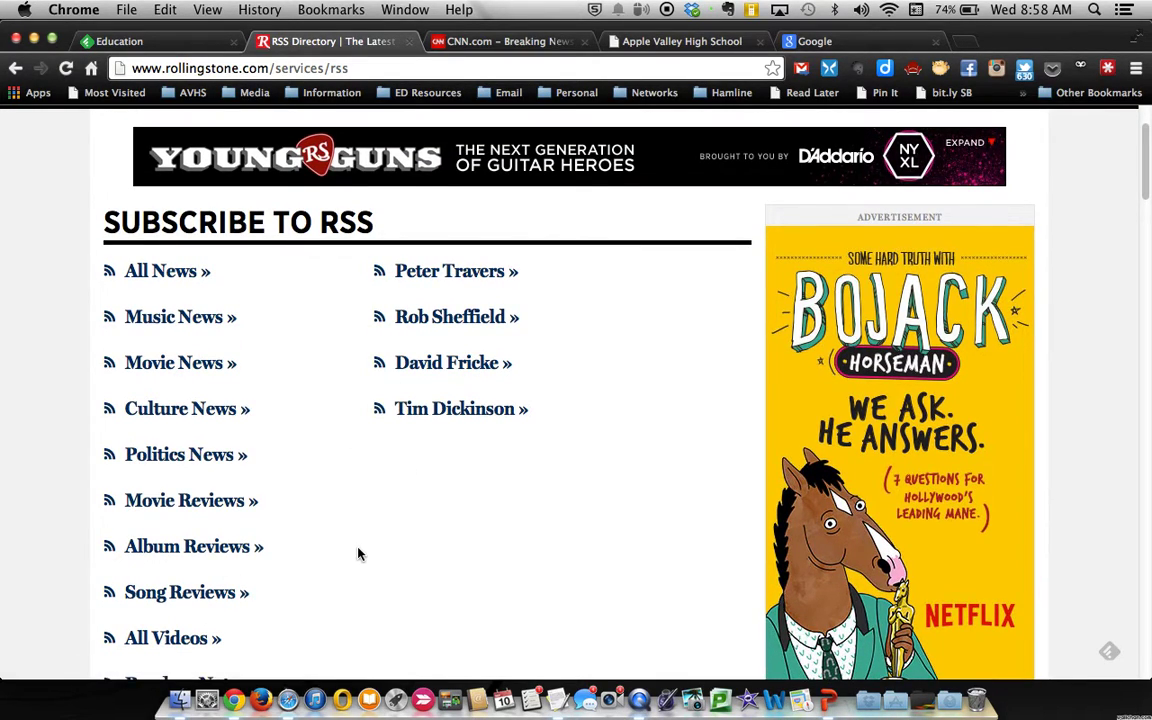
pyautogui.scroll(-3, 359, 553)
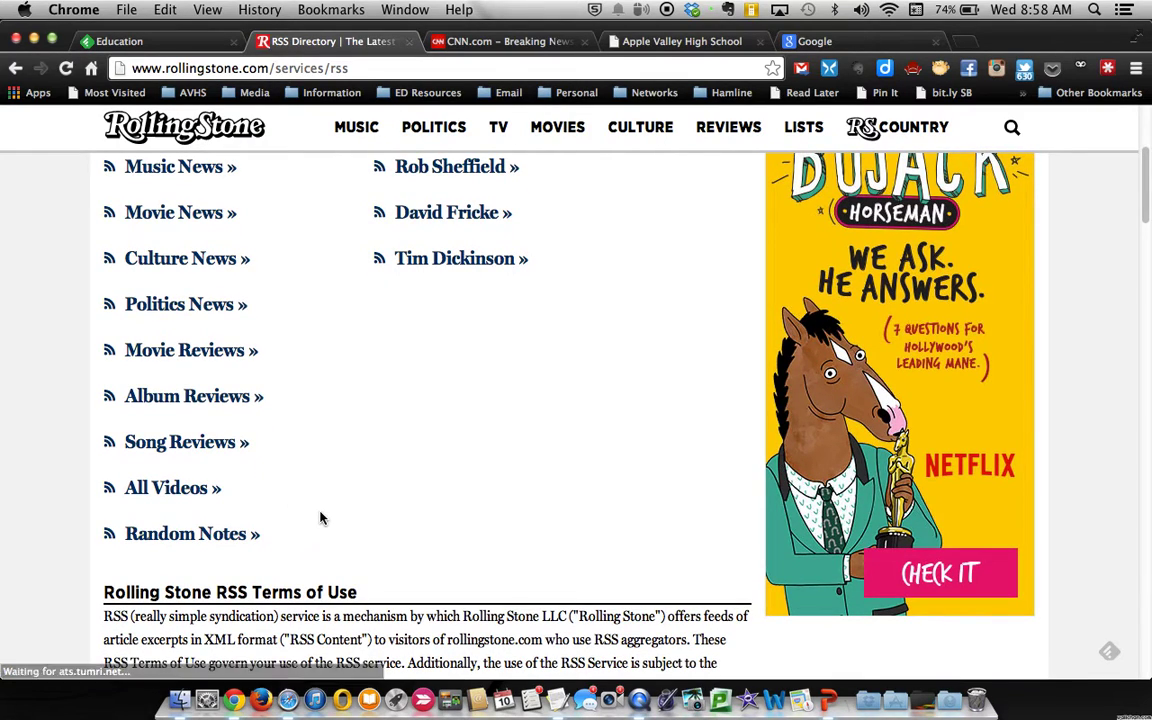
pyautogui.scroll(5, 320, 517)
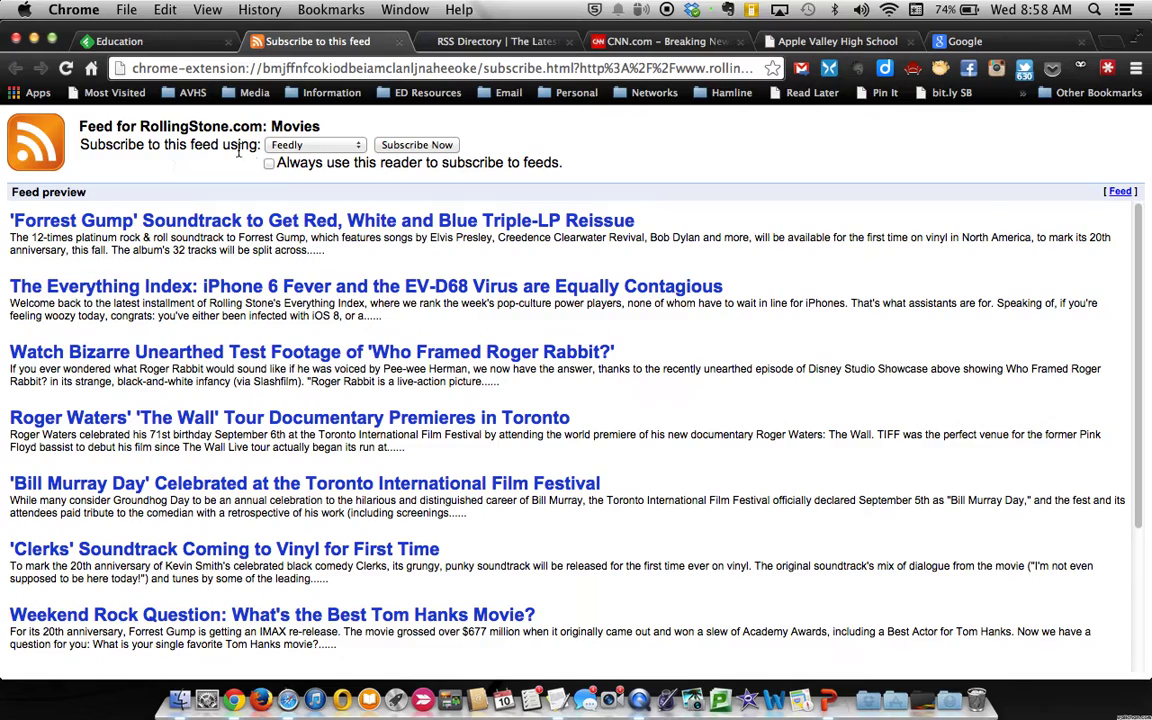
# - Review the available feed readers, keep Feedly selected and subscribe to the RollingStone.com Movies feed
pyautogui.click(355, 147)
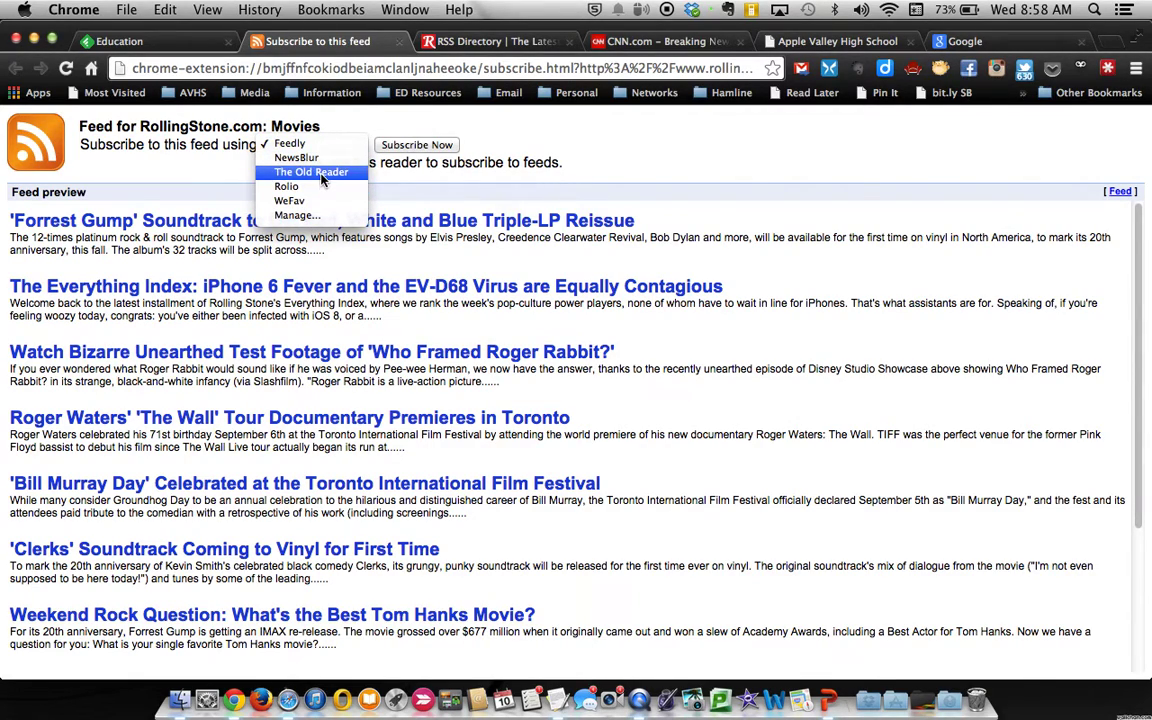
pyautogui.click(290, 145)
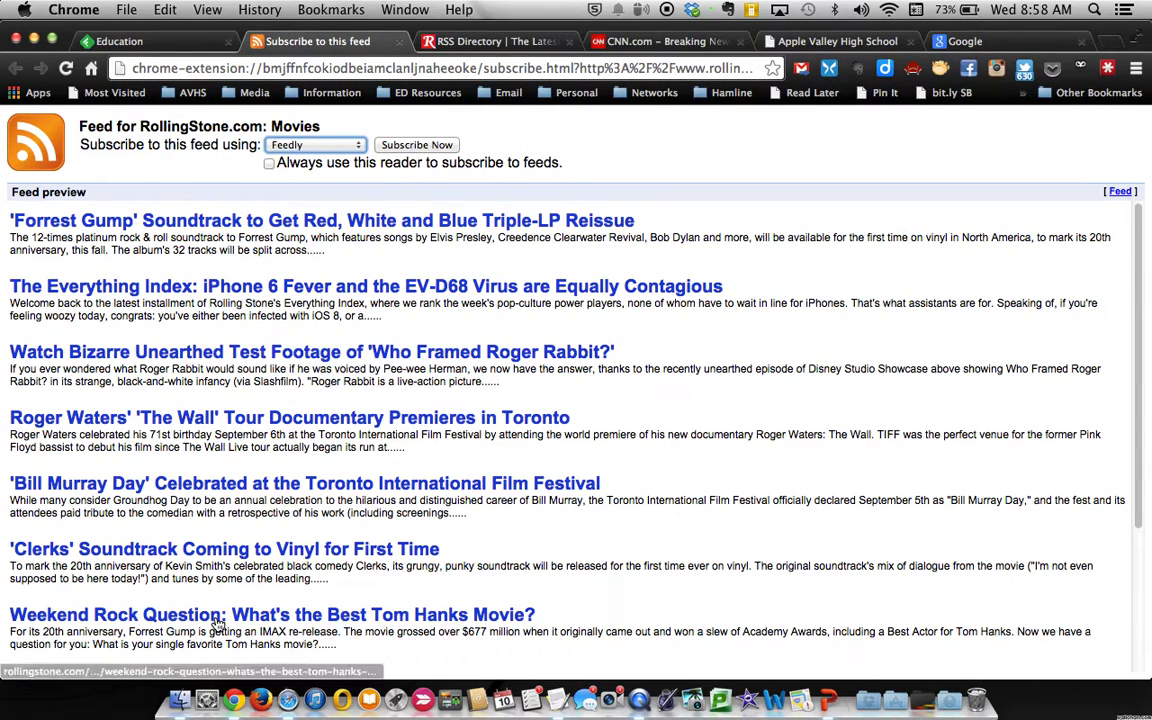
pyautogui.click(404, 147)
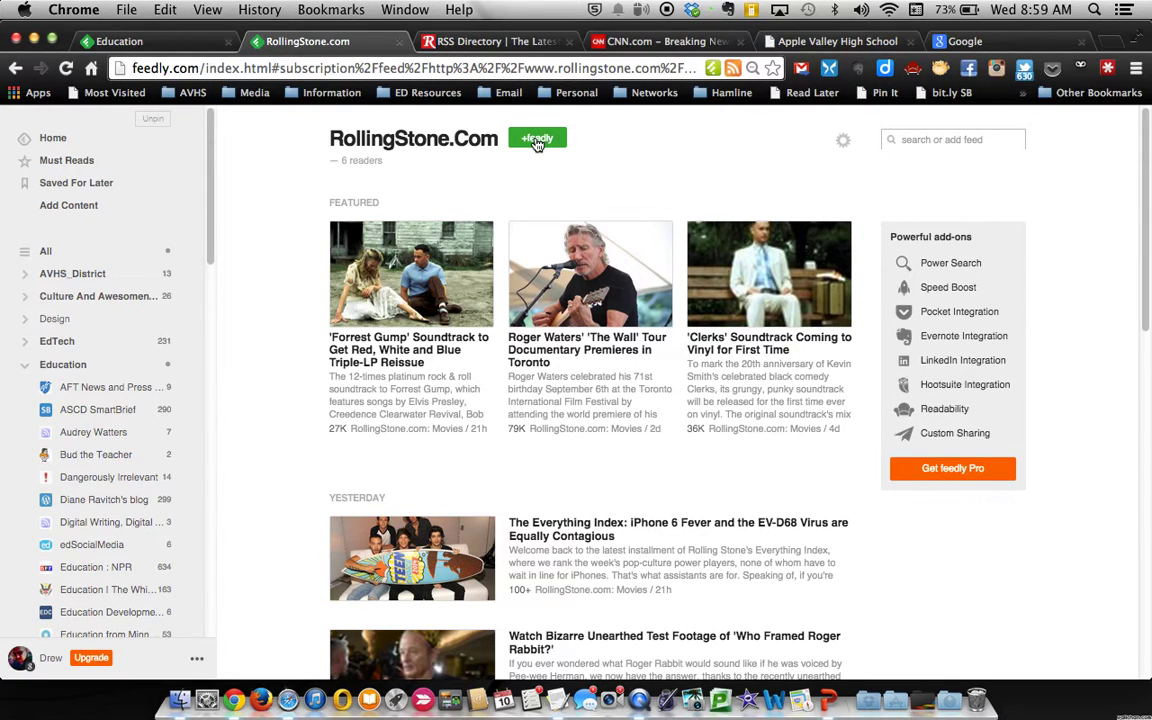
# - Add the RollingStone.com feed to Feedly under a new category named Movies
pyautogui.click(537, 140)
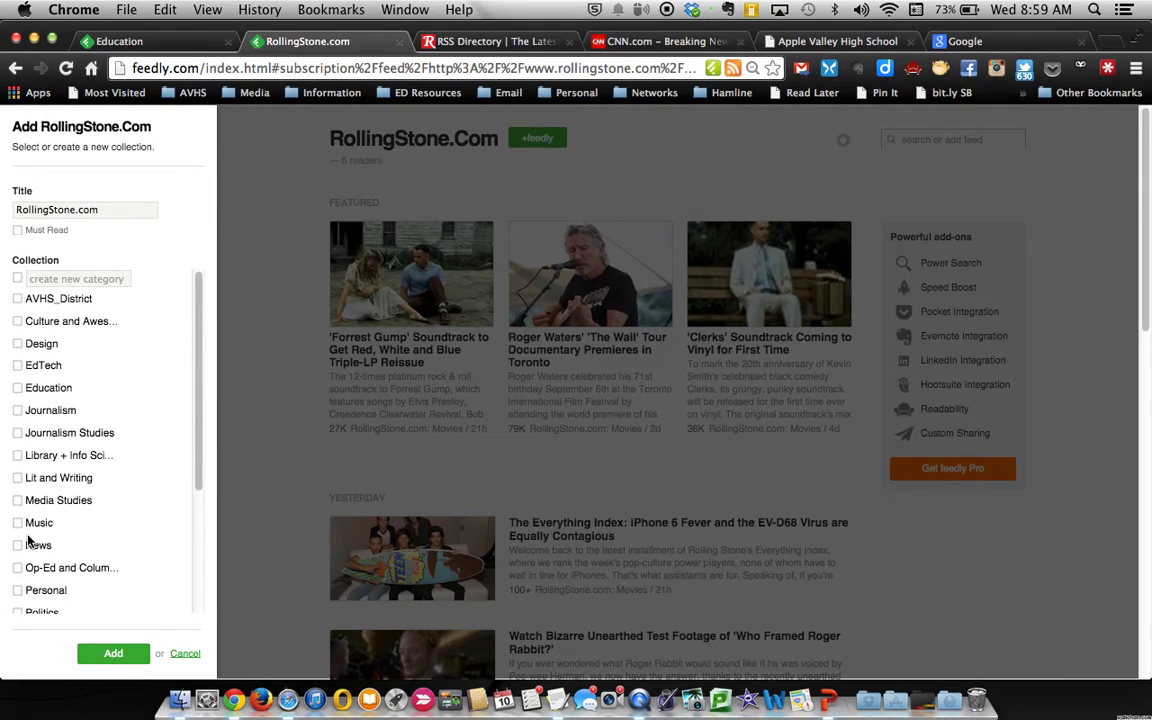
pyautogui.scroll(-5, 28, 538)
pyautogui.scroll(5, 28, 538)
pyautogui.click(40, 280)
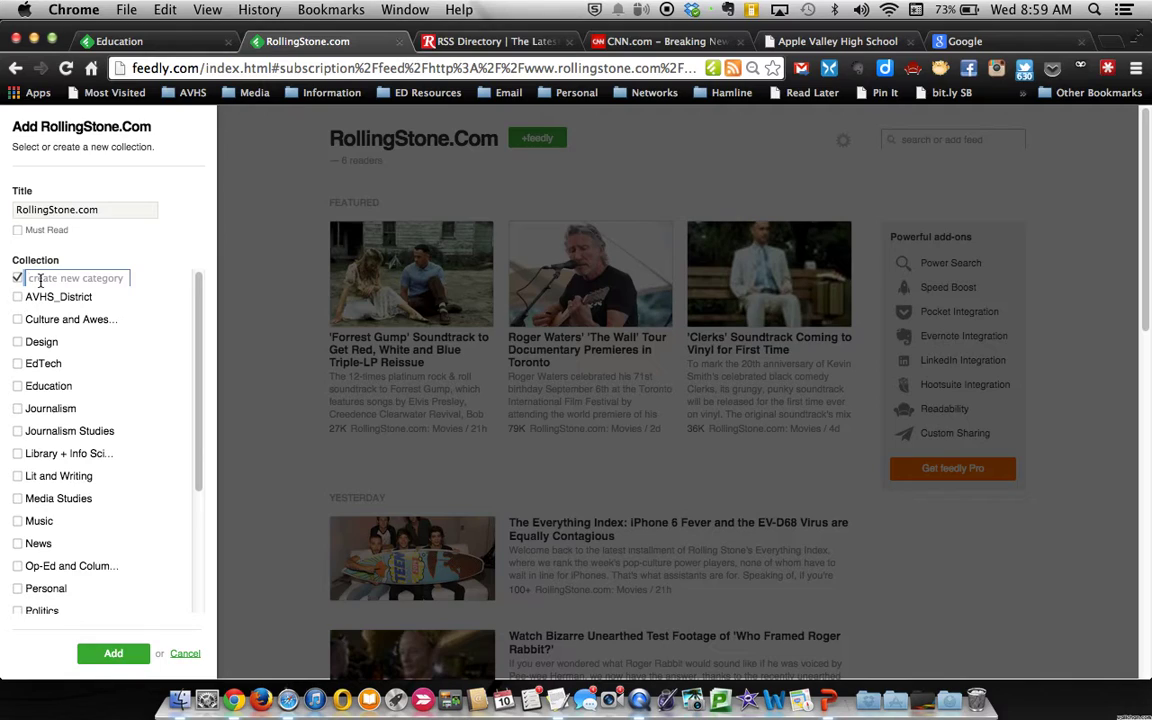
pyautogui.write('Movies')
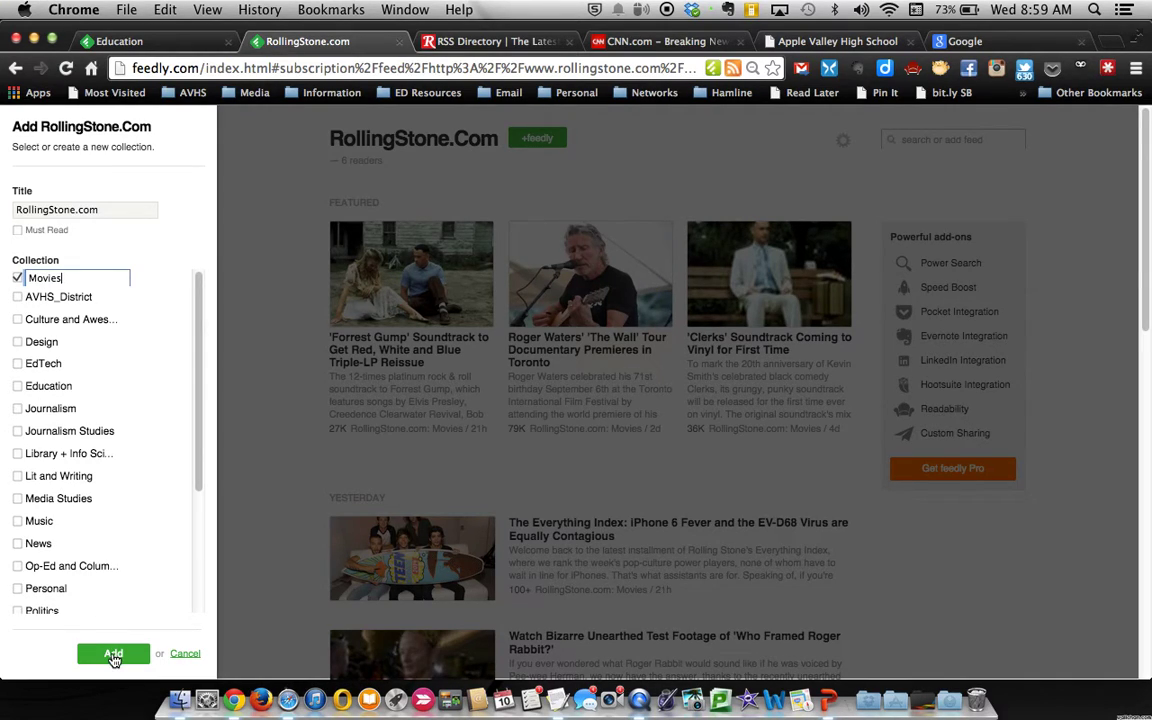
pyautogui.click(113, 655)
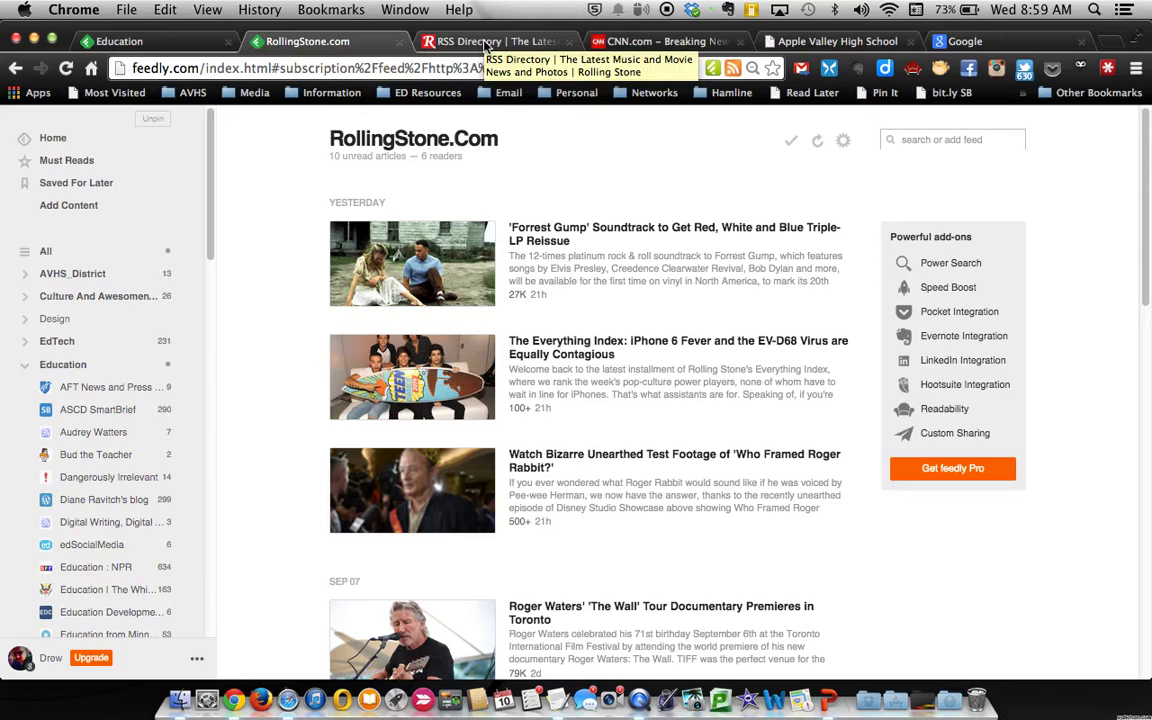
# - Switch to the open CNN.com page, find the RSS link in its footer and open it
pyautogui.click(487, 44)
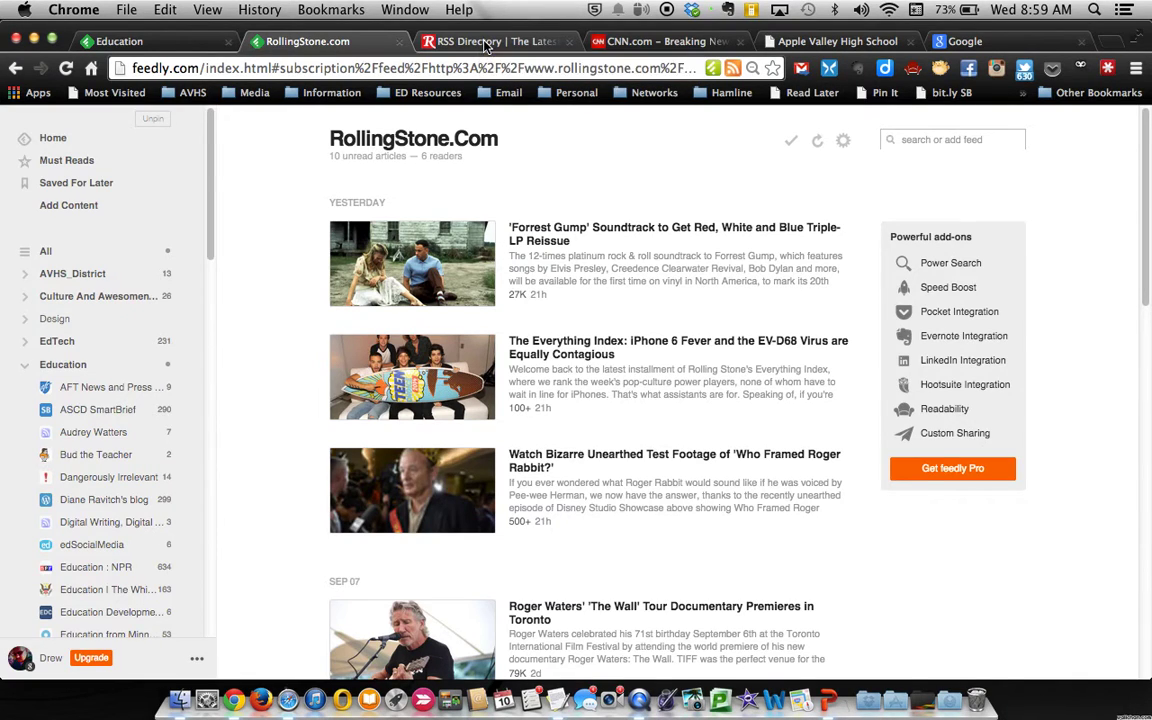
pyautogui.click(636, 44)
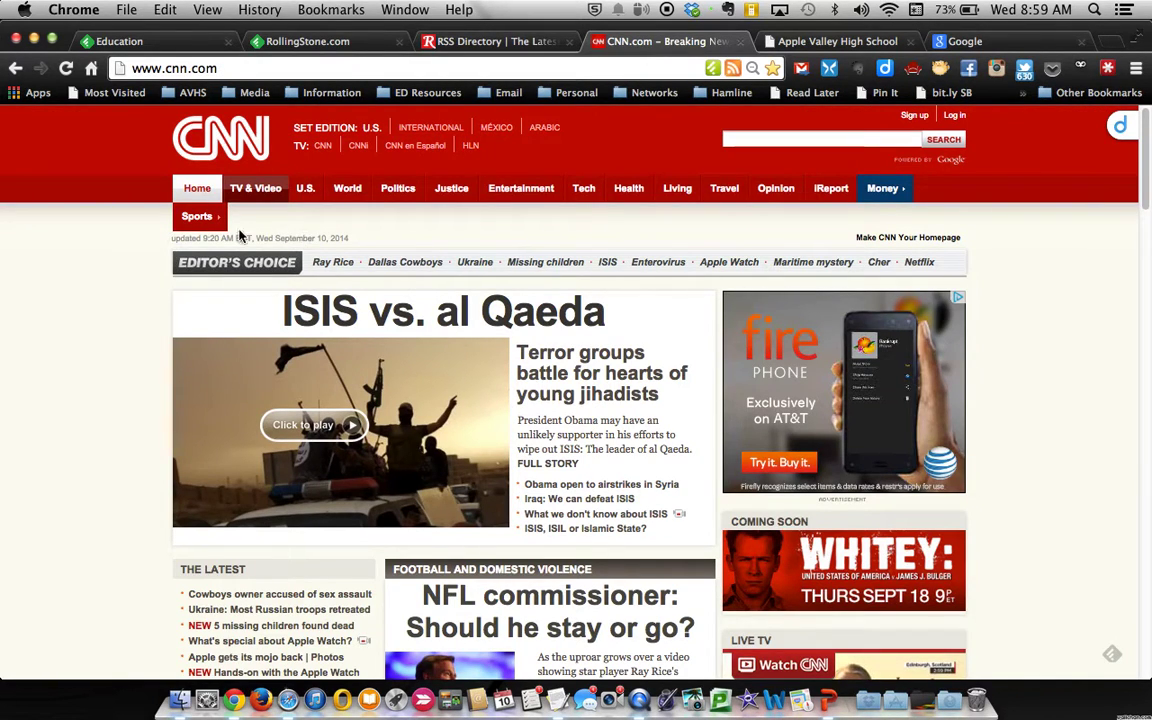
pyautogui.scroll(-10, 108, 298)
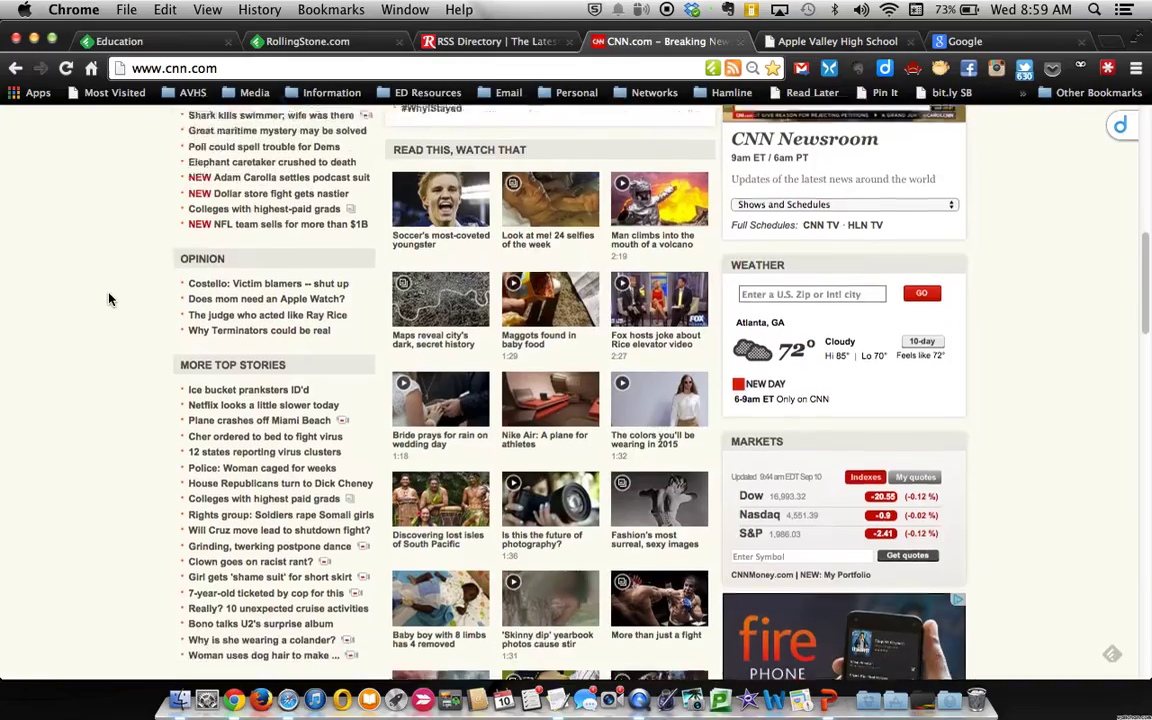
pyautogui.scroll(-15, 110, 298)
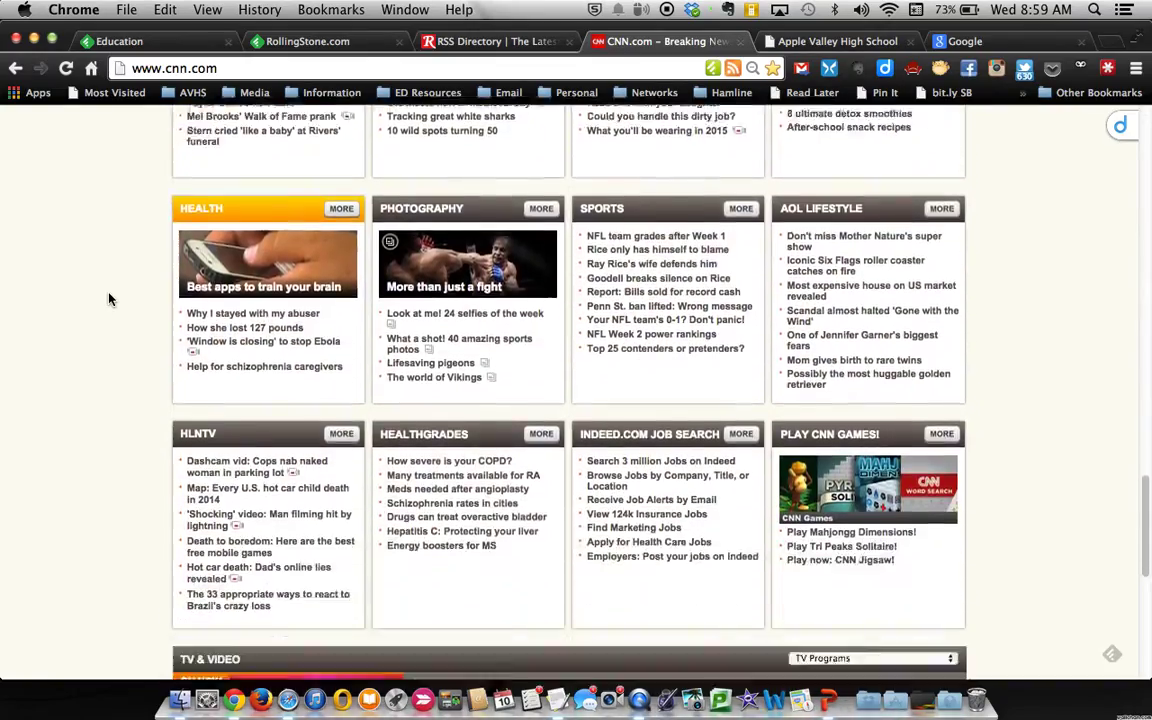
pyautogui.scroll(-10, 110, 298)
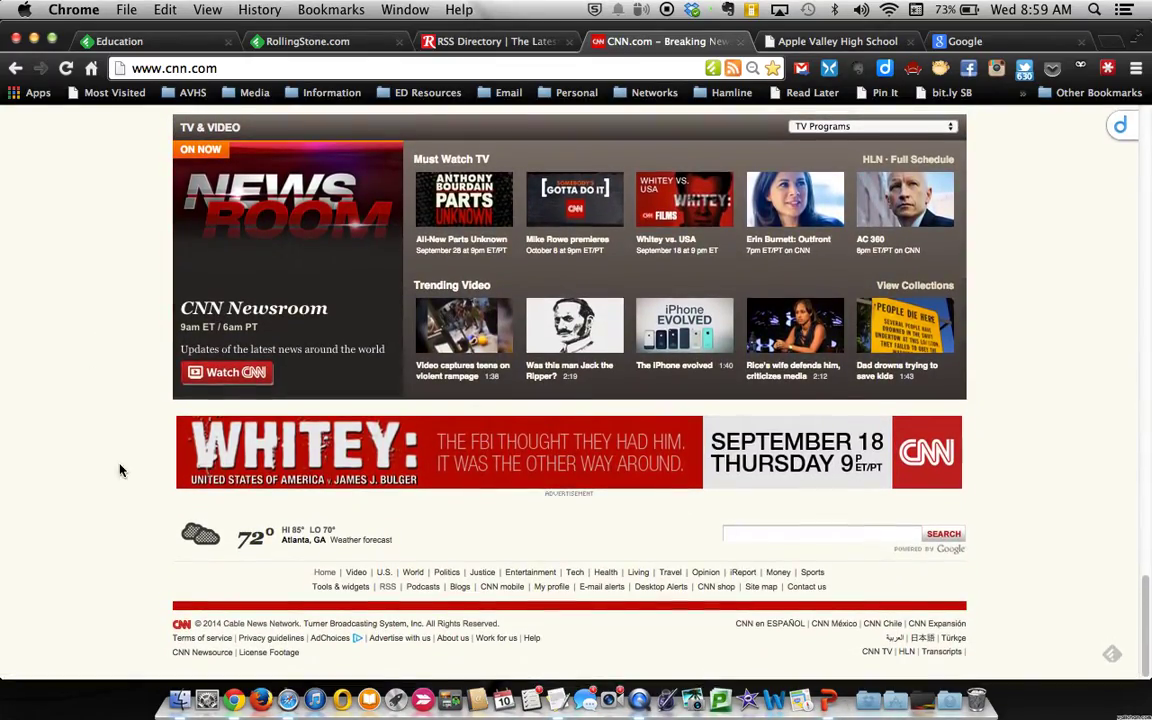
pyautogui.click(389, 592)
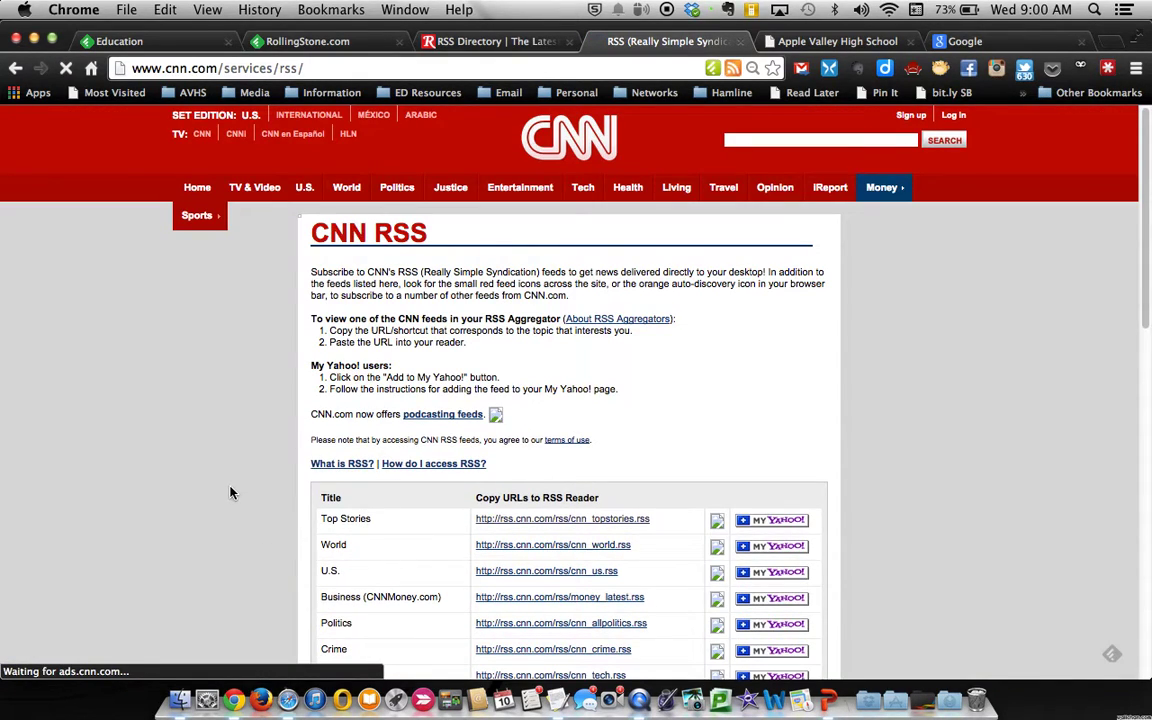
# - Look through CNN's list of RSS feeds by topic and open the Politics feed
pyautogui.scroll(-8, 231, 490)
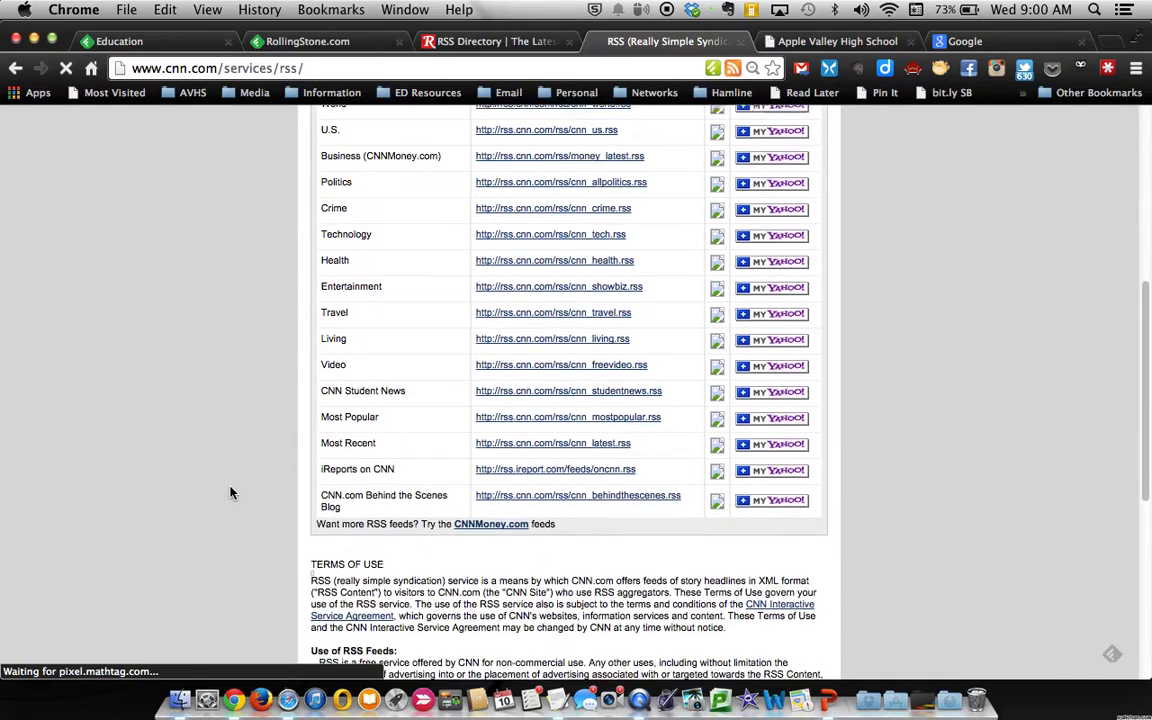
pyautogui.scroll(3, 225, 470)
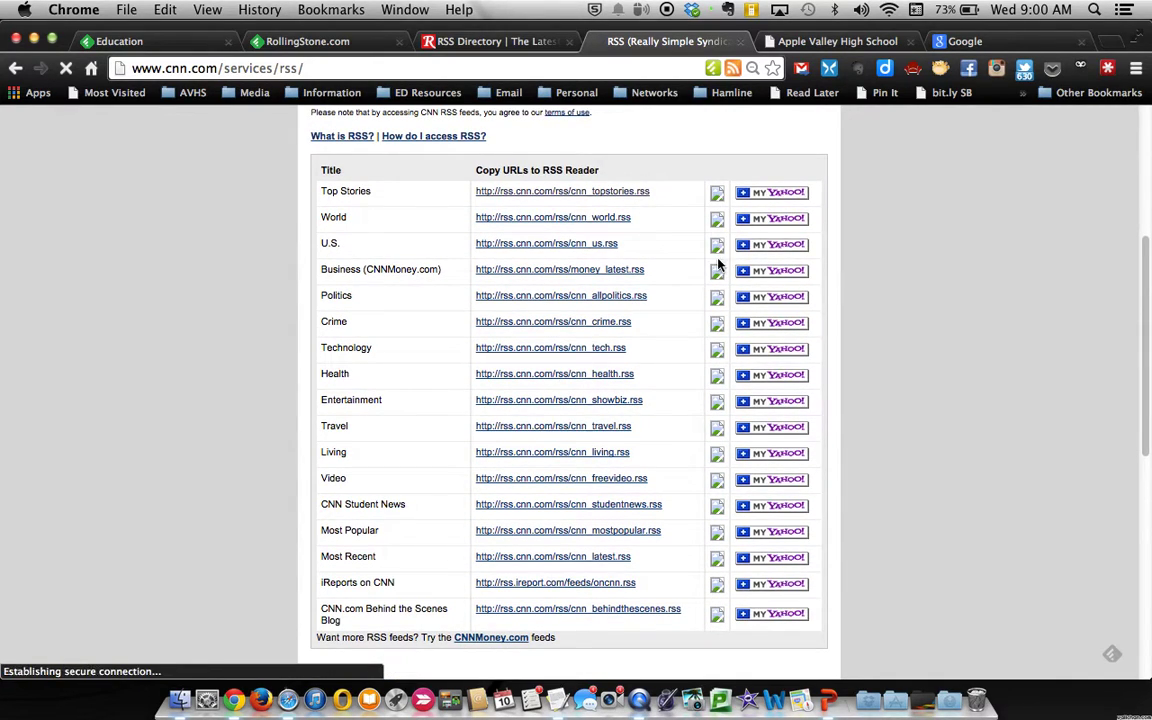
pyautogui.scroll(2, 765, 281)
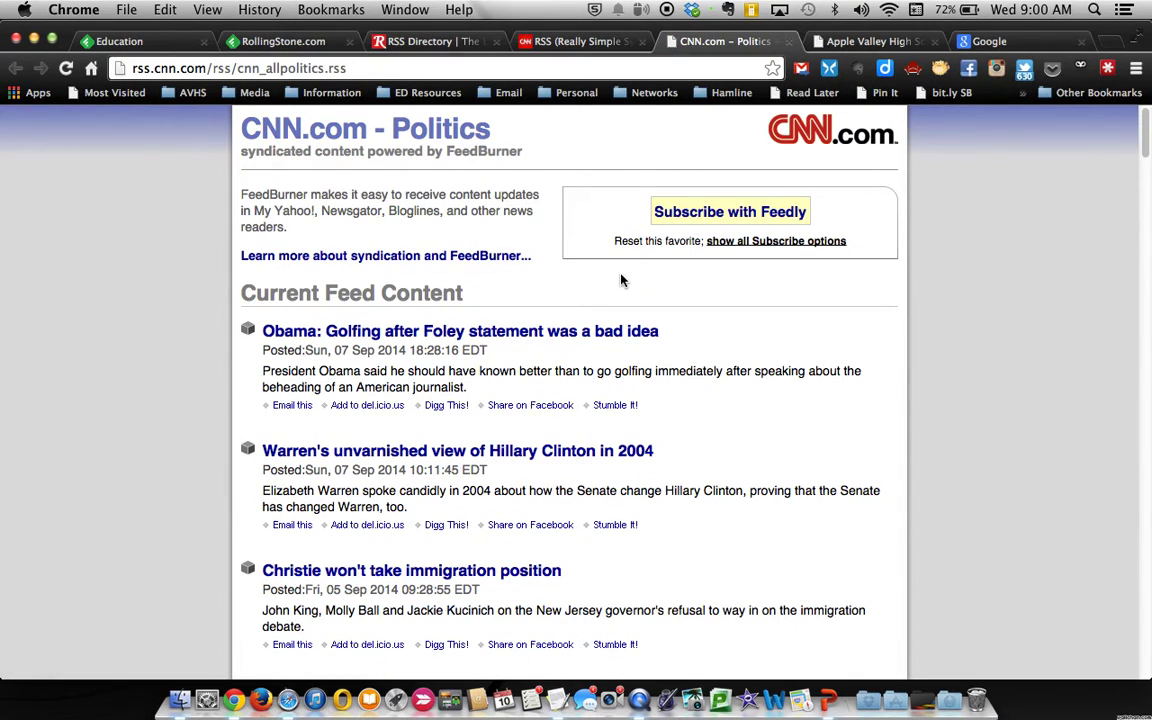
# - Subscribe to the CNN.com Politics feed with Feedly and add it to the existing Politics collection
pyautogui.click(683, 221)
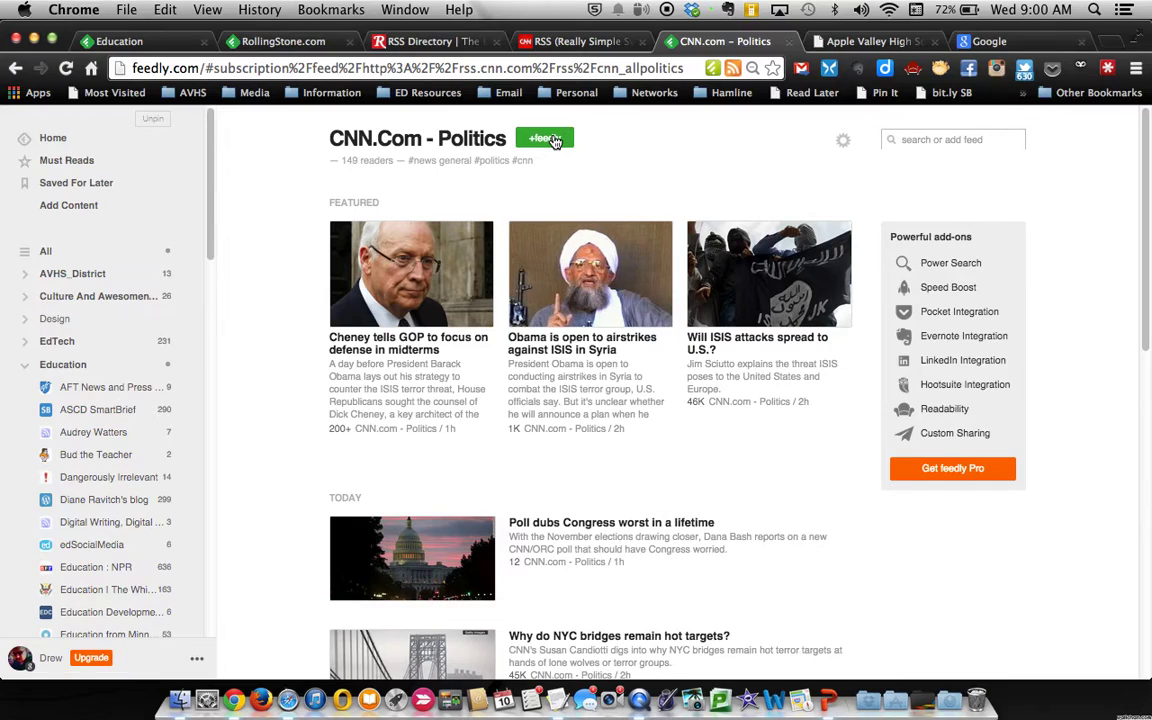
pyautogui.click(25, 368)
pyautogui.click(26, 500)
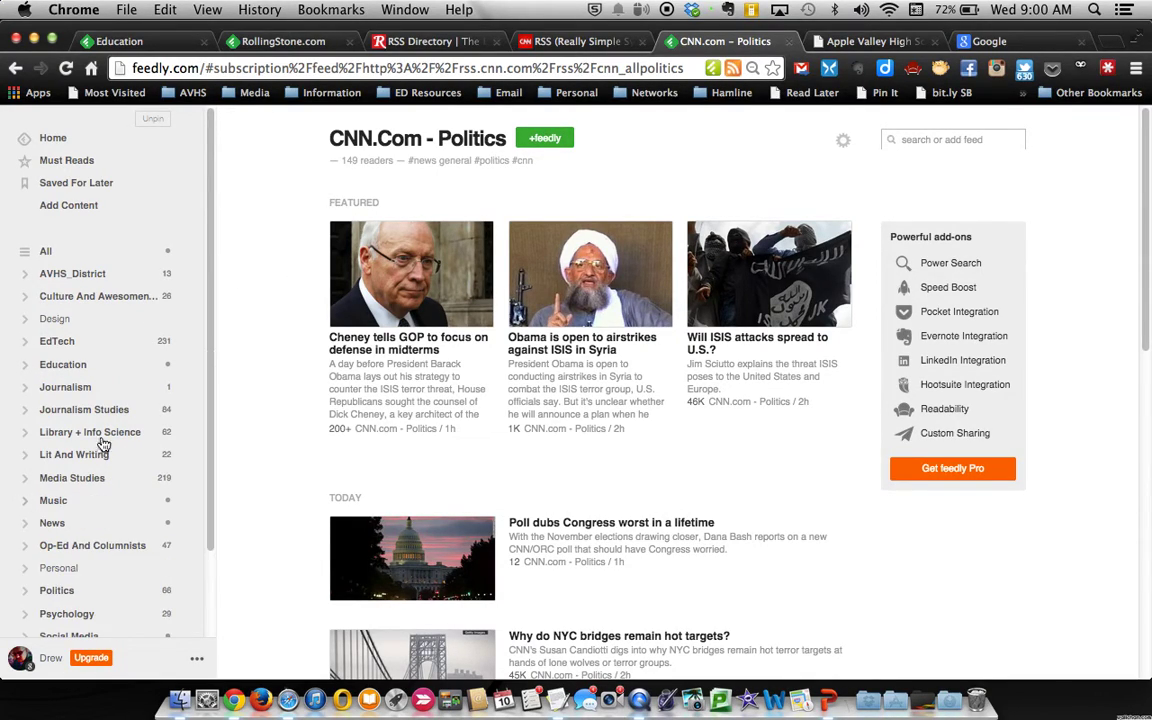
pyautogui.click(544, 146)
pyautogui.scroll(-5, 51, 463)
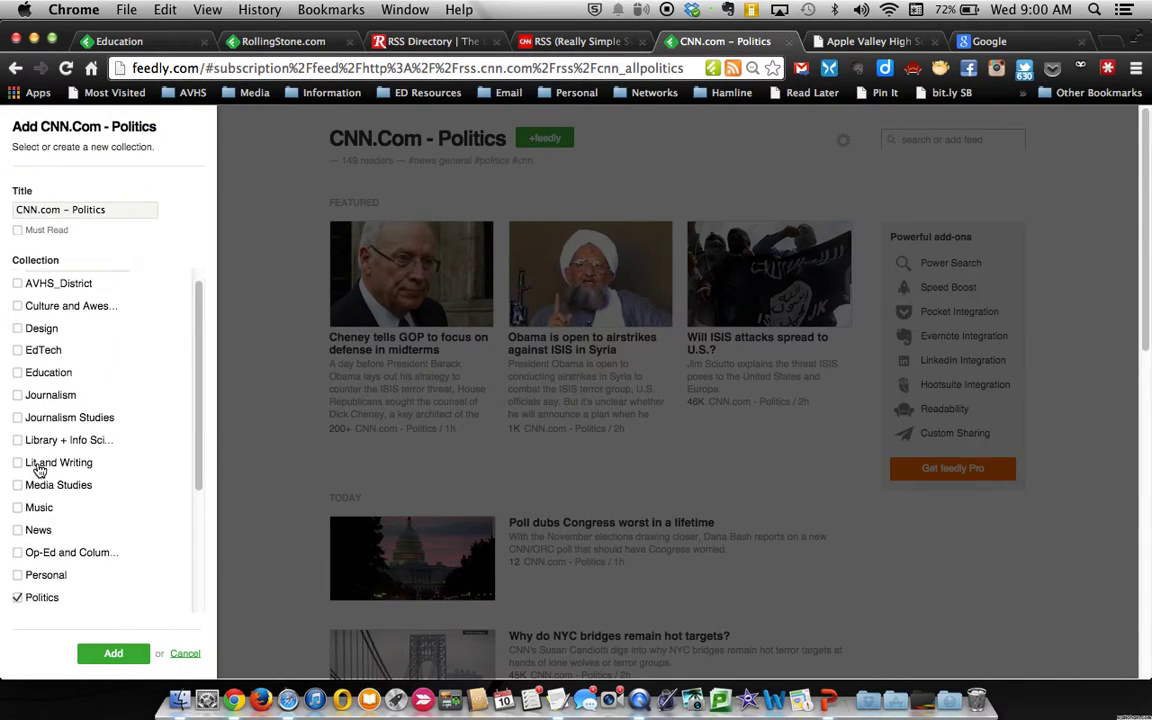
pyautogui.scroll(-1, 38, 470)
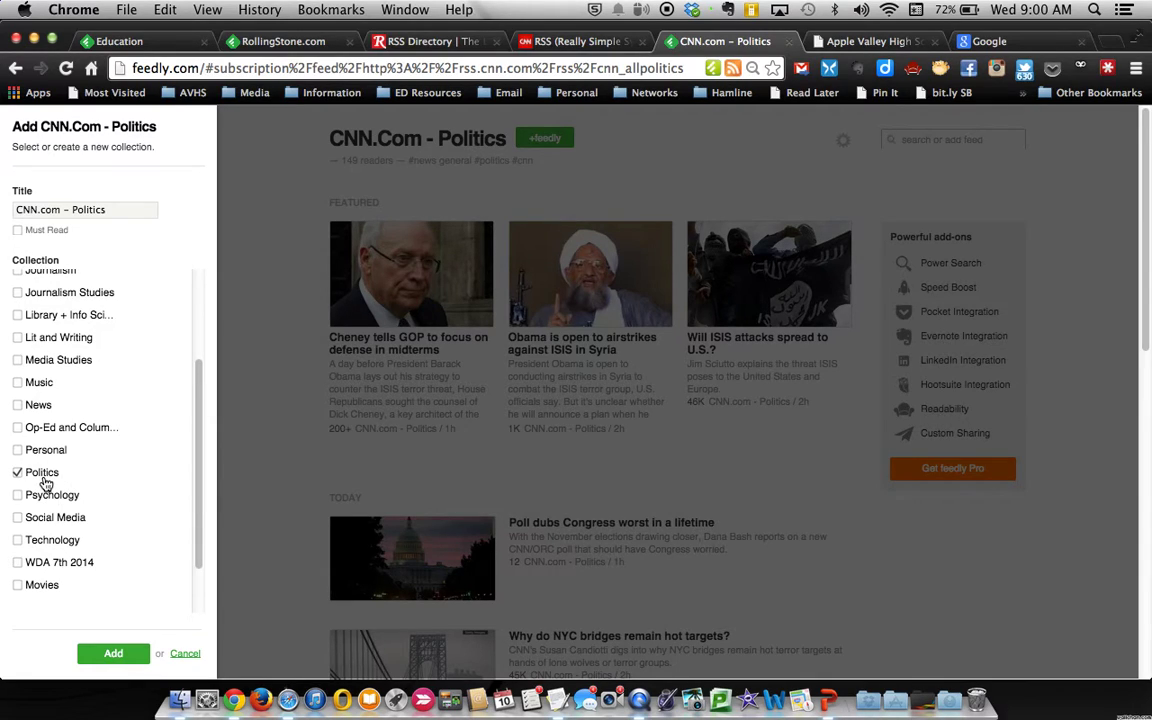
pyautogui.click(104, 656)
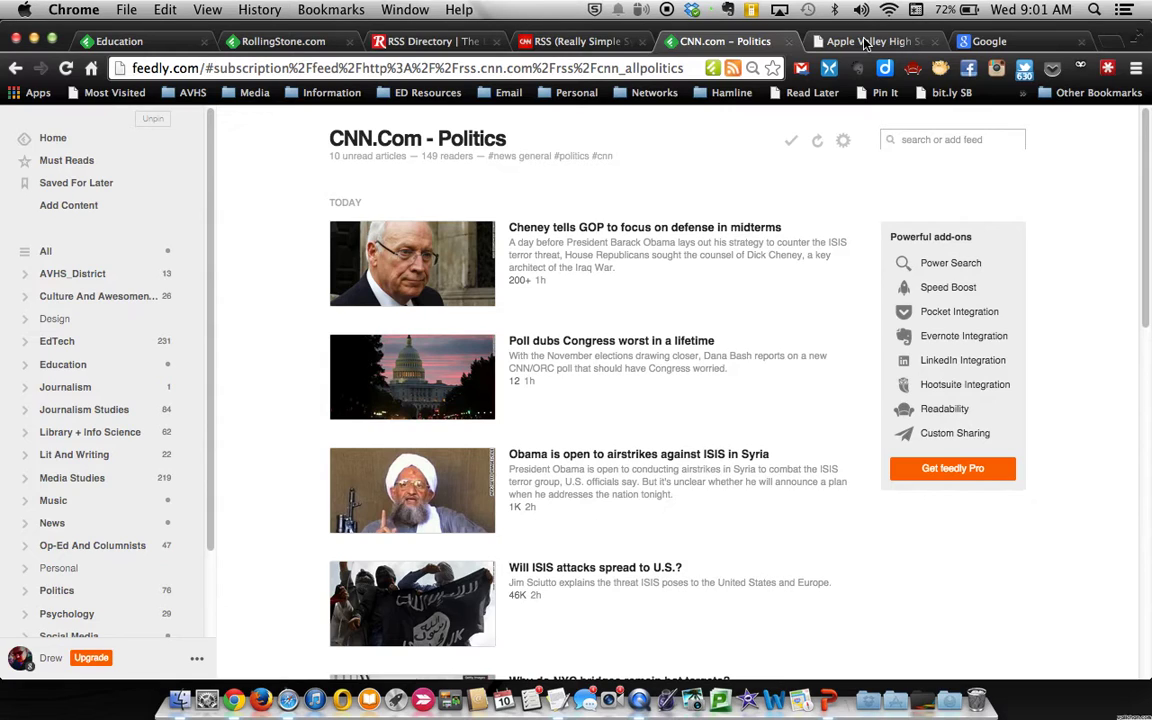
# - Go from the Apple Valley High School site's Students section to EBSCOhost and search Academic Search Premier for "ebola virus"
pyautogui.click(866, 43)
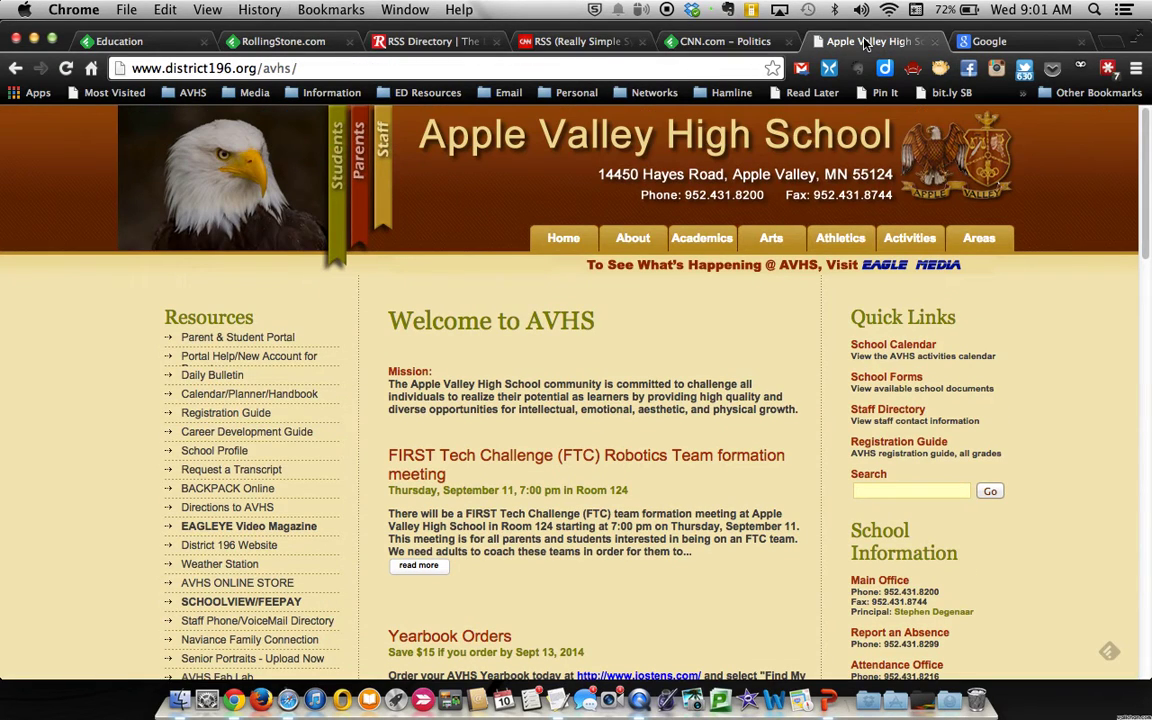
pyautogui.click(335, 178)
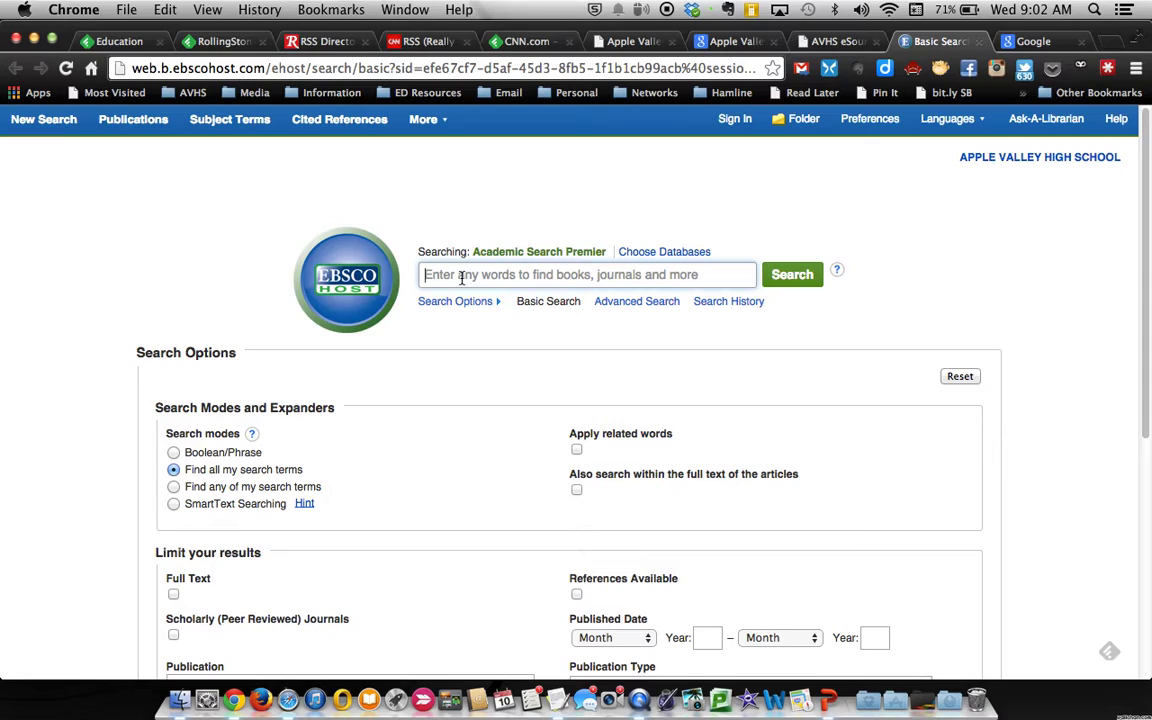
pyautogui.write('ebola')
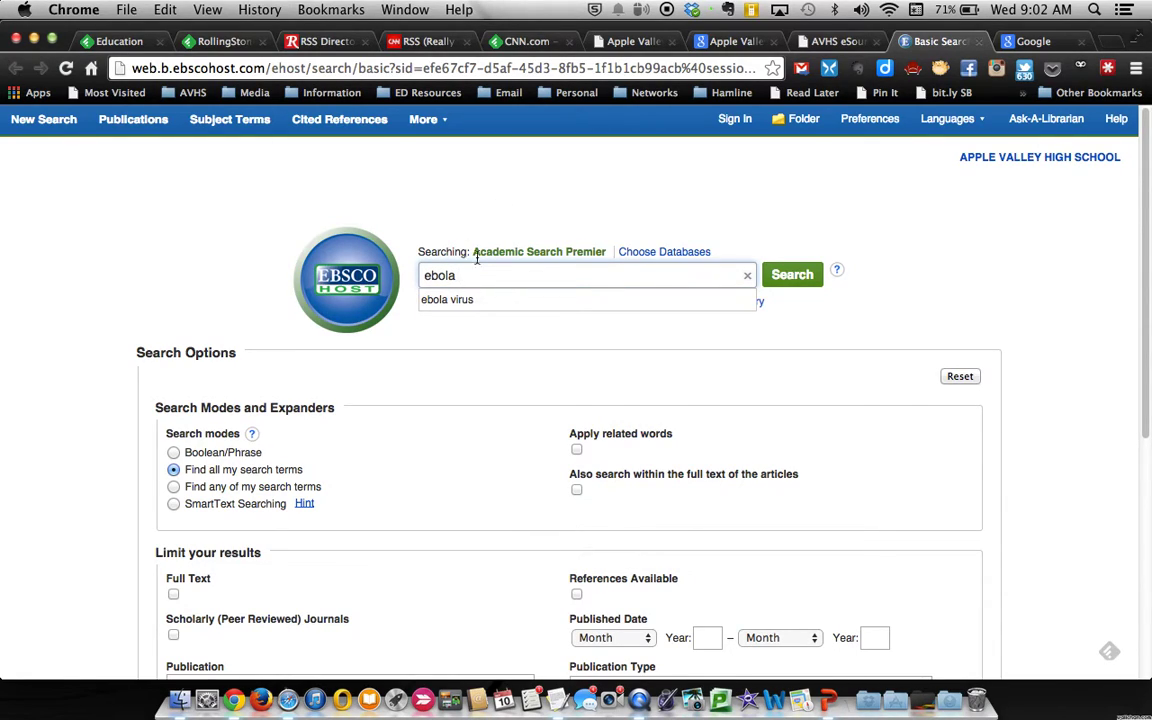
pyautogui.click(461, 302)
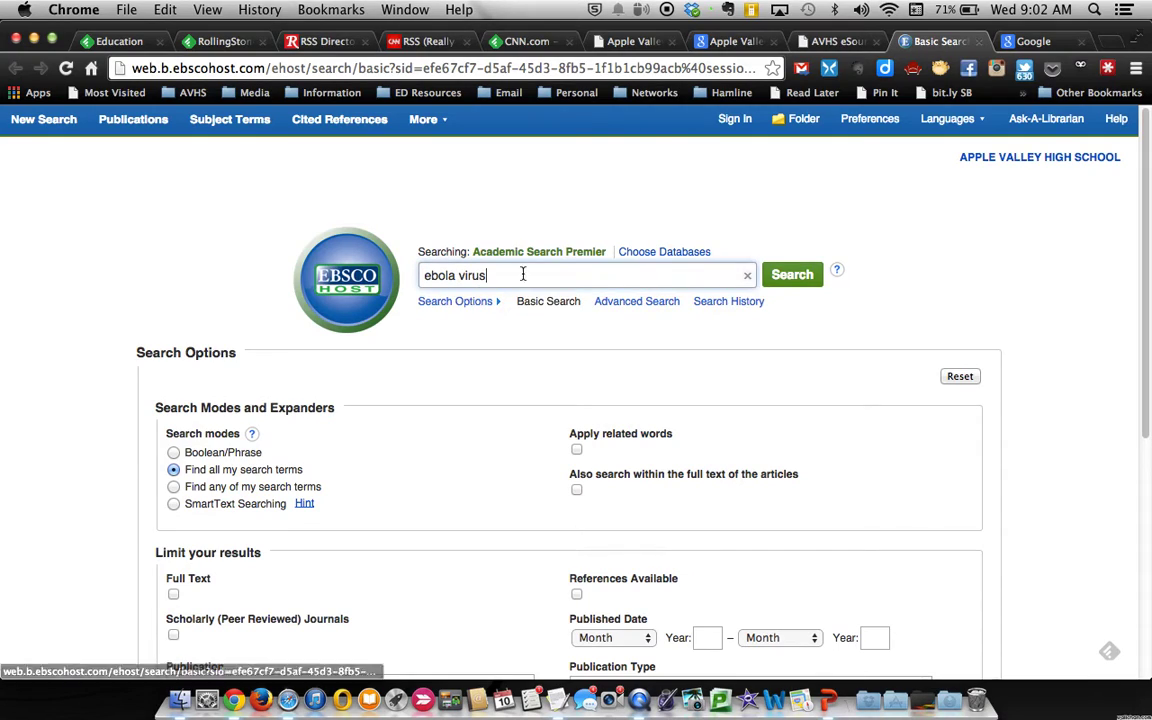
pyautogui.click(783, 277)
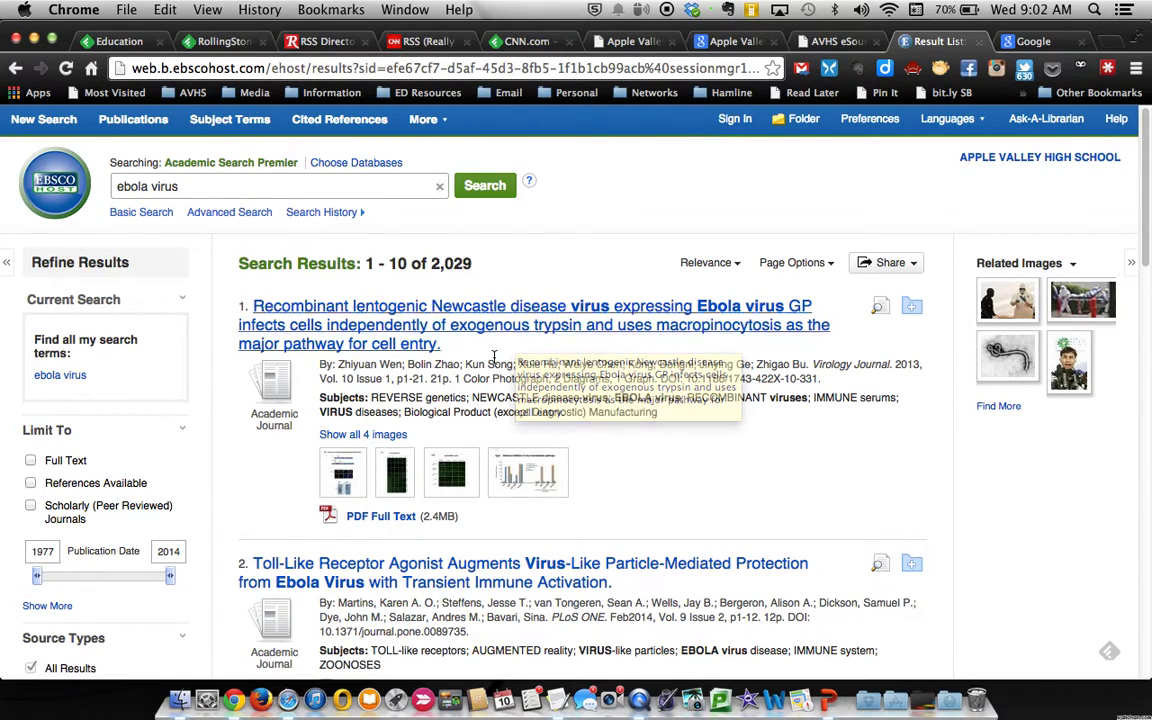
# - Skim the first page of ebola virus search results, then return to the start of the list
pyautogui.scroll(-5, 493, 357)
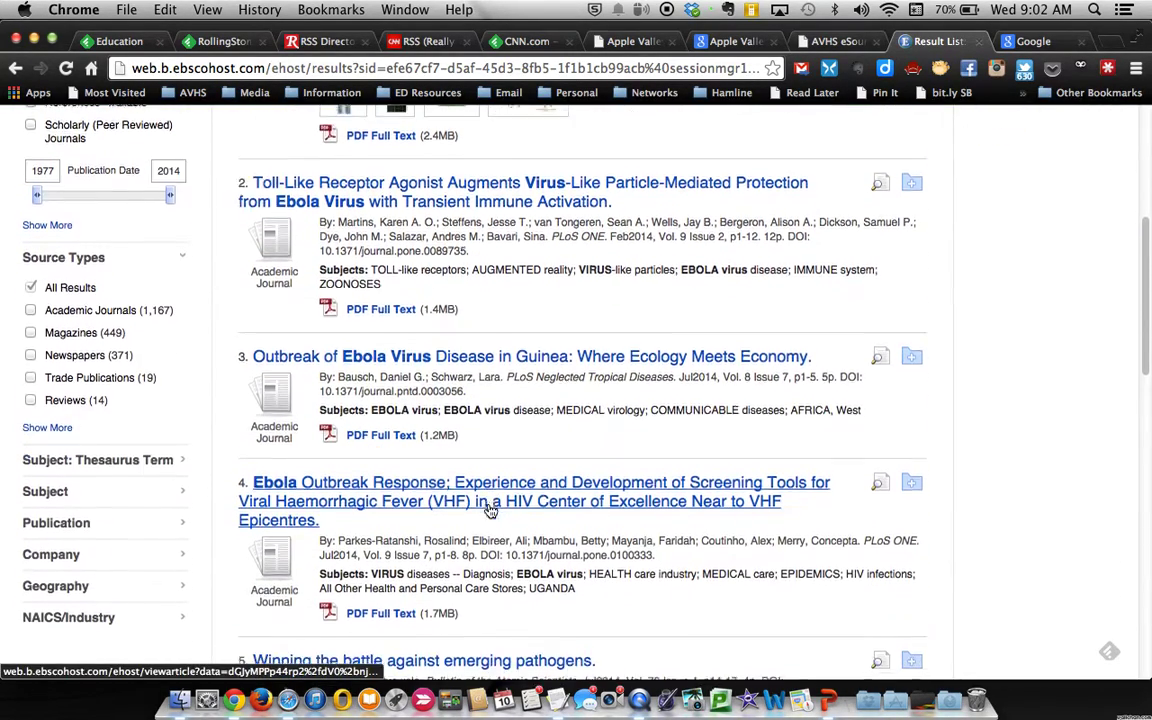
pyautogui.scroll(-4, 490, 511)
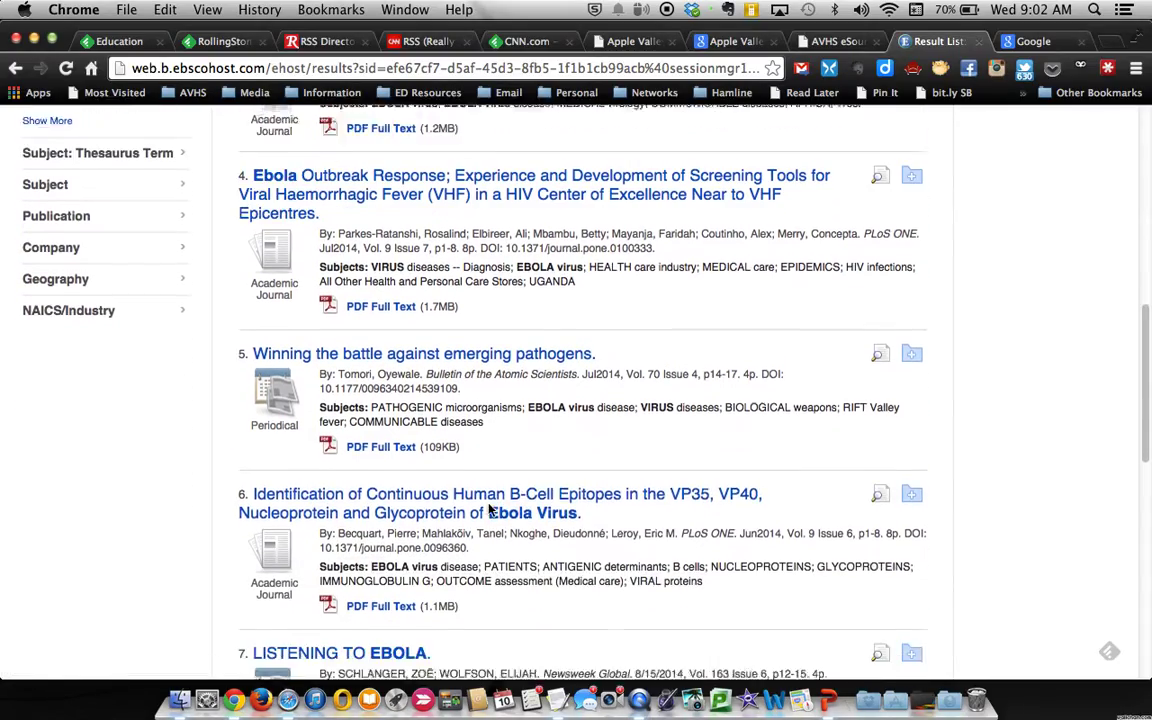
pyautogui.scroll(-2, 490, 511)
pyautogui.scroll(7, 490, 511)
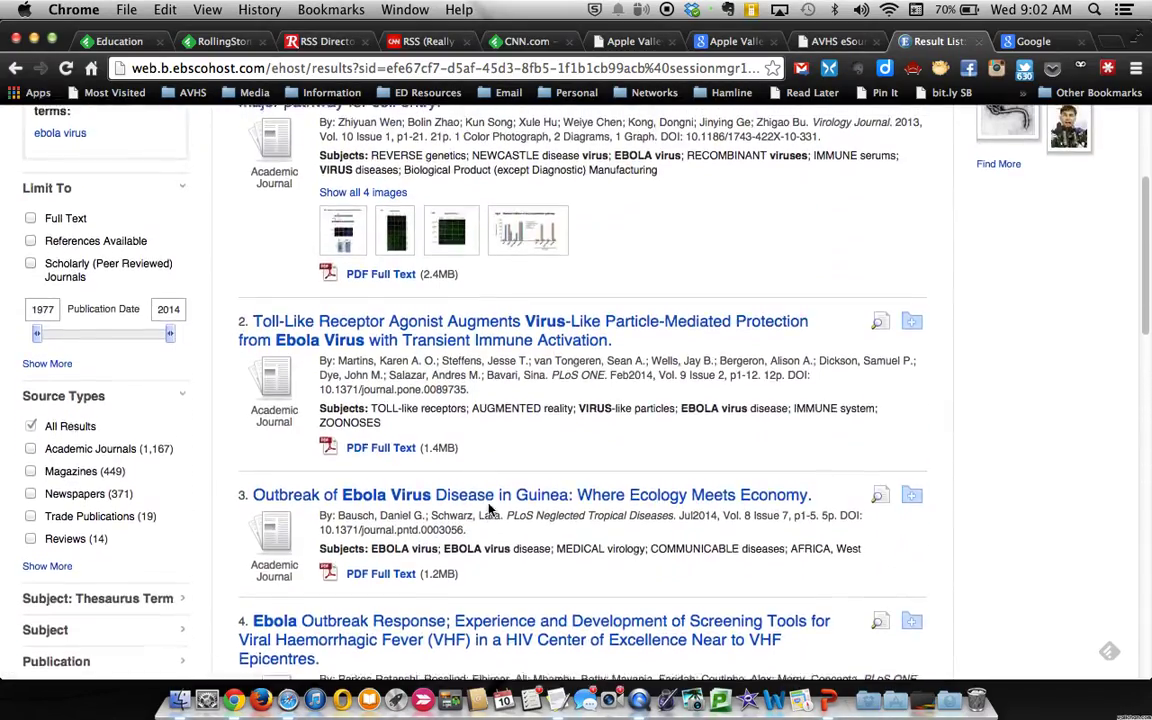
pyautogui.scroll(3, 489, 510)
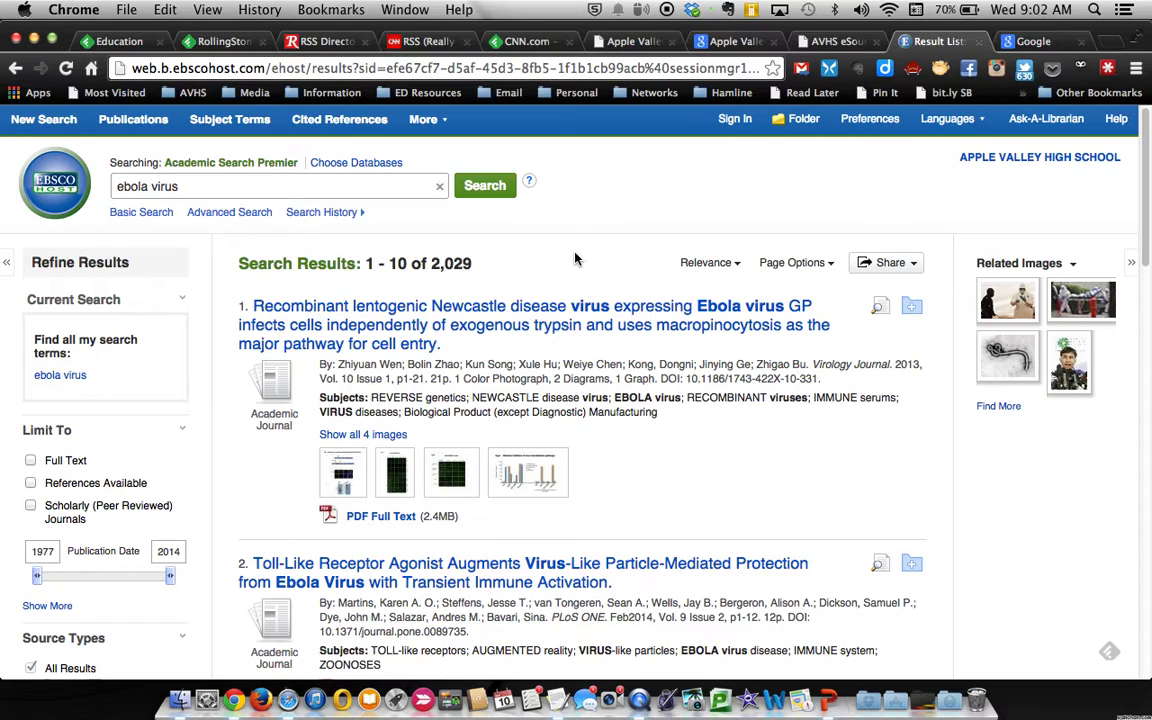
# - Create an RSS feed alert for the ebola virus search results and set its results format to Detailed
pyautogui.click(885, 265)
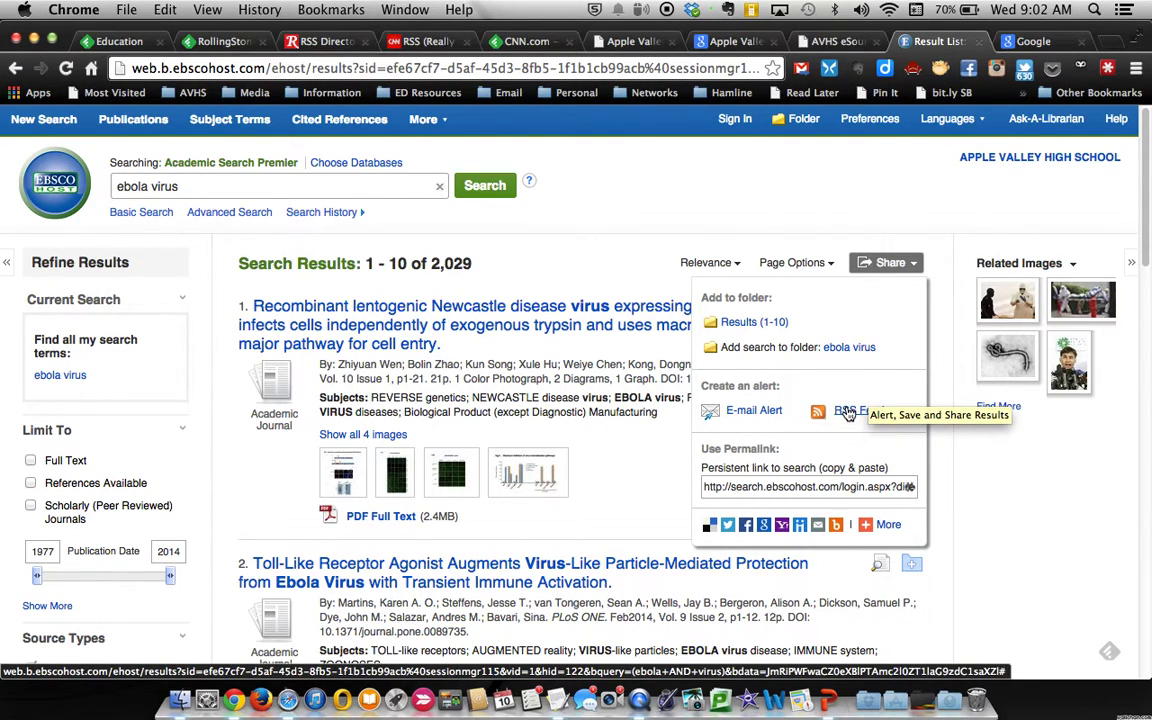
pyautogui.click(847, 412)
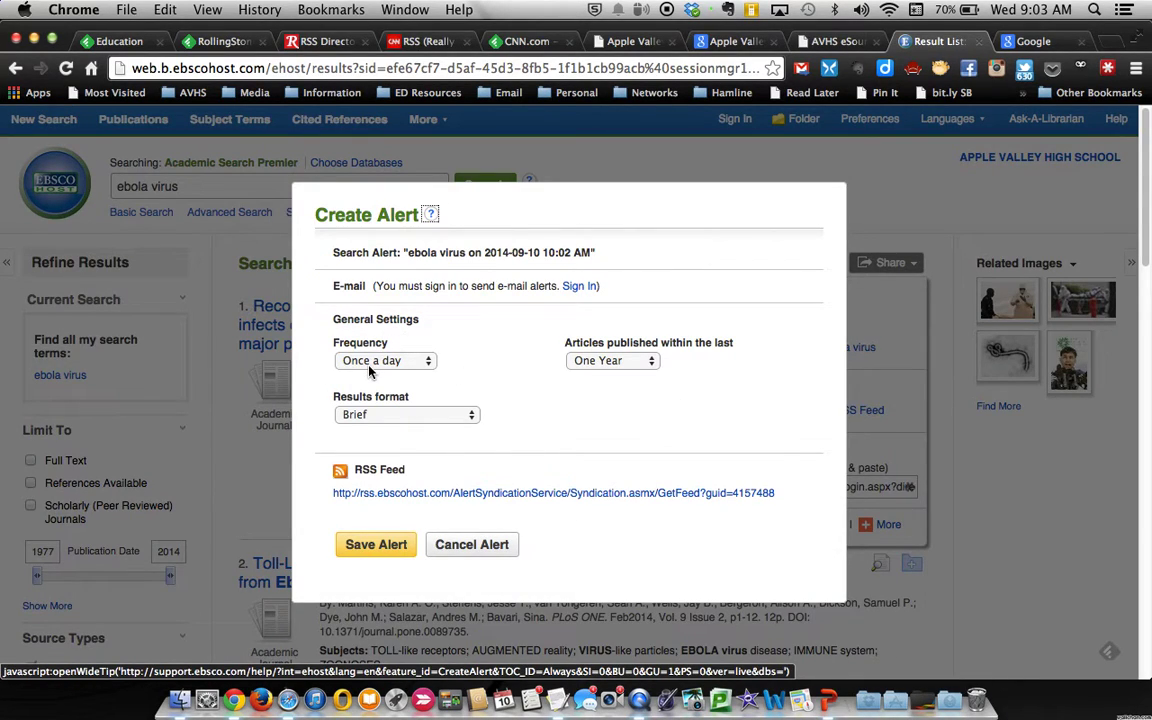
pyautogui.click(618, 362)
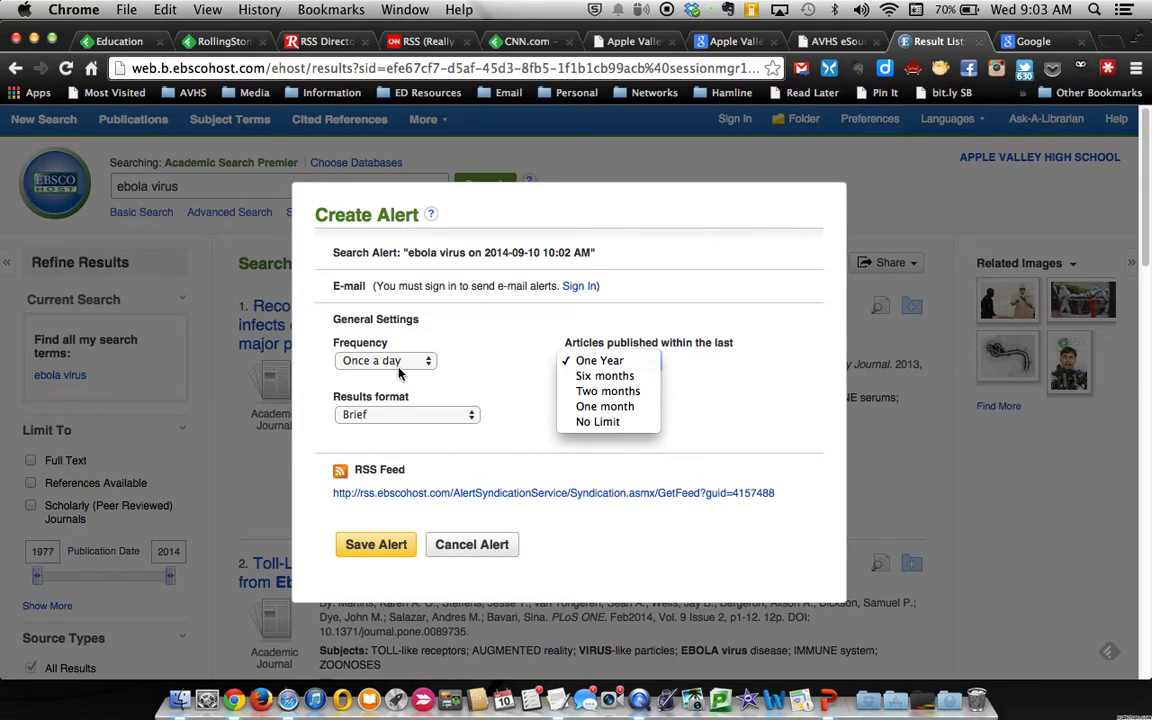
pyautogui.click(403, 419)
pyautogui.click(465, 420)
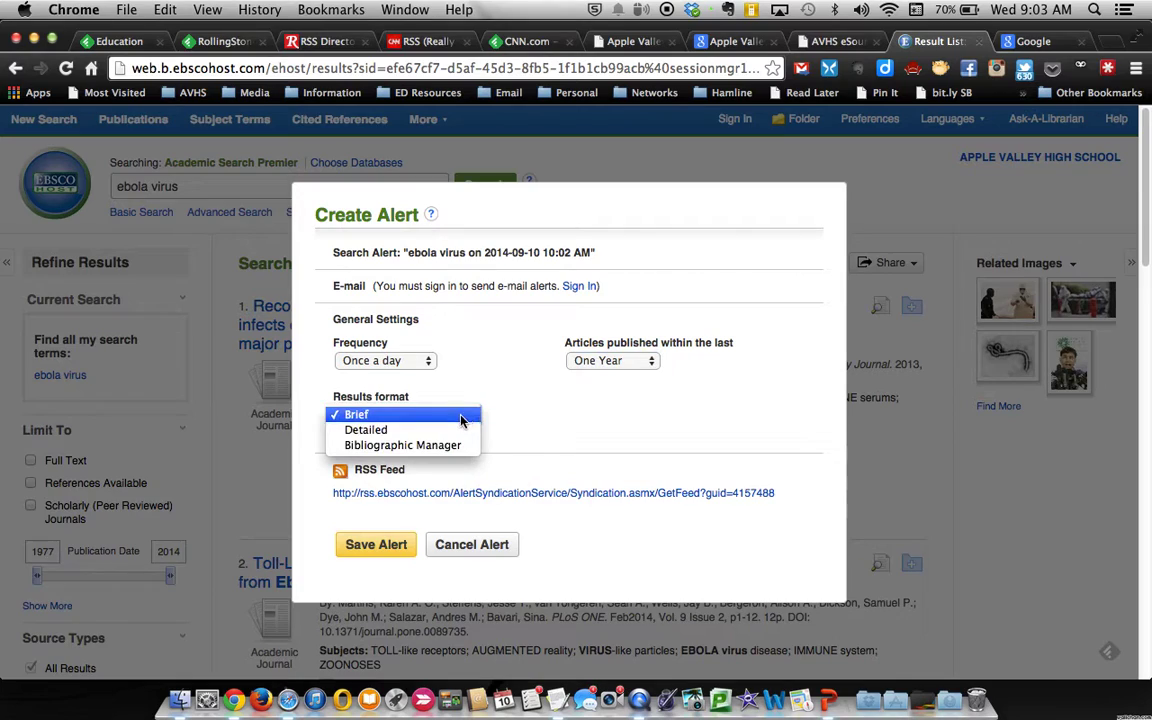
pyautogui.click(420, 431)
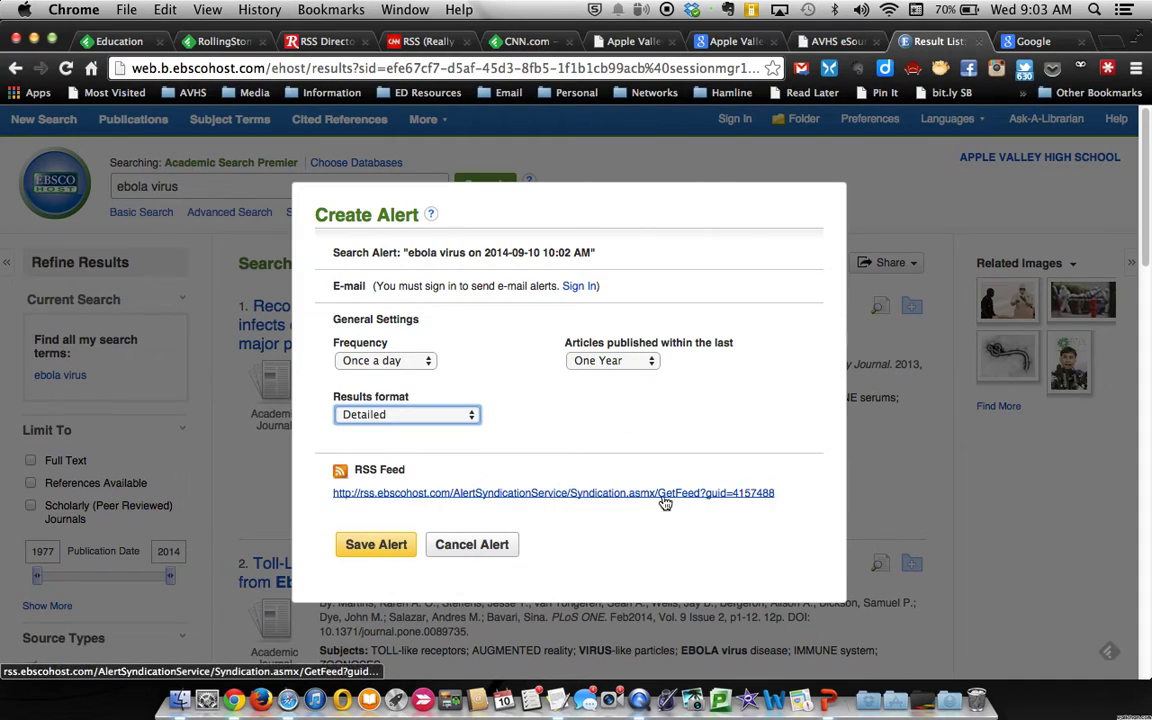
# - Copy the alert's RSS feed address and look it up in Feedly as new content
pyautogui.rightClick(548, 494)
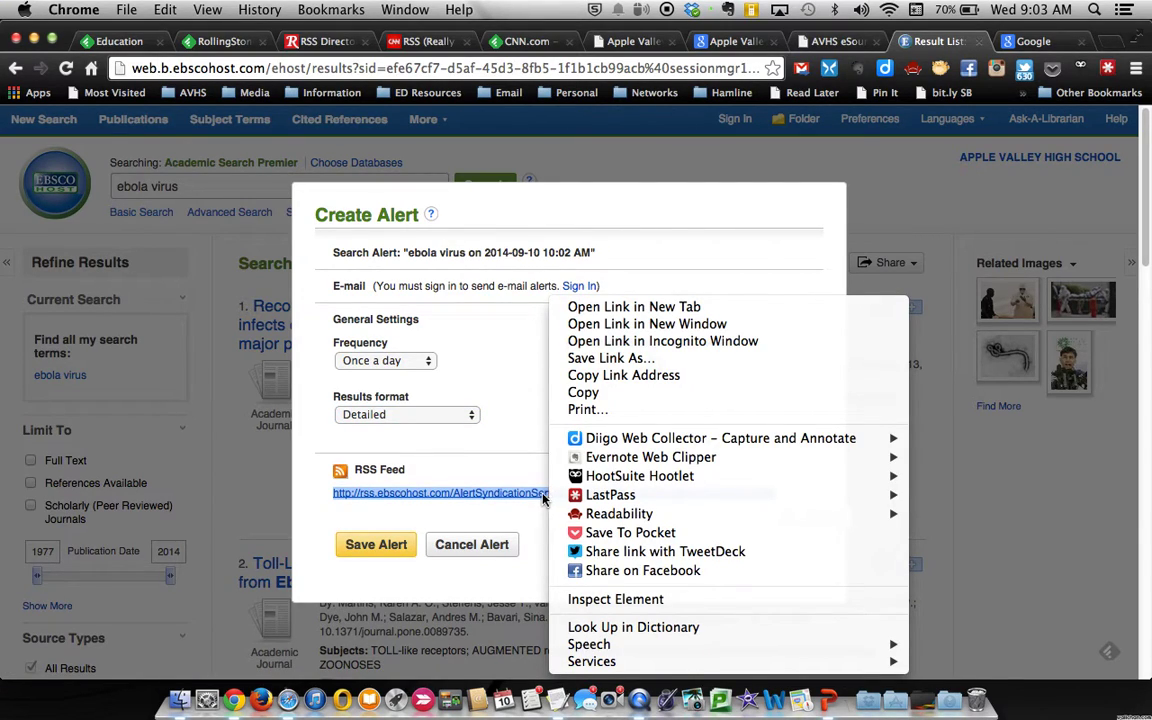
pyautogui.click(587, 376)
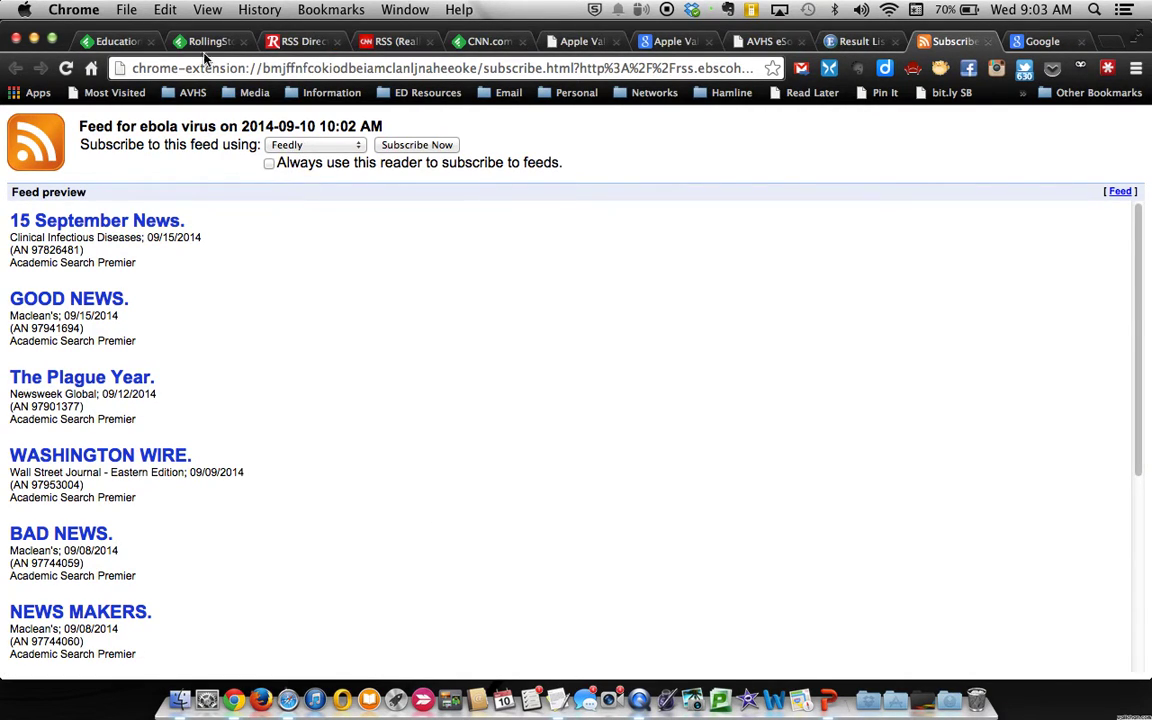
pyautogui.click(124, 41)
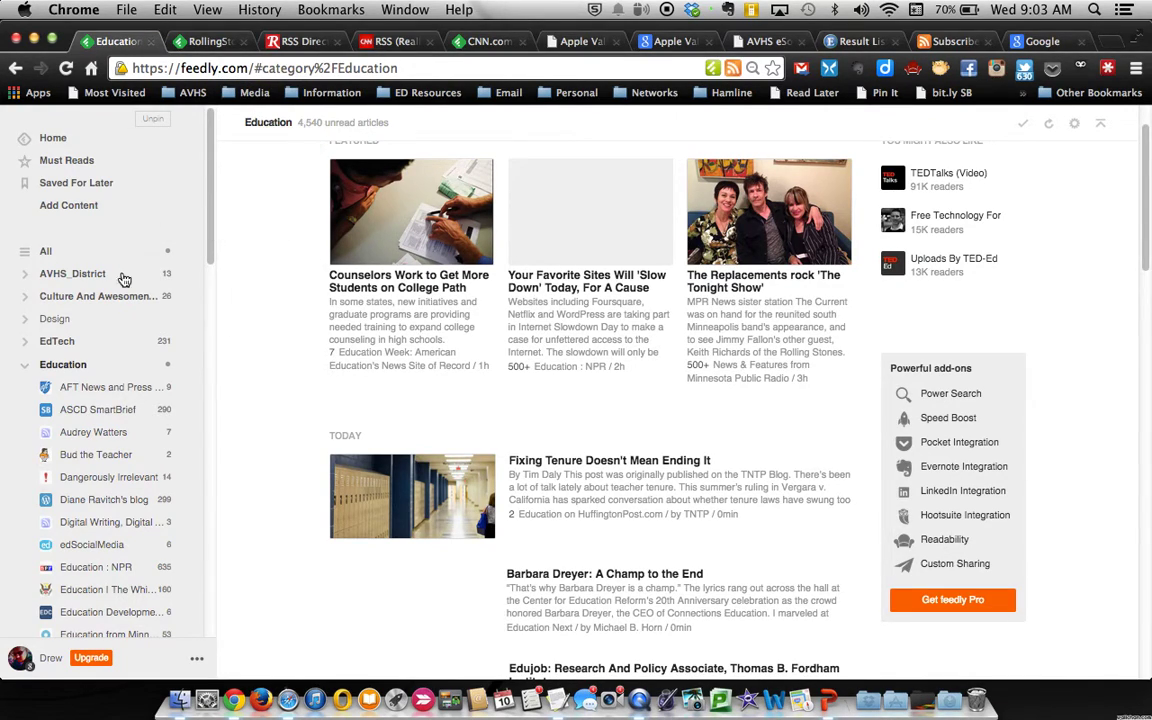
pyautogui.click(79, 207)
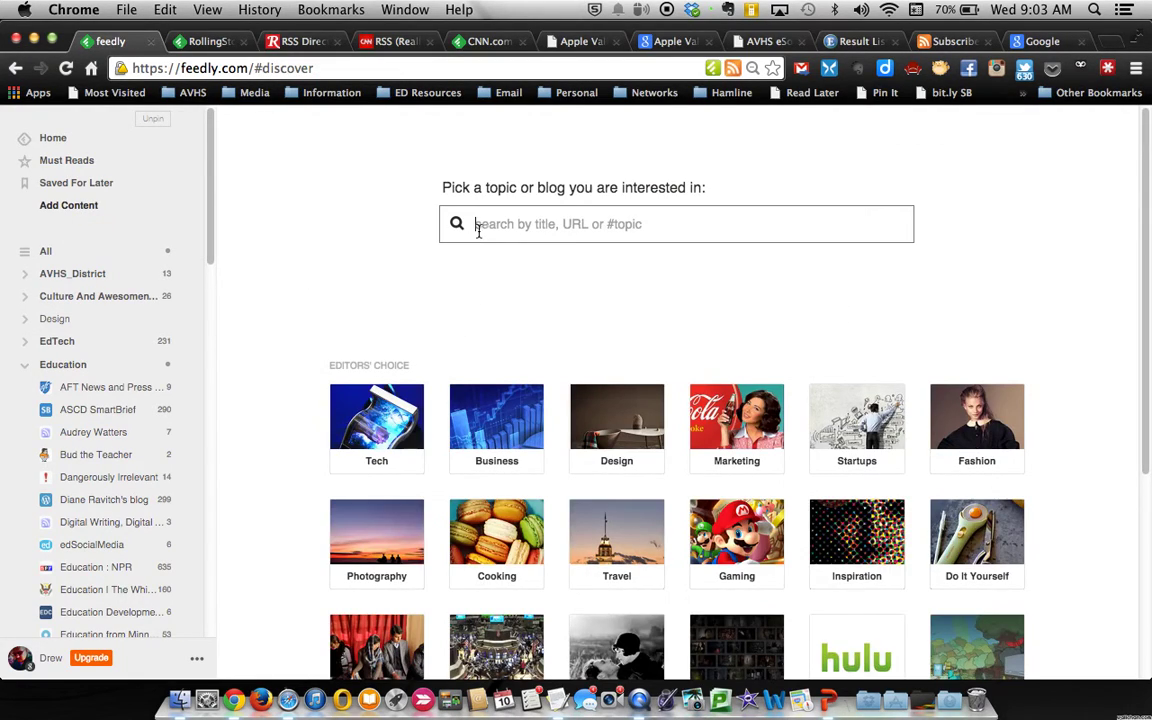
pyautogui.press('super+v')
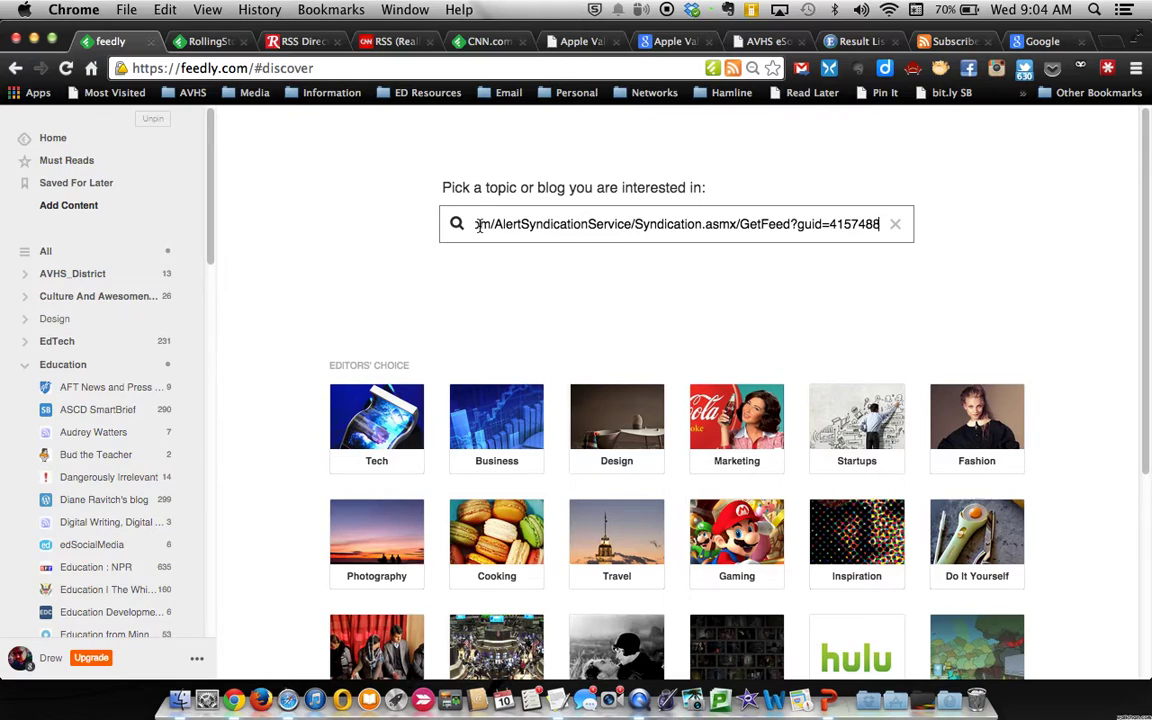
pyautogui.press('Return')
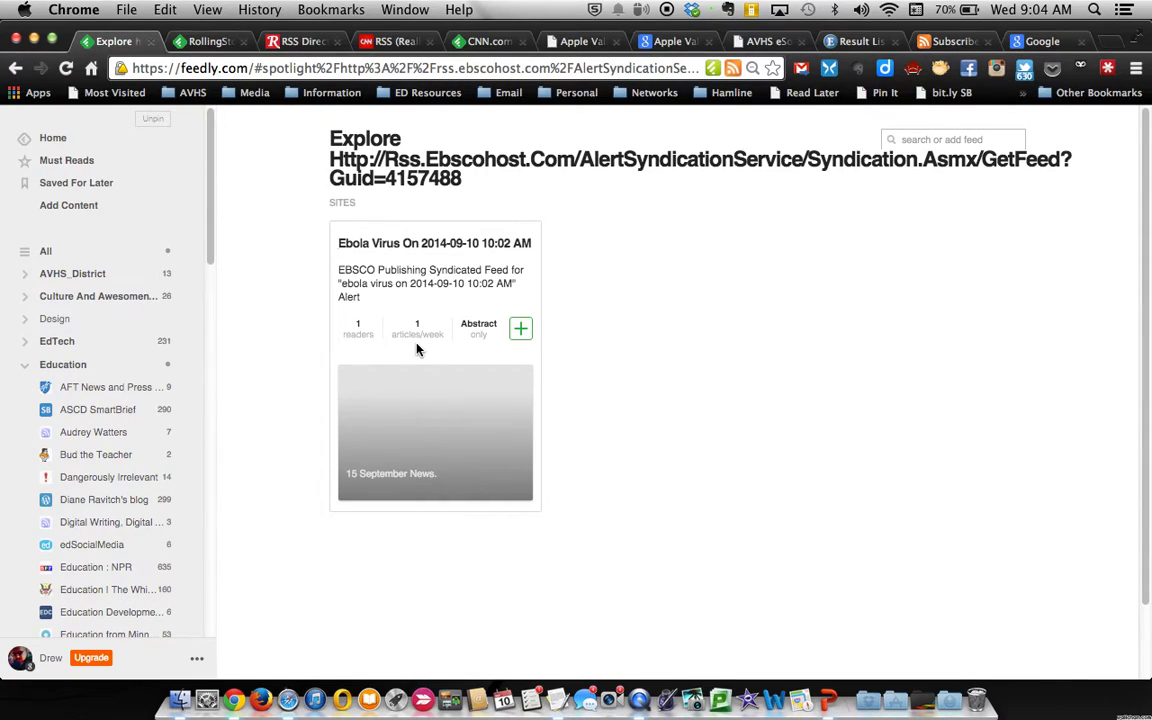
# - Add the ebola virus feed to Feedly in a new collection named "Ebola Research"
pyautogui.click(25, 366)
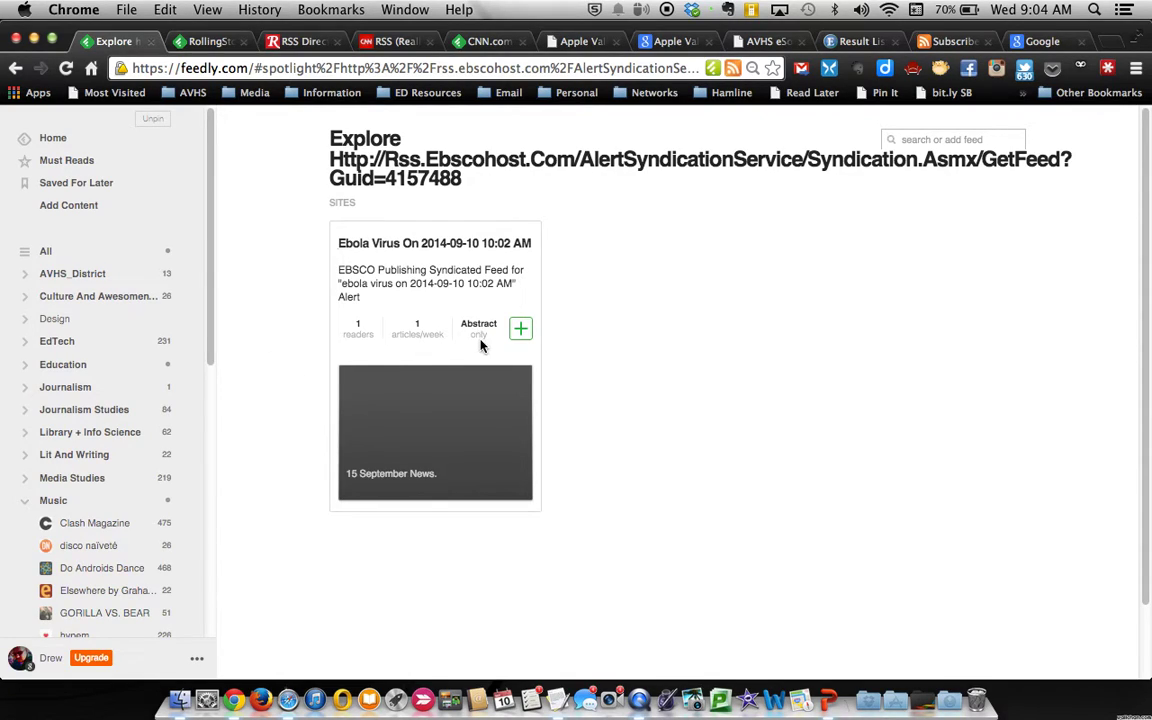
pyautogui.click(522, 335)
pyautogui.click(522, 335)
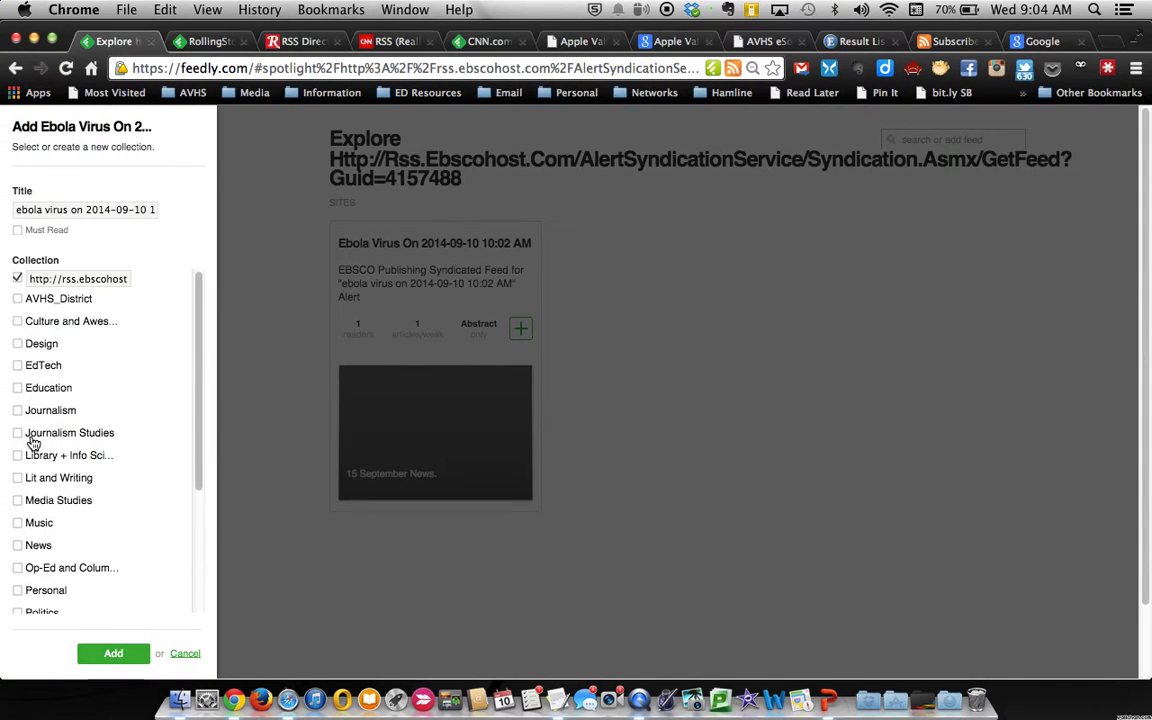
pyautogui.scroll(-1, 32, 430)
pyautogui.scroll(1, 32, 432)
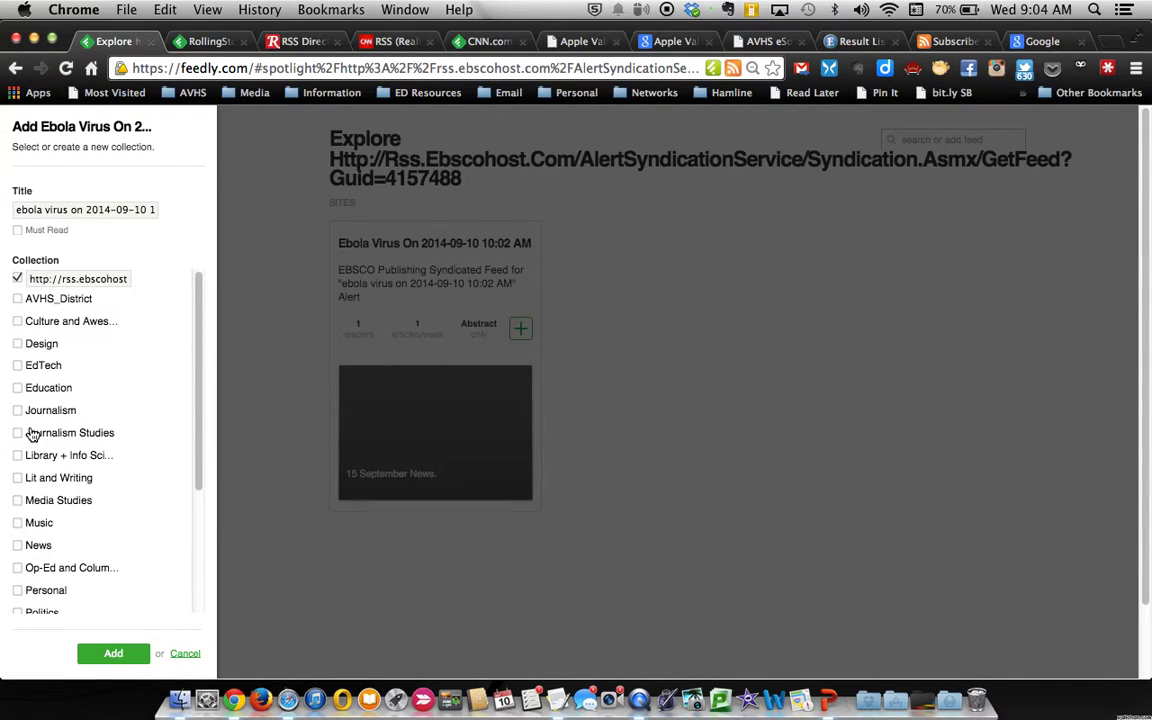
pyautogui.doubleClick(60, 280)
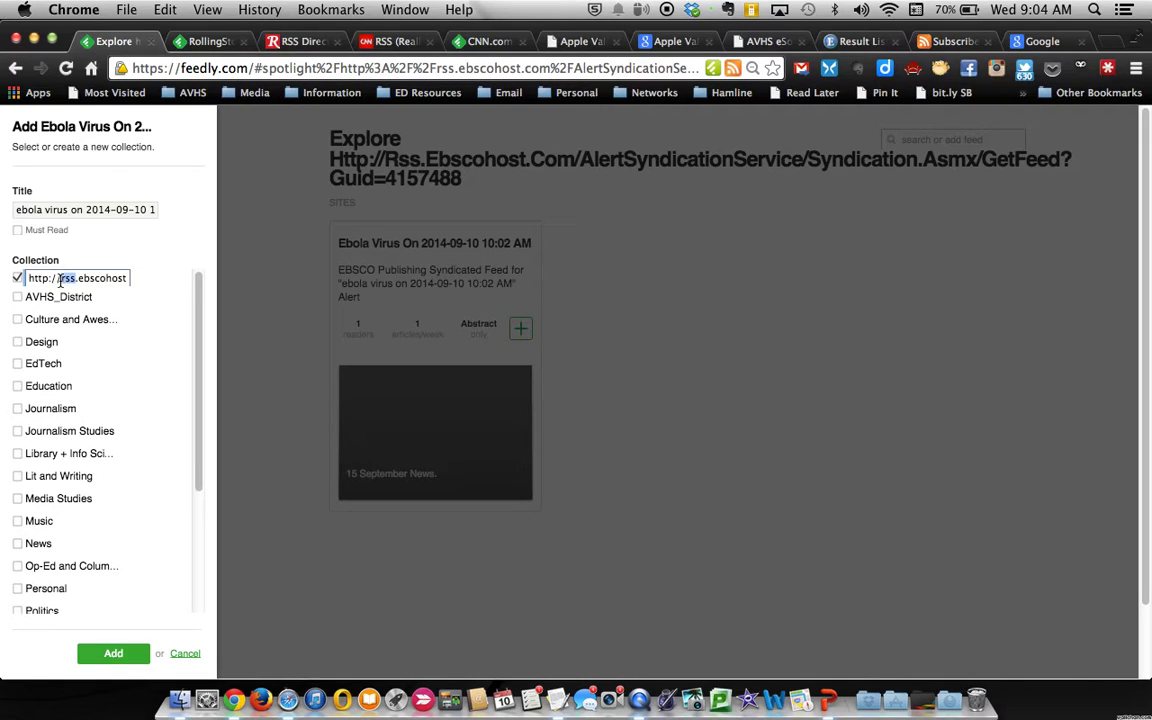
pyautogui.tripleClick(60, 281)
pyautogui.write('Ebol')
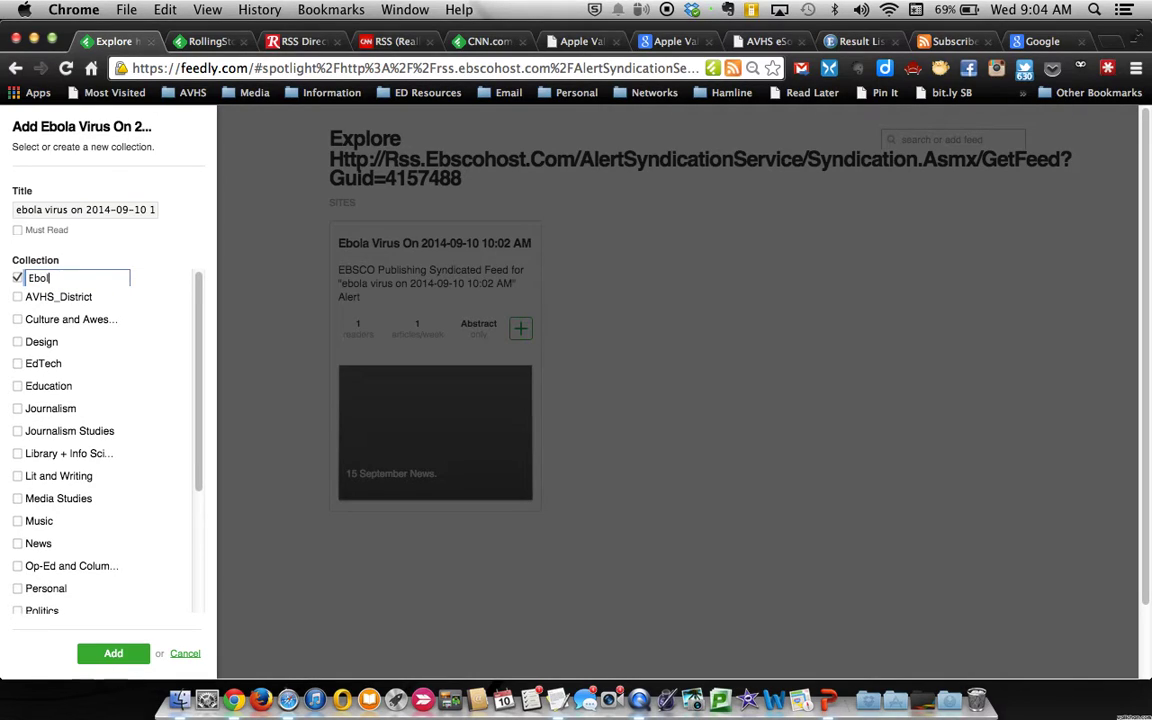
pyautogui.write('a Research')
pyautogui.click(96, 658)
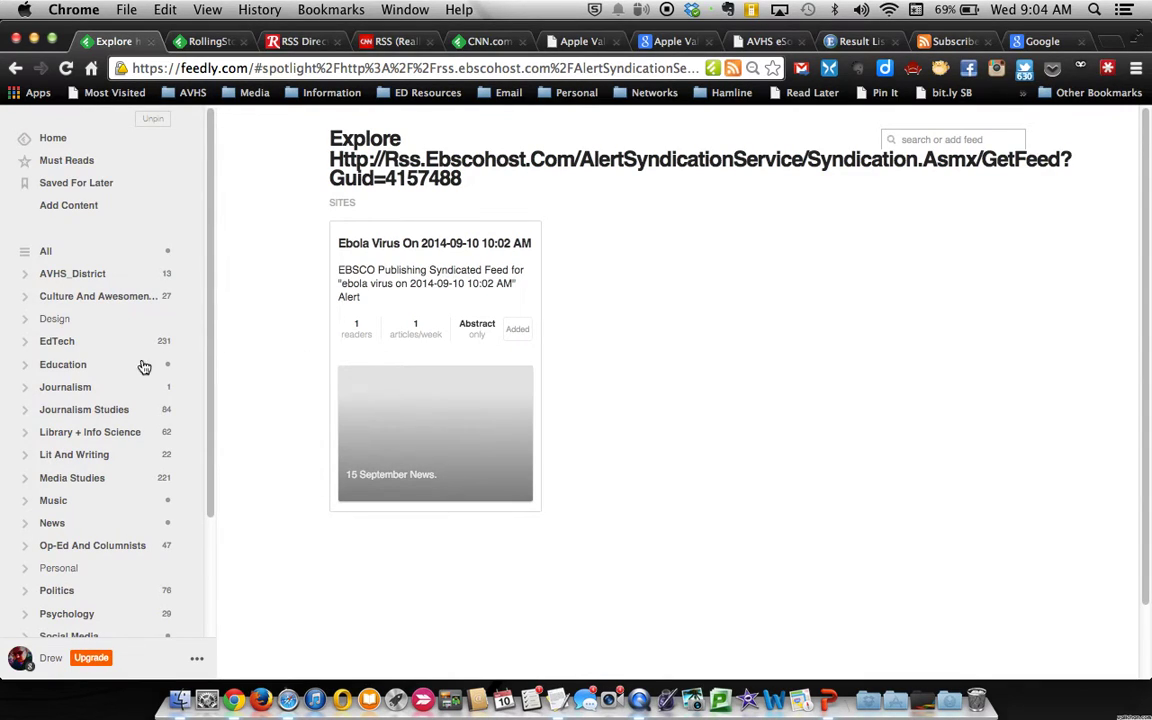
# - Reload Feedly, open the ebola virus feed in the Ebola Research collection and skim its articles
pyautogui.scroll(-5, 90, 496)
pyautogui.scroll(5, 90, 496)
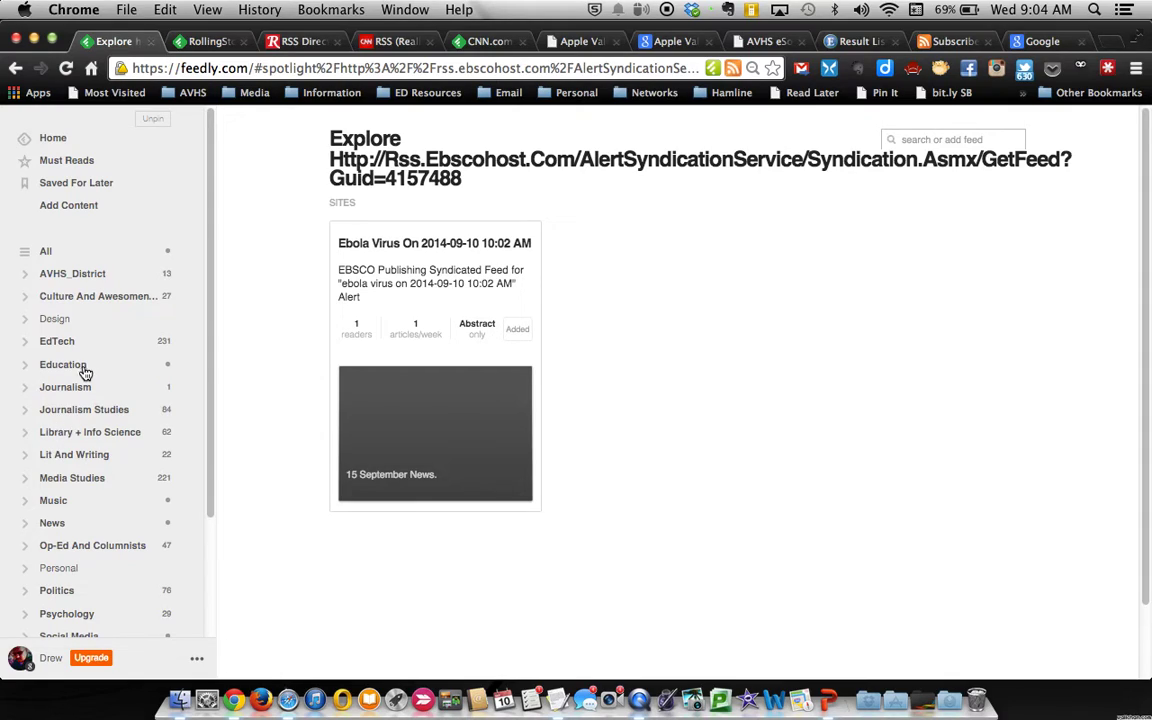
pyautogui.press('super+r')
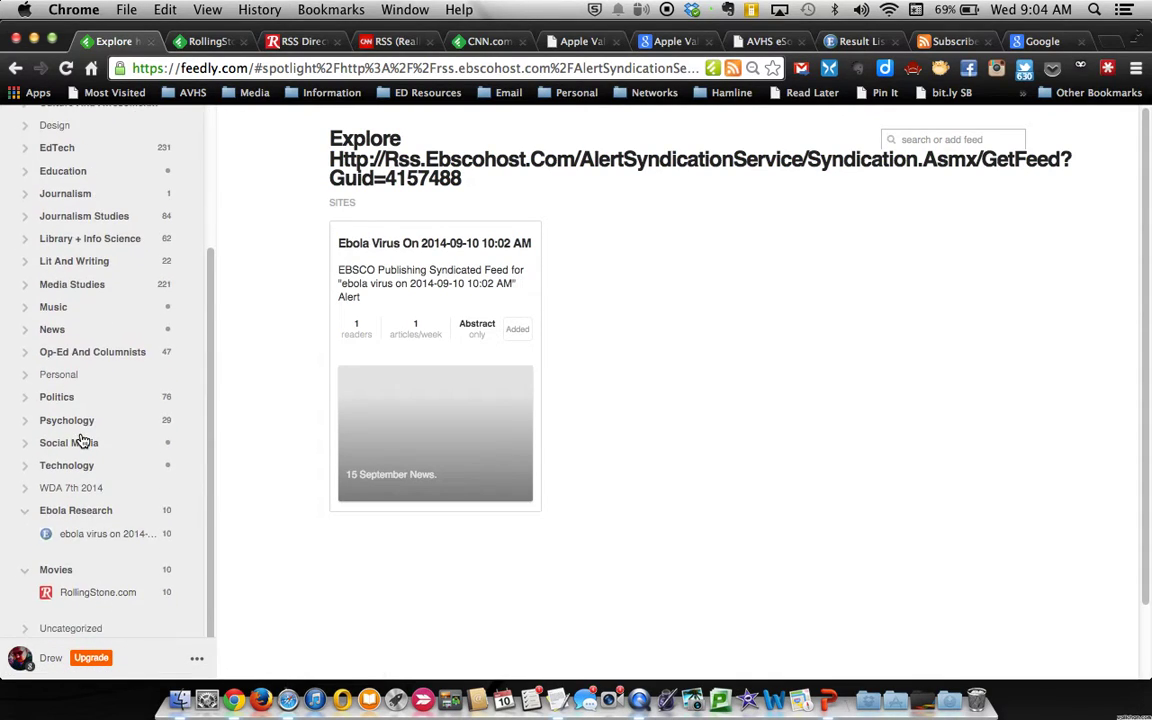
pyautogui.click(76, 541)
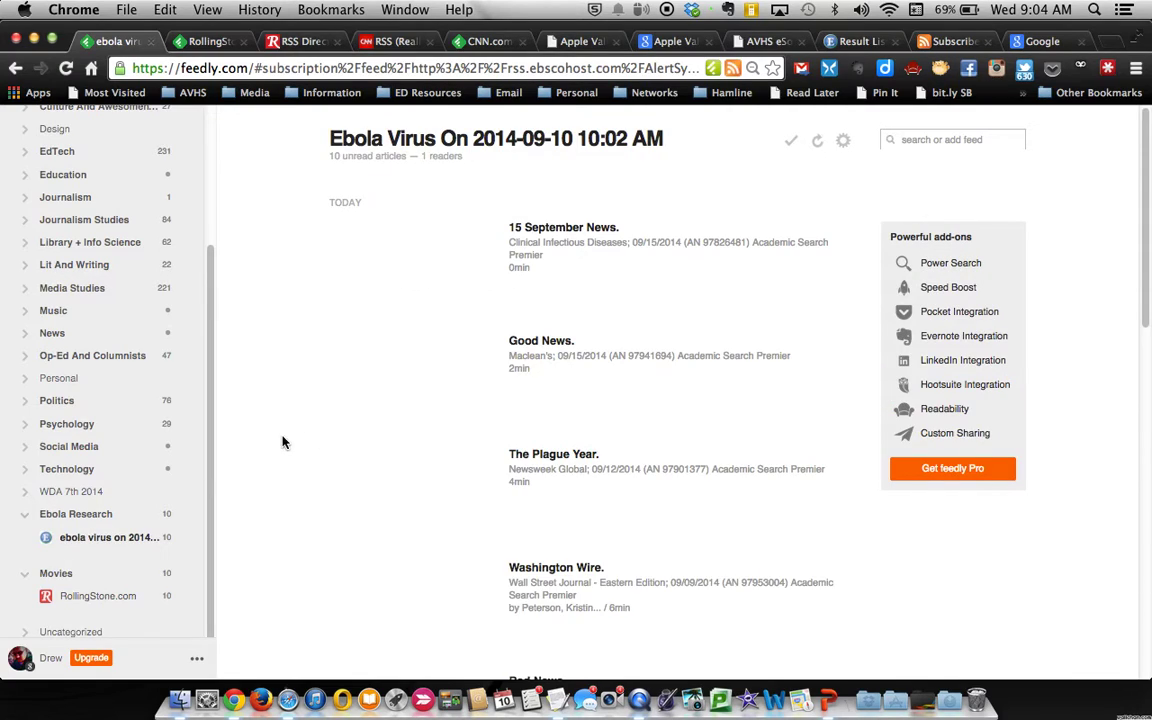
pyautogui.scroll(-3, 452, 355)
pyautogui.scroll(3, 452, 355)
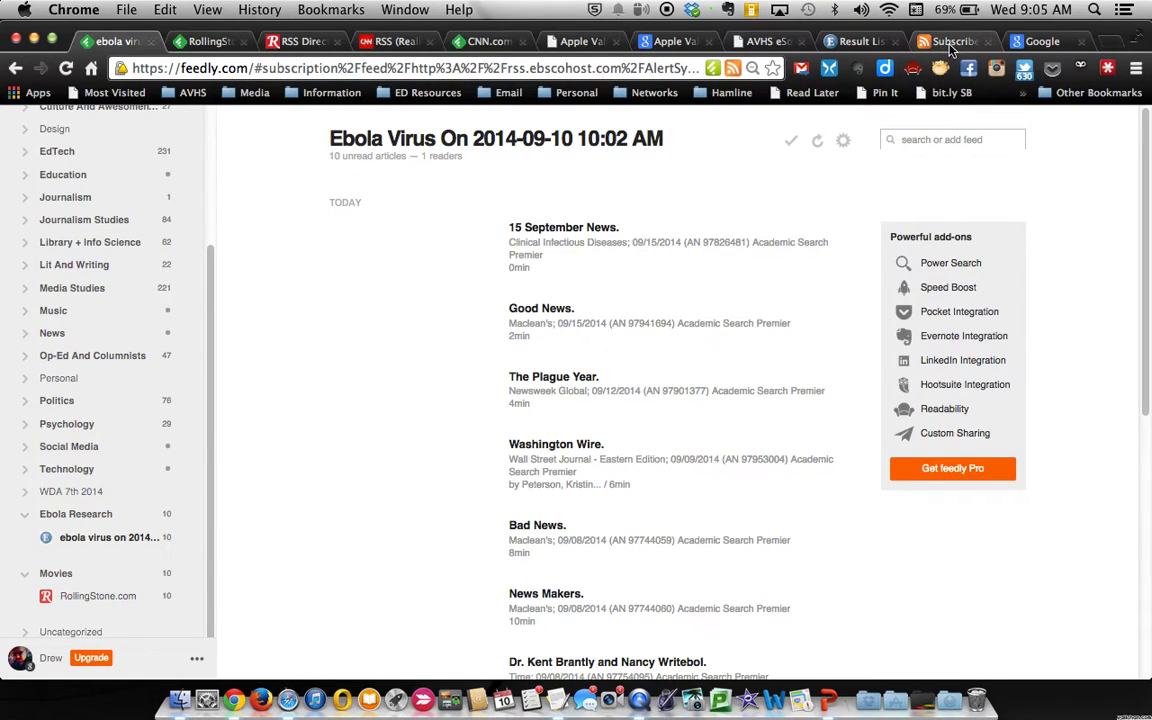
# - Search Google for "nursing organizations" and open the American Nurses Association website
pyautogui.click(1042, 41)
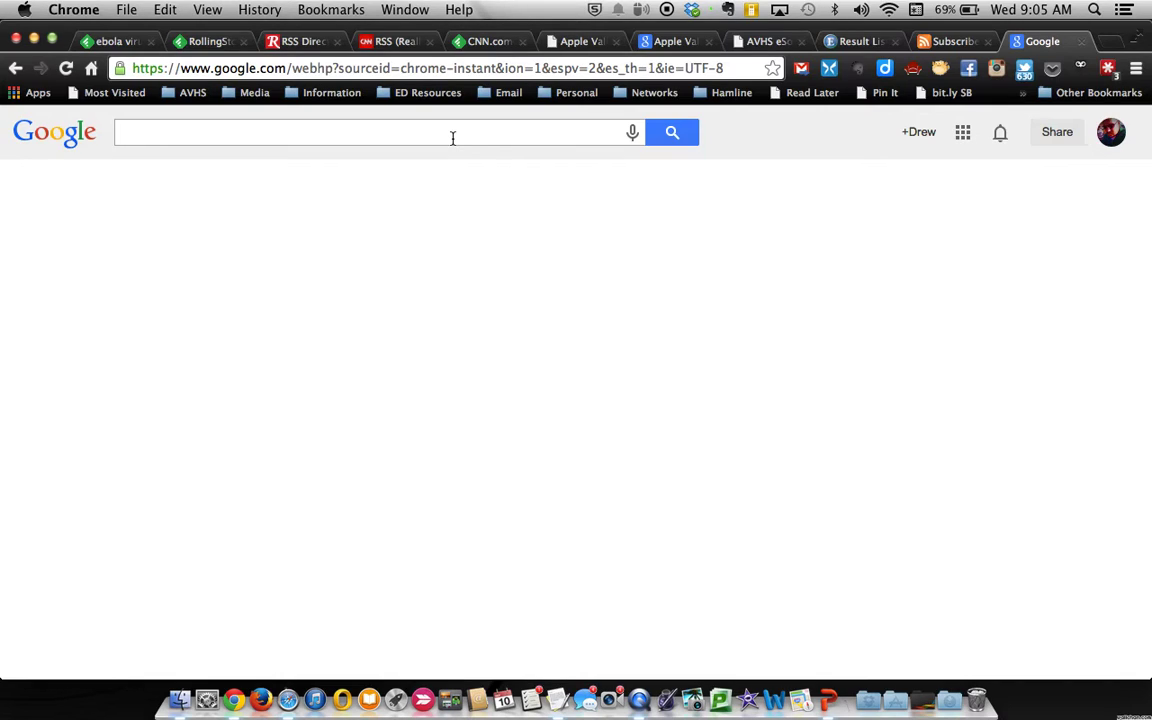
pyautogui.click(452, 138)
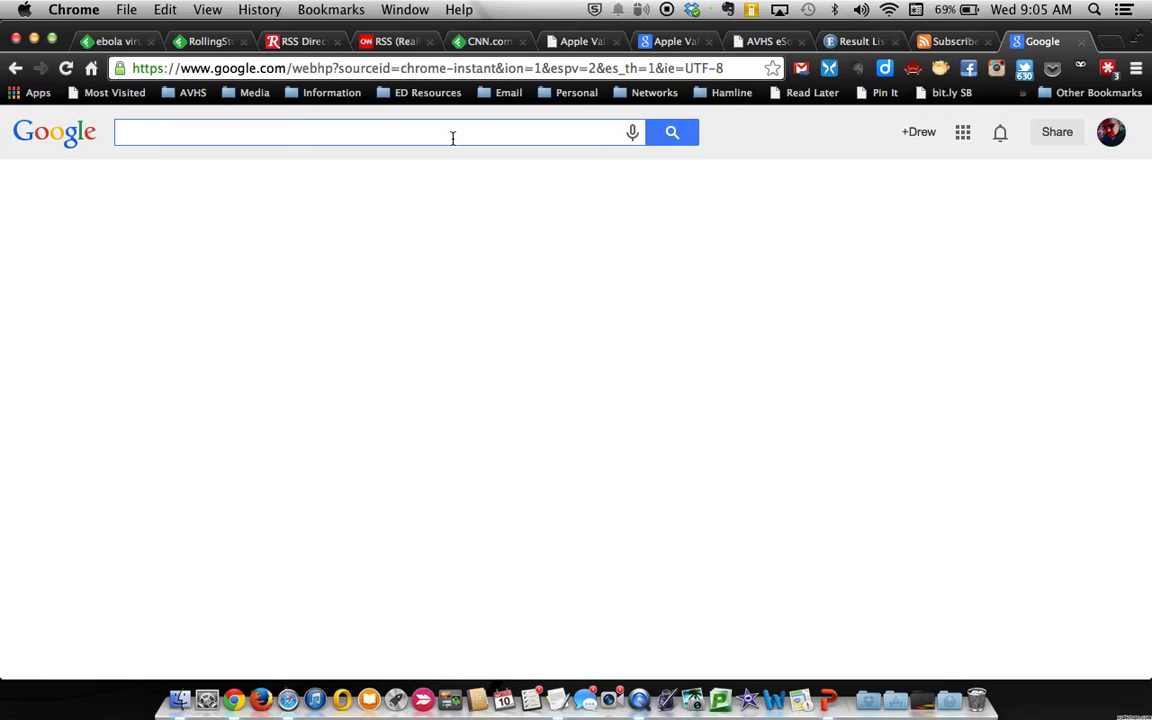
pyautogui.write('nursing')
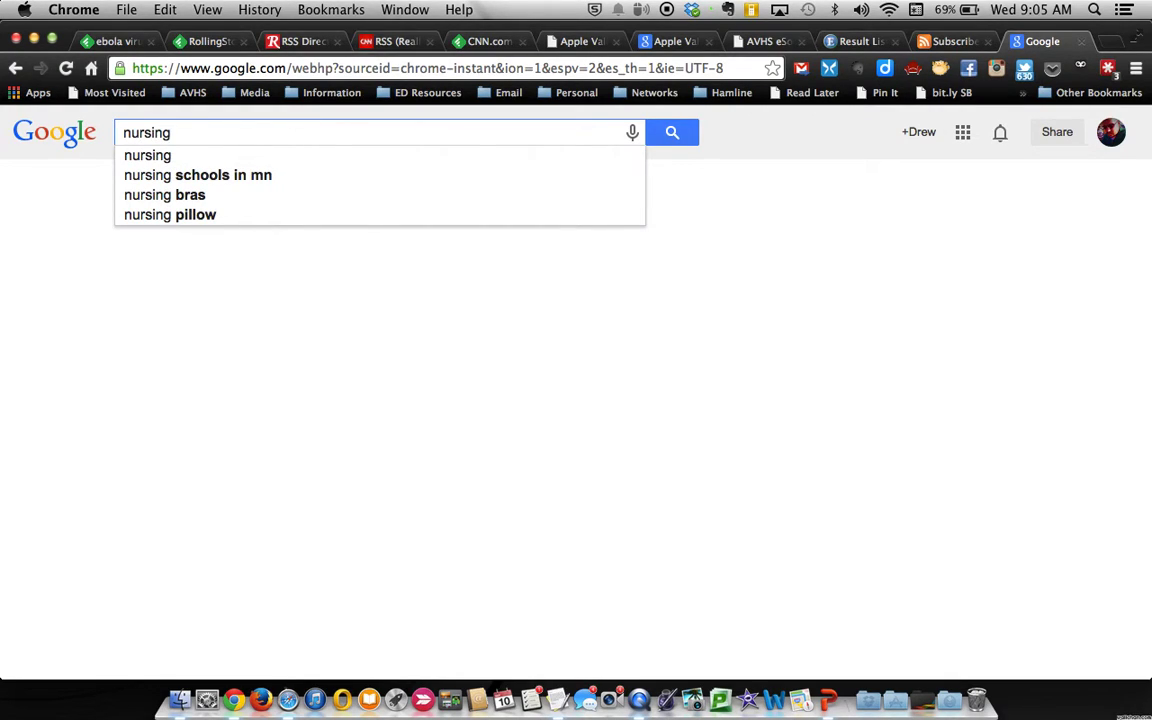
pyautogui.write(' organiz')
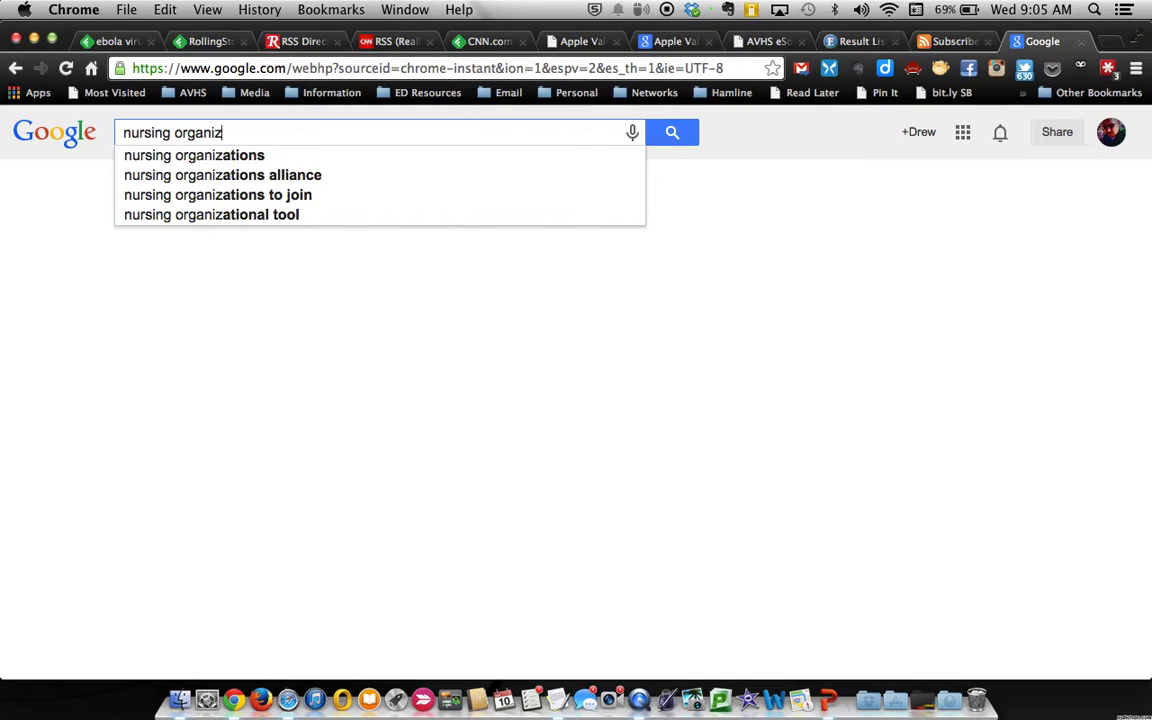
pyautogui.write('ations')
pyautogui.press('Return')
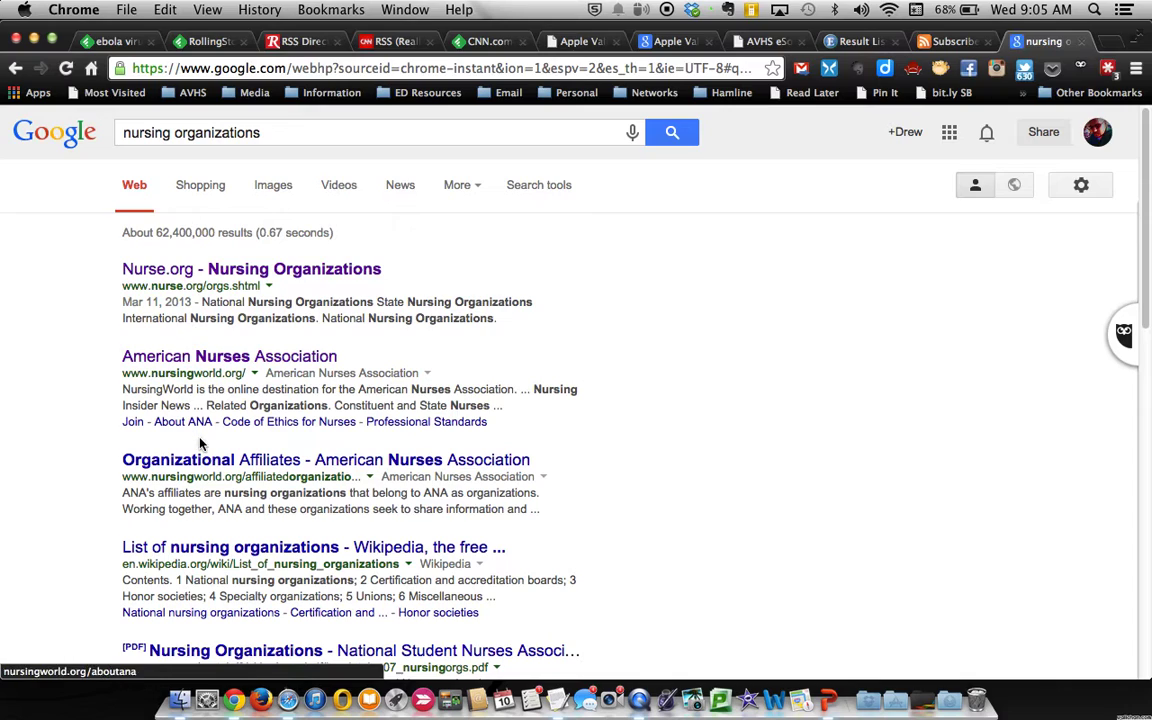
pyautogui.scroll(-2, 200, 443)
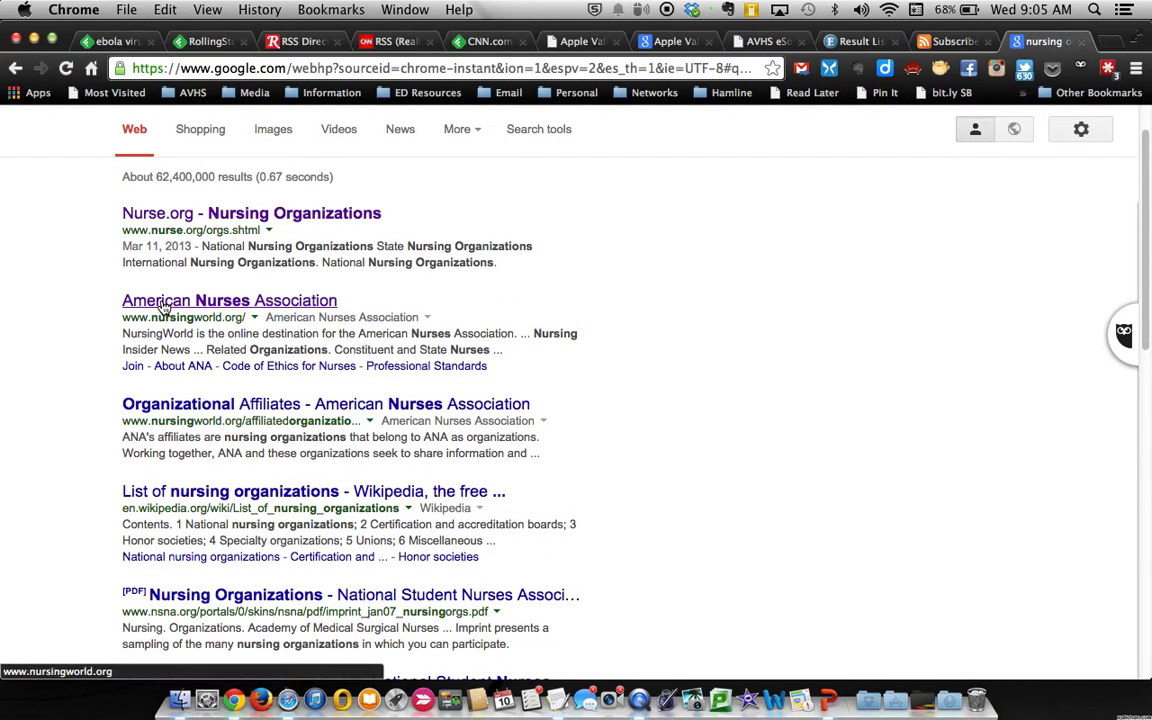
pyautogui.click(163, 303)
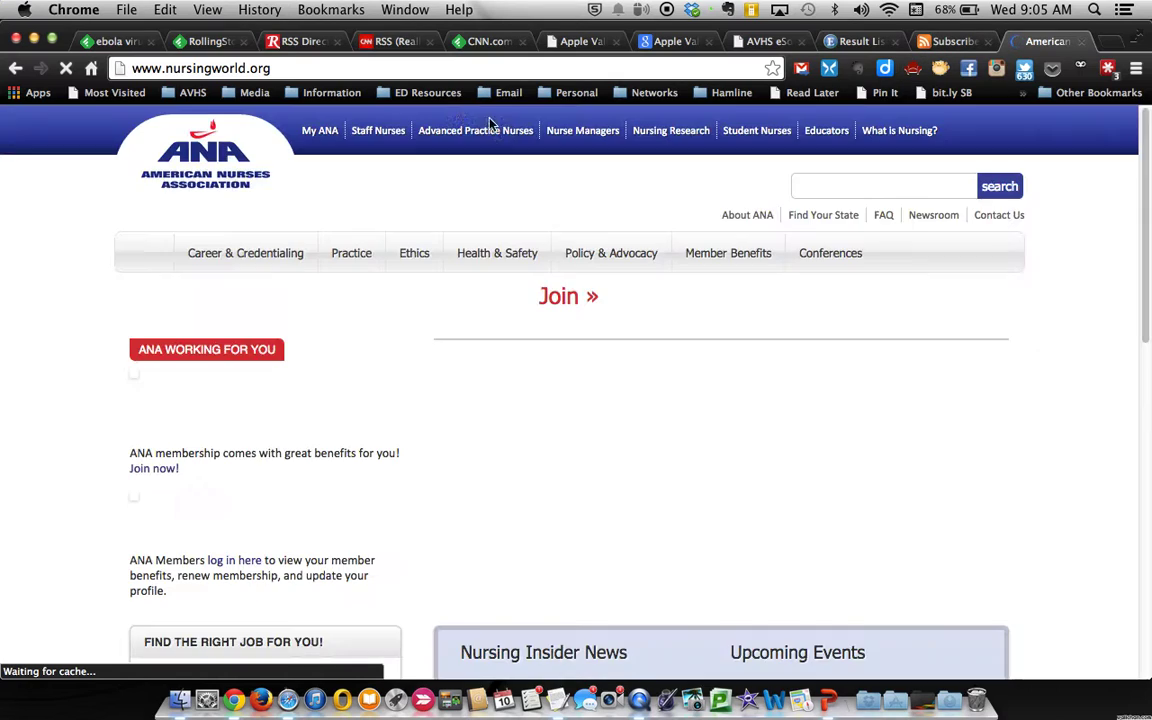
# - Find the Nursing Insider News page on the American Nurses Association site and open its RSS feed
pyautogui.moveTo(348, 290)
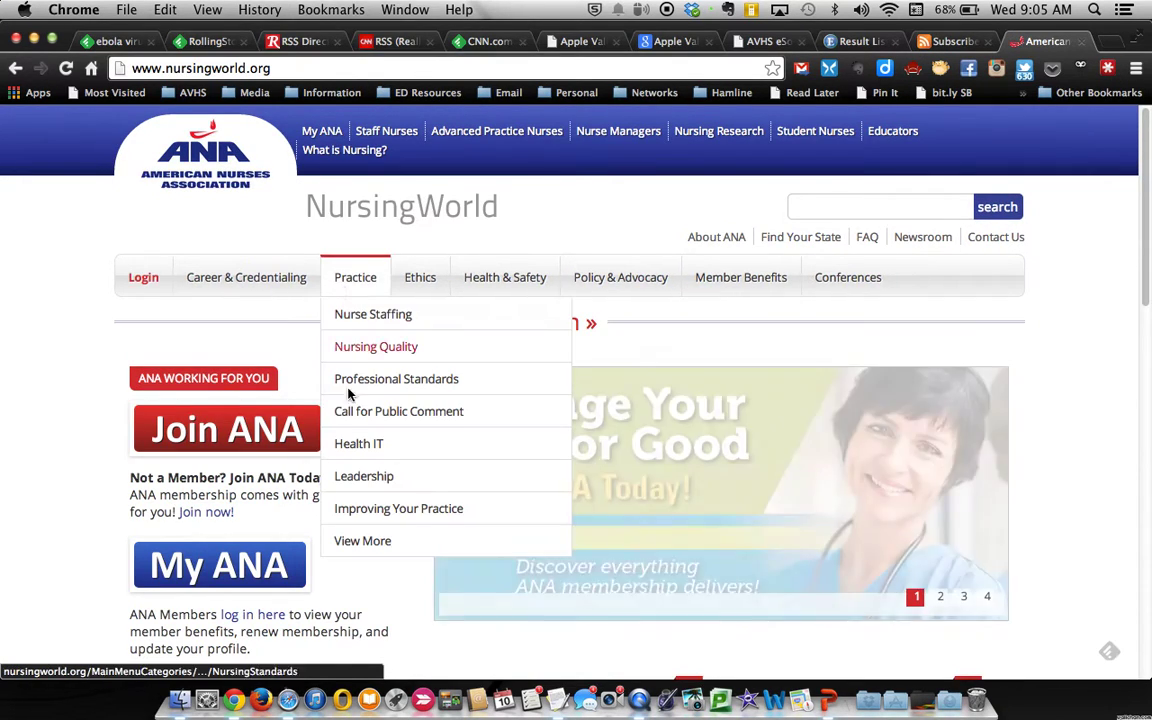
pyautogui.scroll(-2, 85, 405)
pyautogui.scroll(-10, 85, 405)
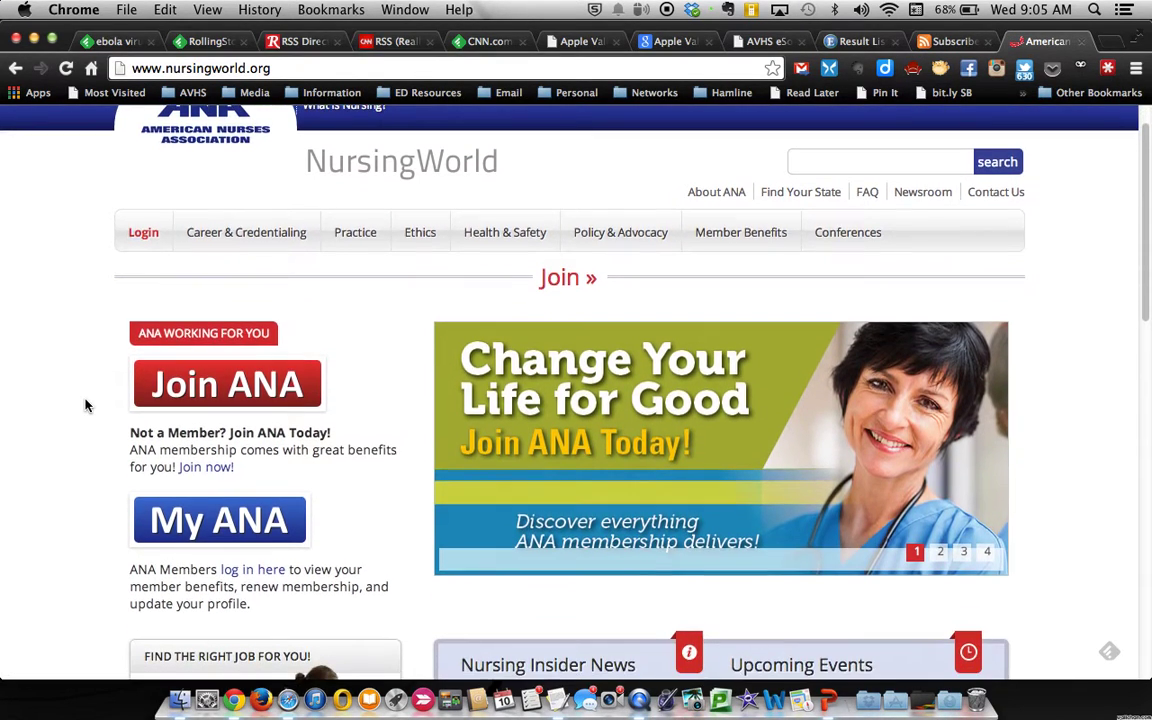
pyautogui.scroll(-2, 85, 405)
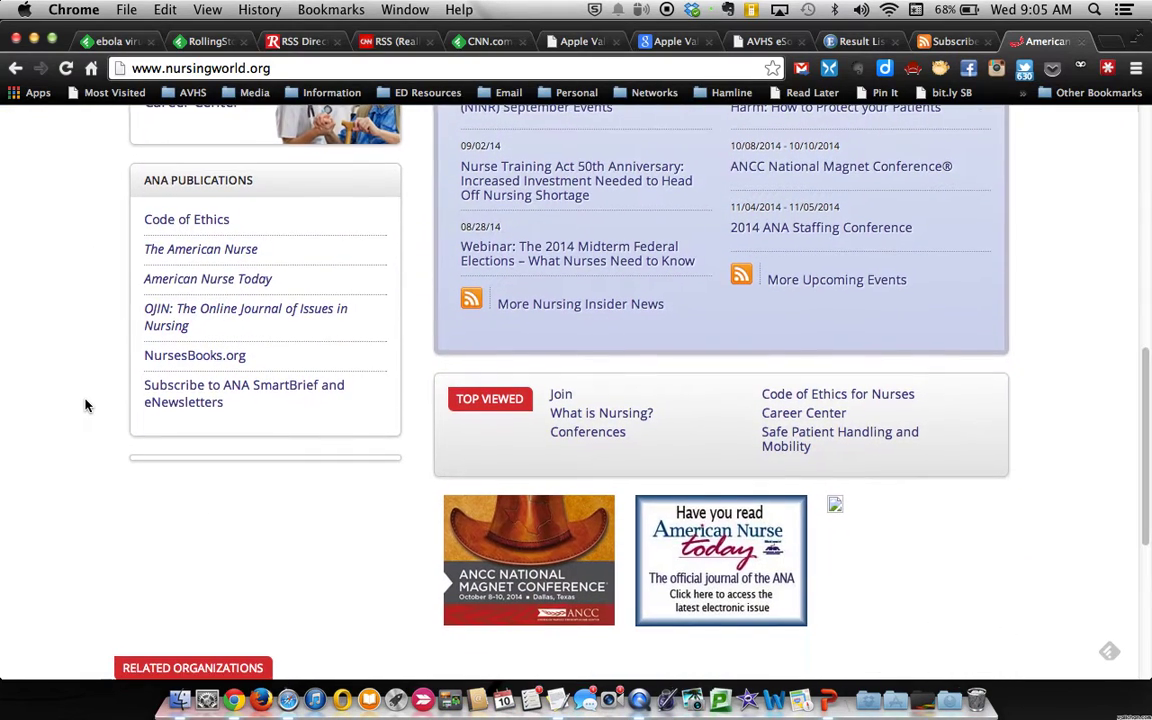
pyautogui.click(511, 309)
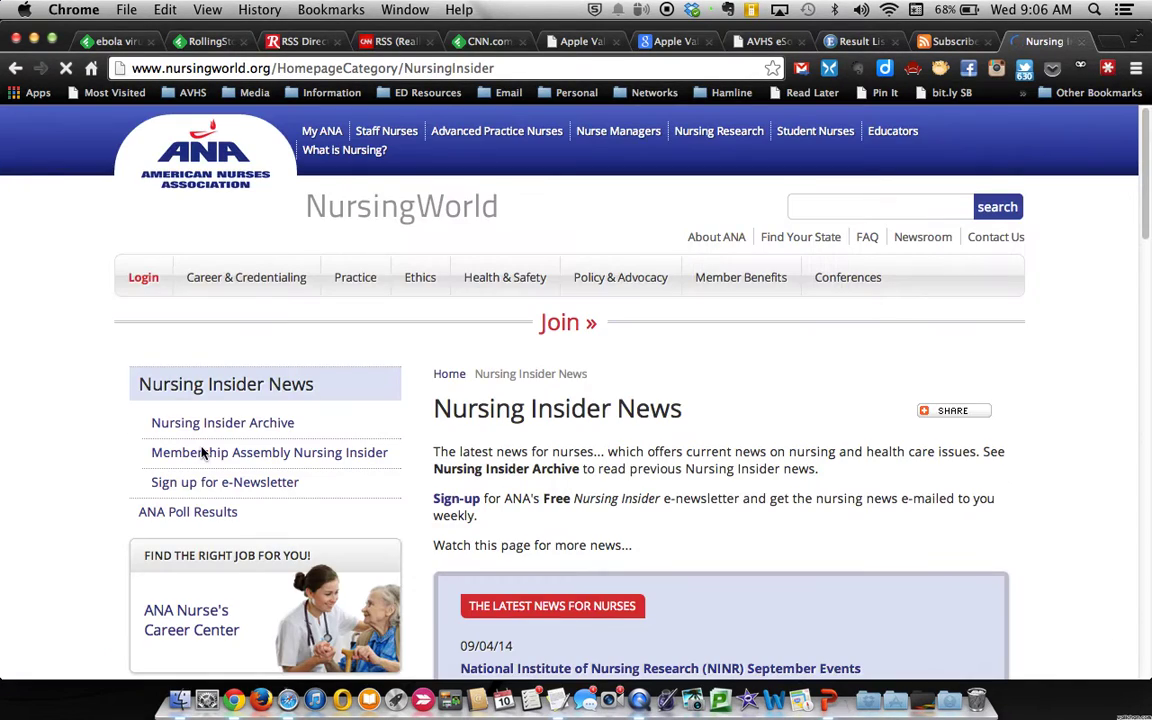
pyautogui.scroll(-4, 69, 398)
pyautogui.scroll(4, 69, 398)
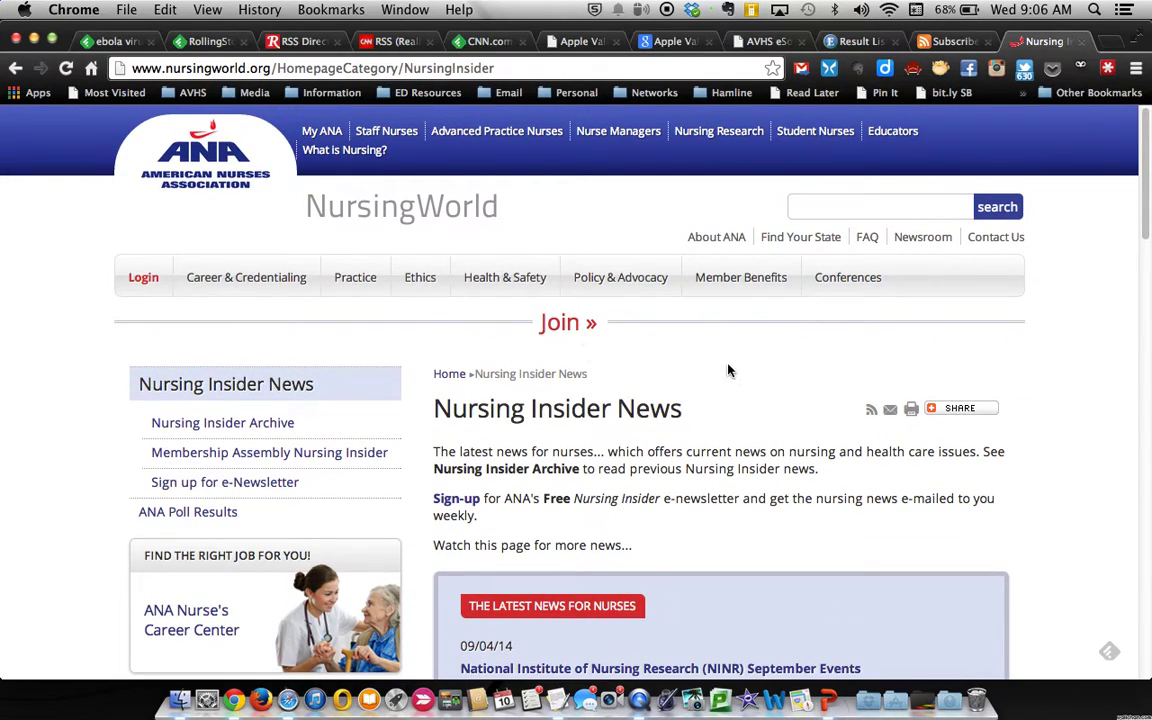
pyautogui.click(871, 409)
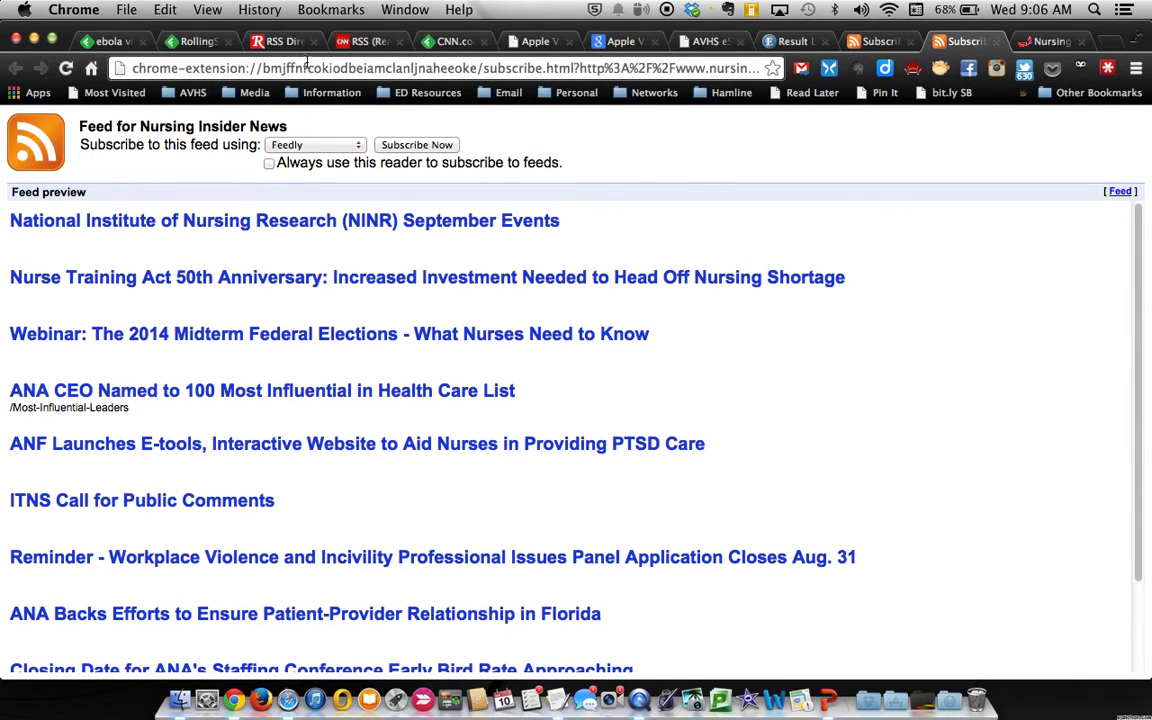
pyautogui.click(873, 42)
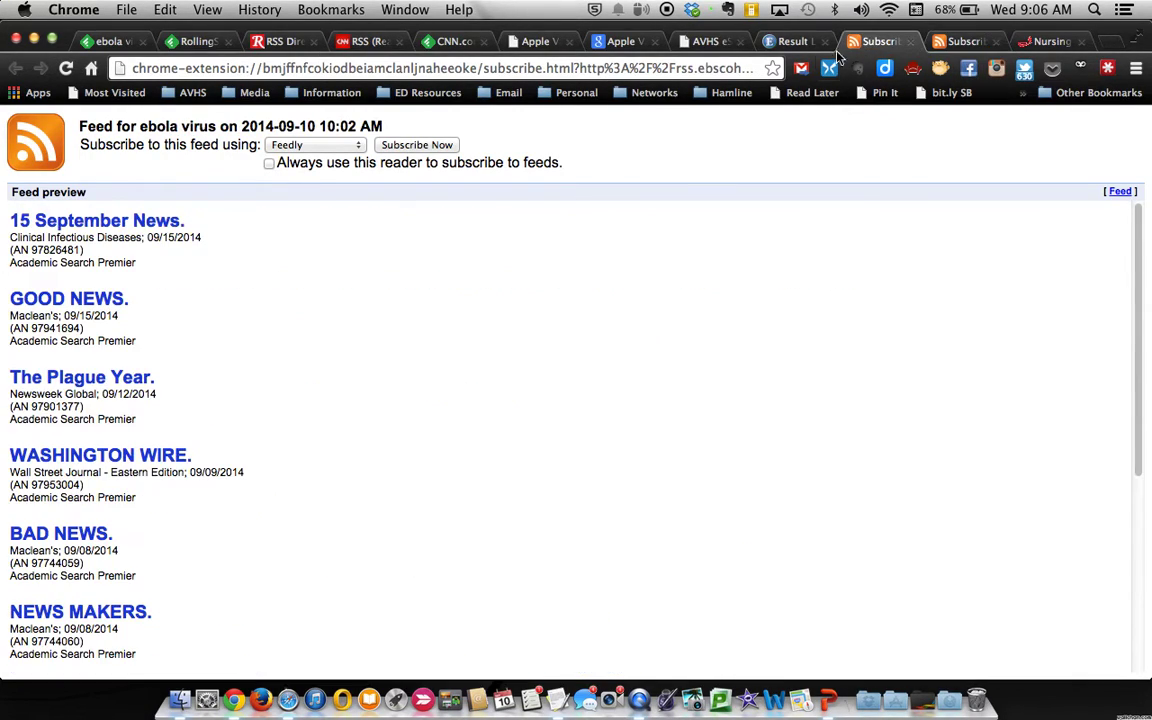
# - Search Google for "nursing organizations" and open the Nurse.org list of nursing organization links
pyautogui.click(204, 66)
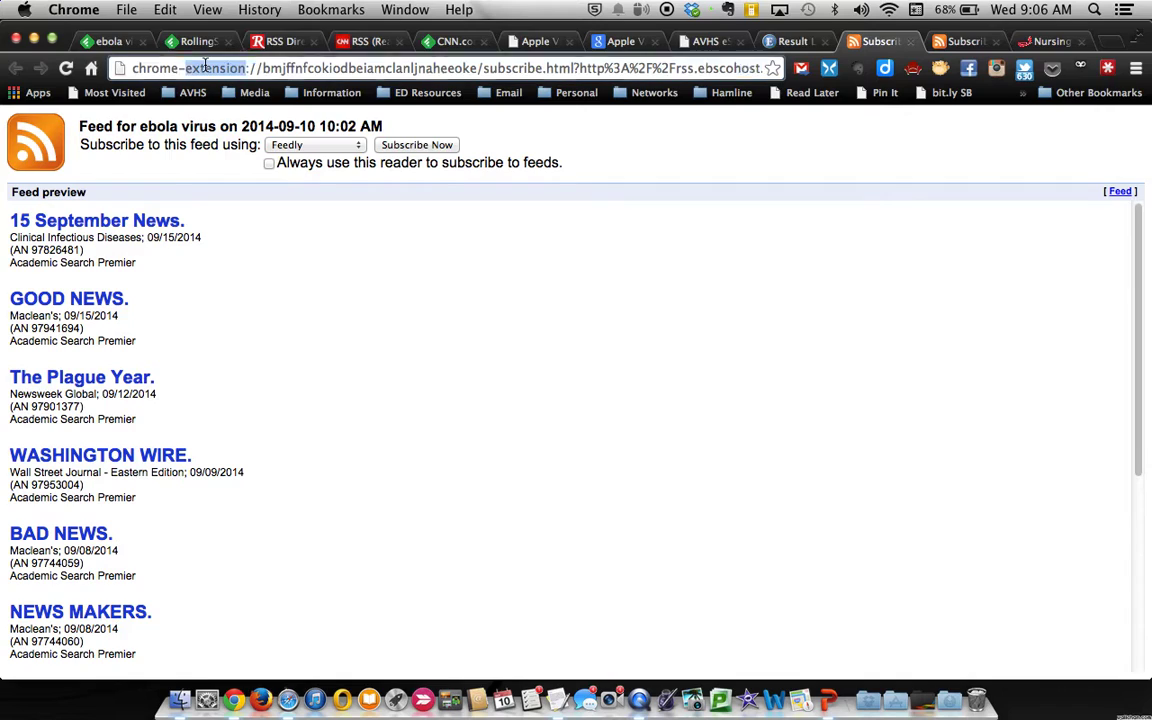
pyautogui.write('google.com/webhp?sourceid=chrome-instant&ion=1&espv=2&es_th=1&ie=UTF-8')
pyautogui.press('Return')
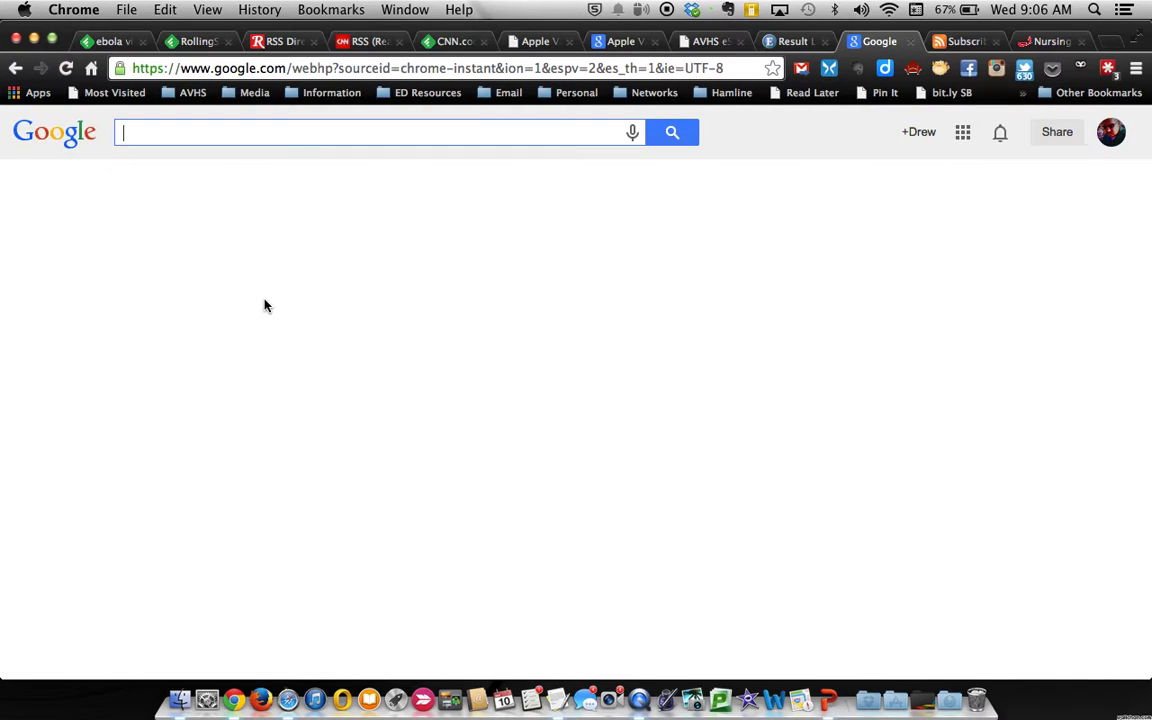
pyautogui.write('nurs')
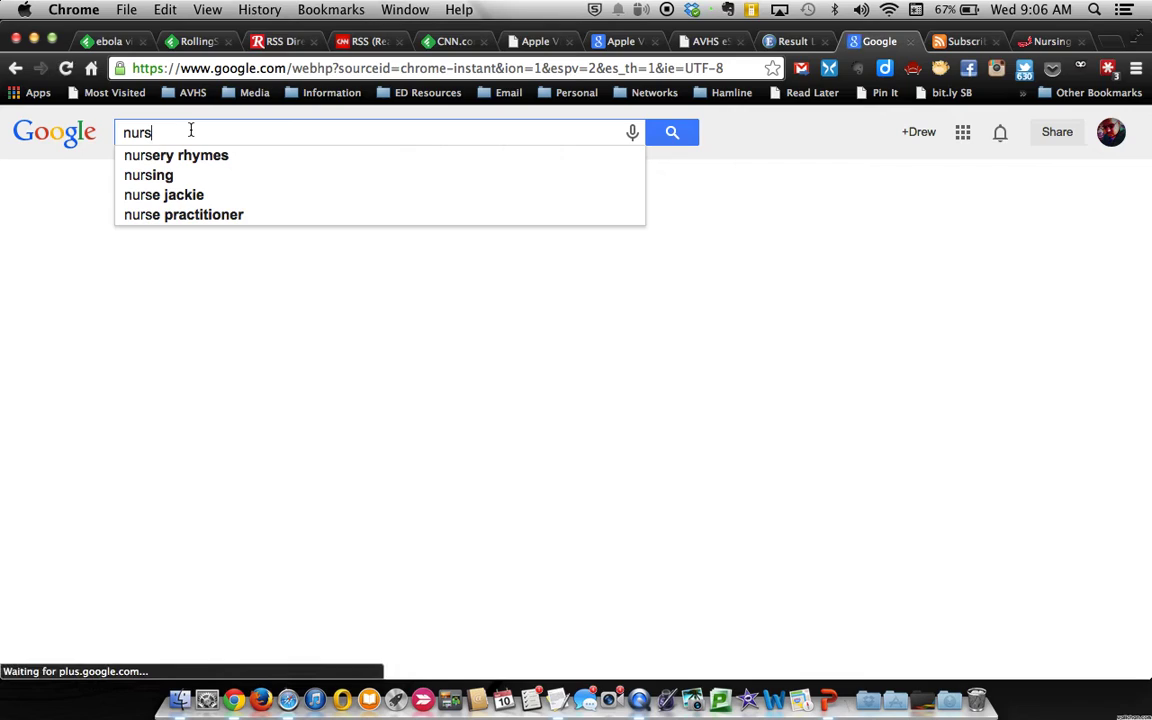
pyautogui.write('ing organiz')
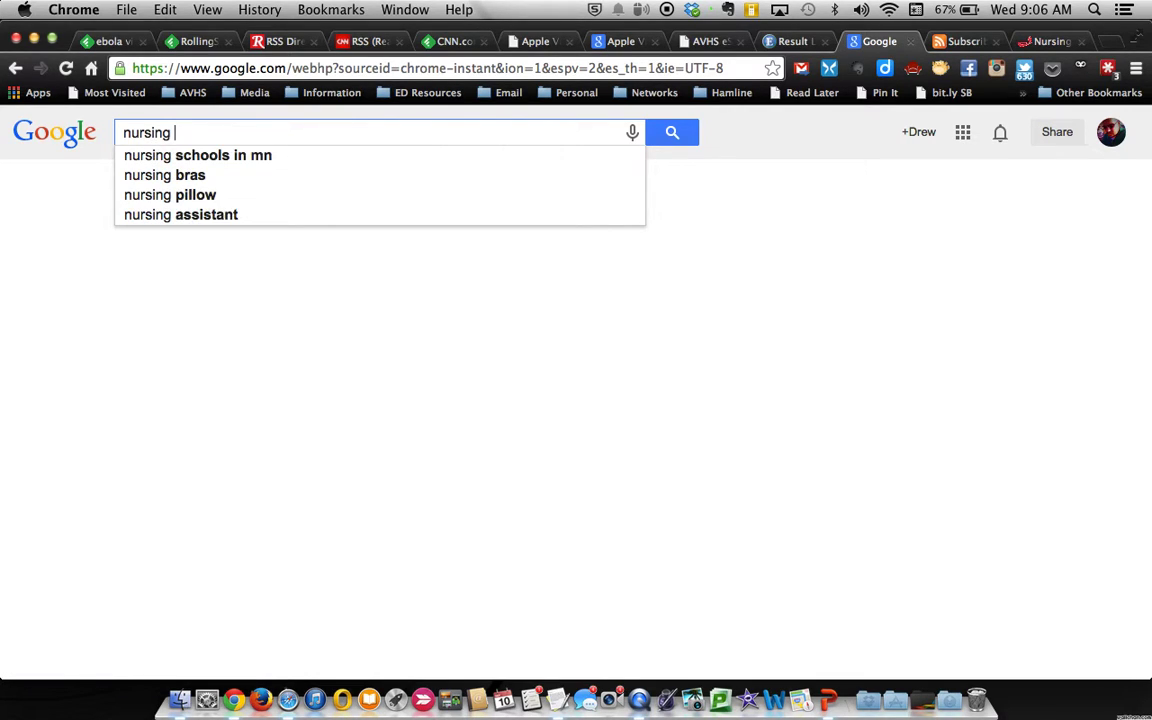
pyautogui.write('ation')
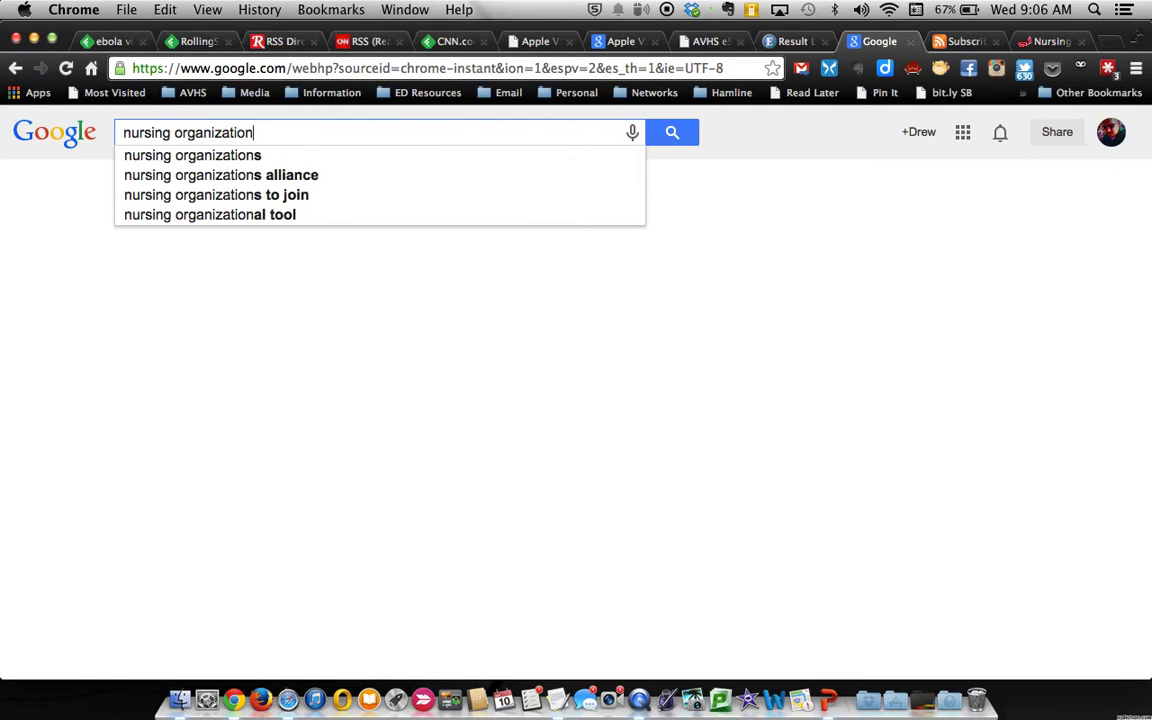
pyautogui.press('Return')
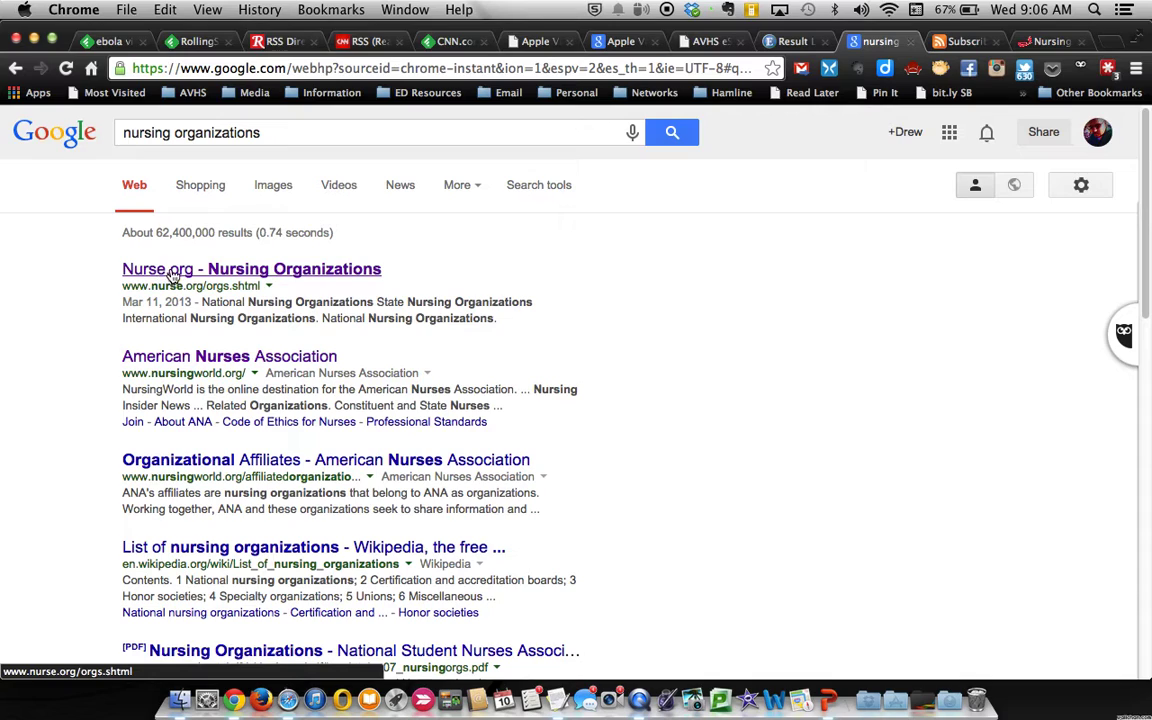
pyautogui.click(173, 270)
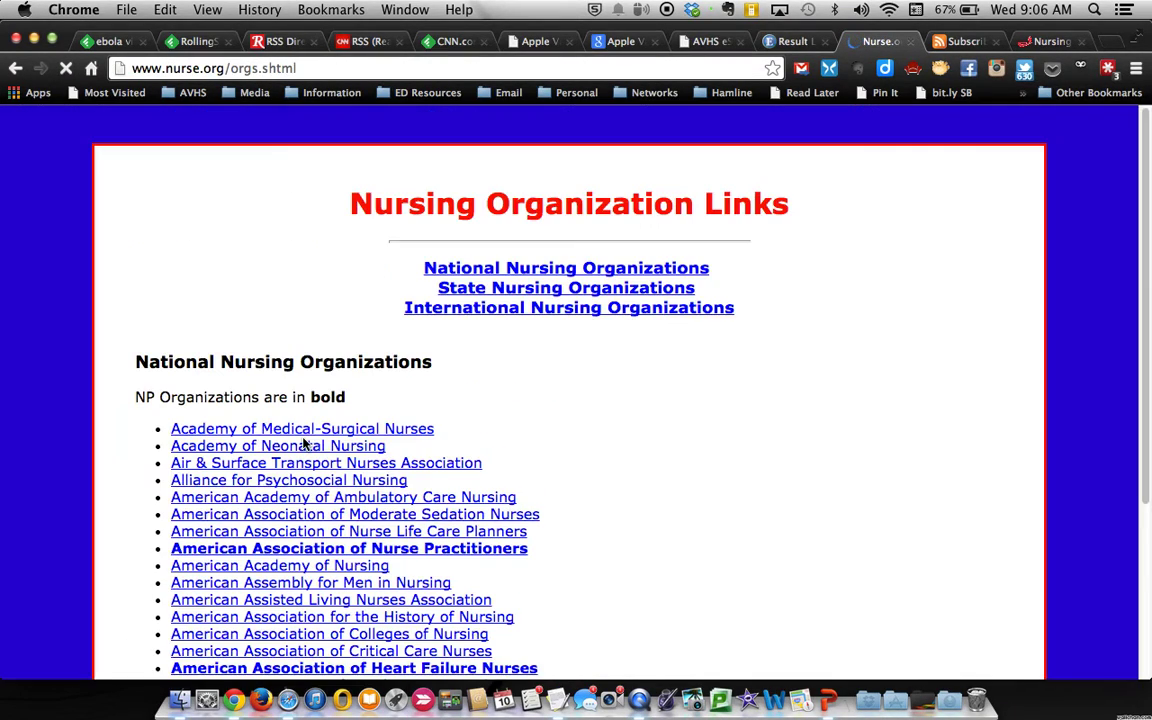
# - Find the International Association for Human Caring among the international organizations on Nurse.org and open its website
pyautogui.scroll(-6, 366, 447)
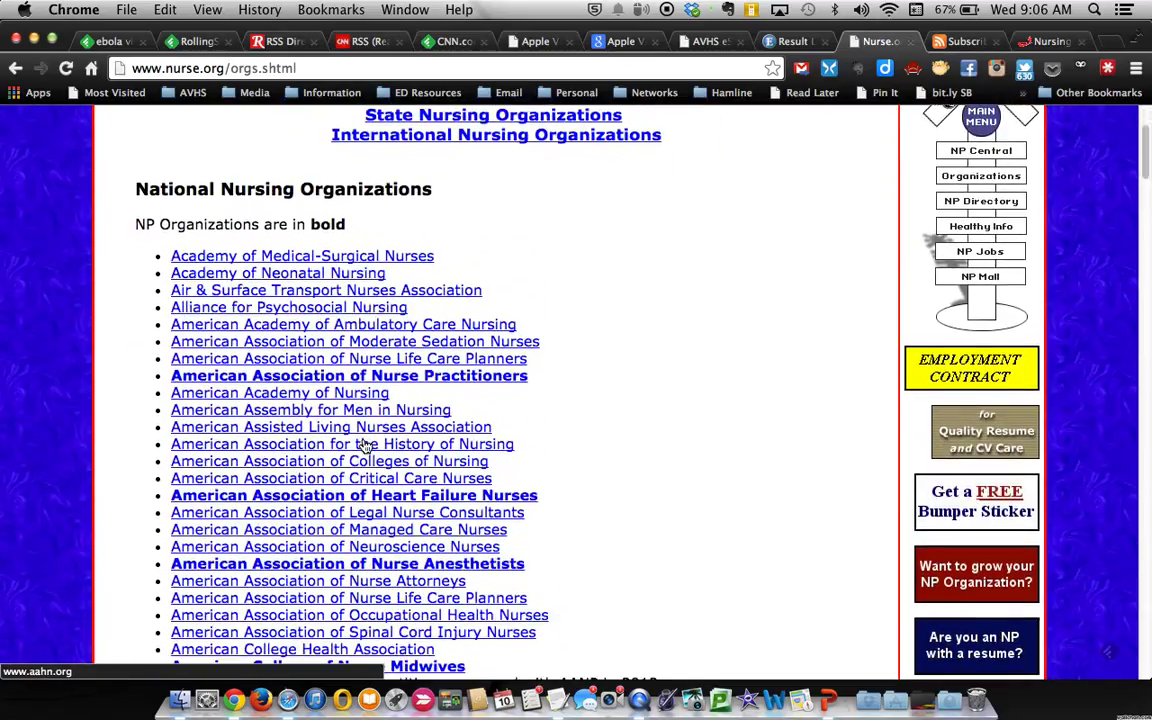
pyautogui.scroll(-20, 366, 447)
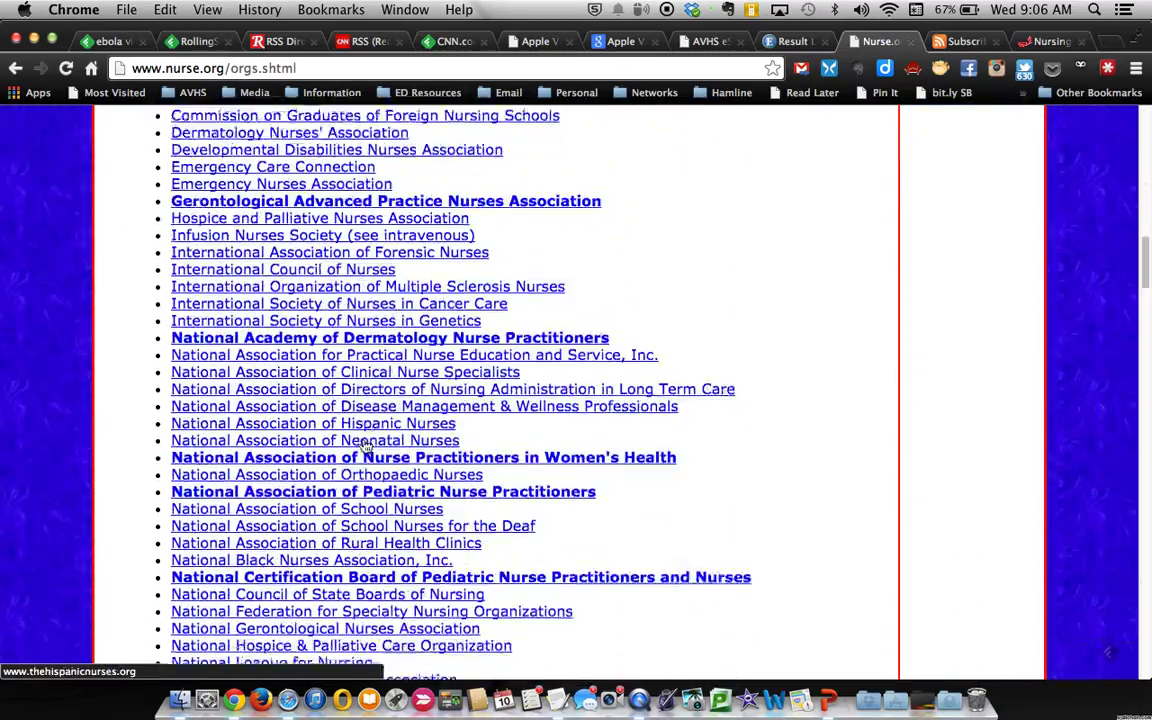
pyautogui.scroll(-20, 366, 447)
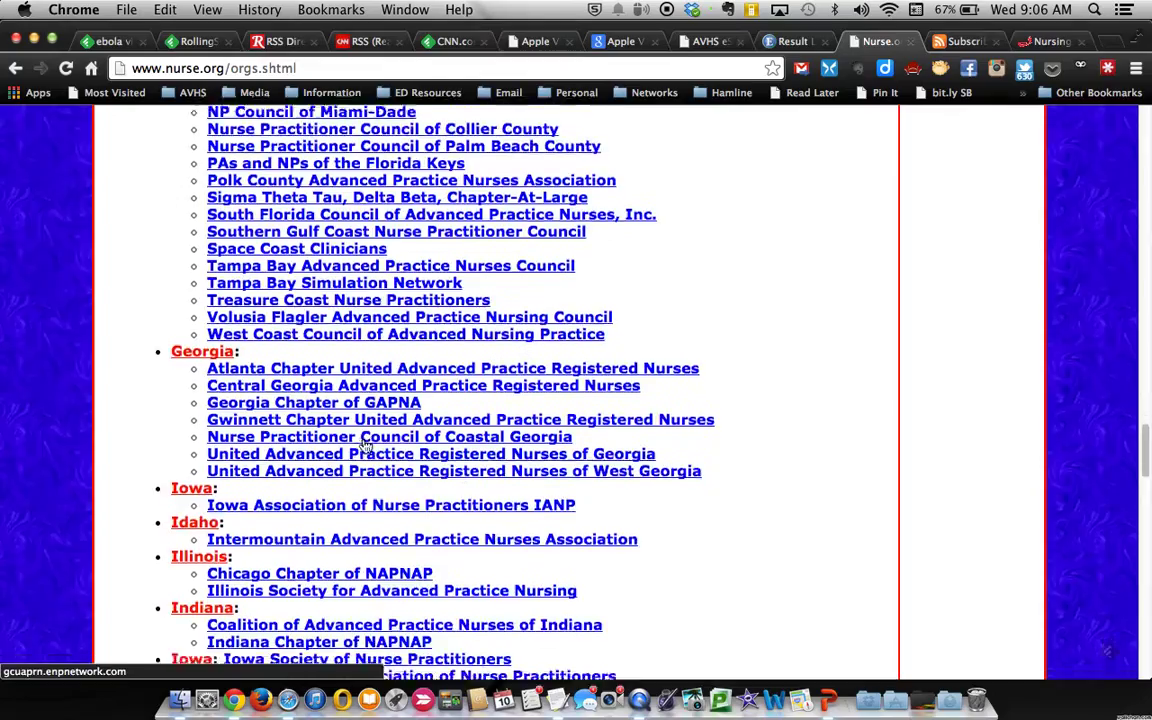
pyautogui.scroll(-20, 366, 447)
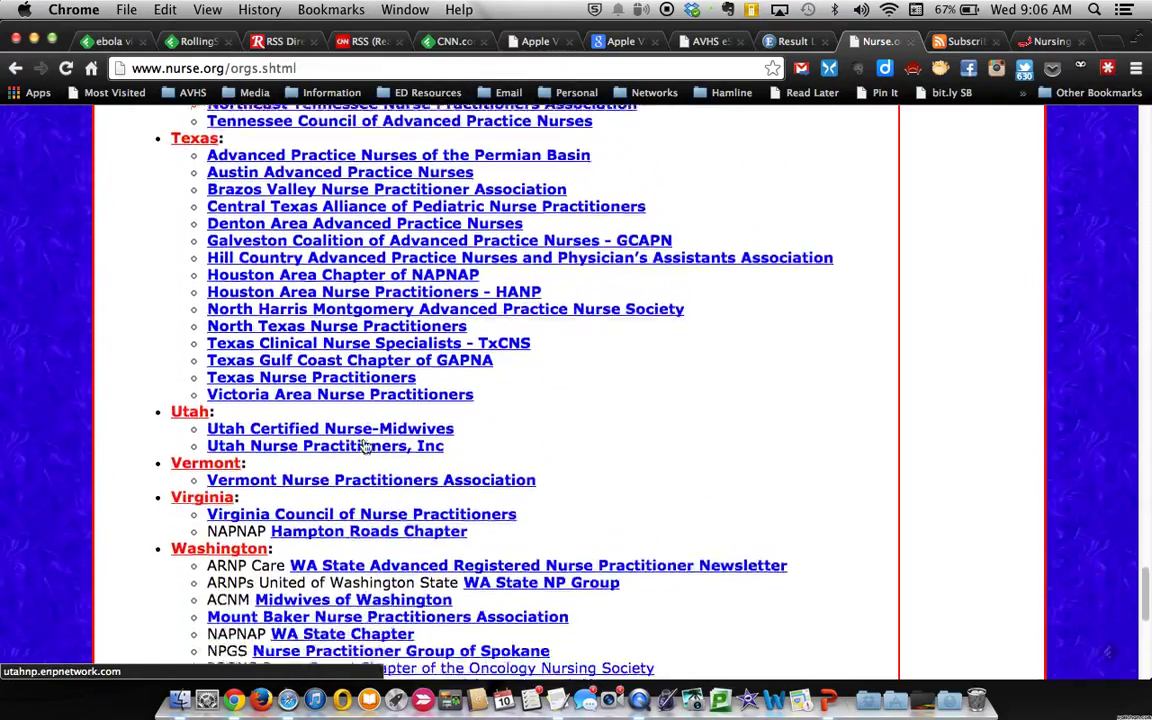
pyautogui.scroll(-8, 365, 442)
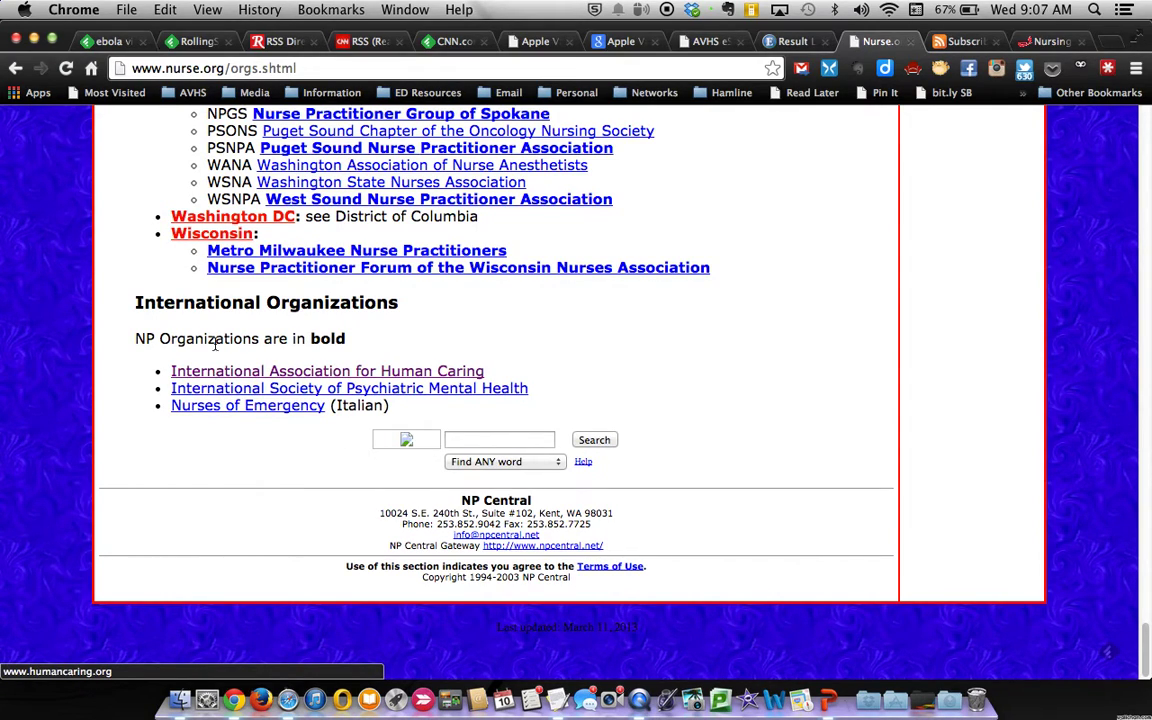
pyautogui.click(108, 40)
pyautogui.scroll(5, 75, 140)
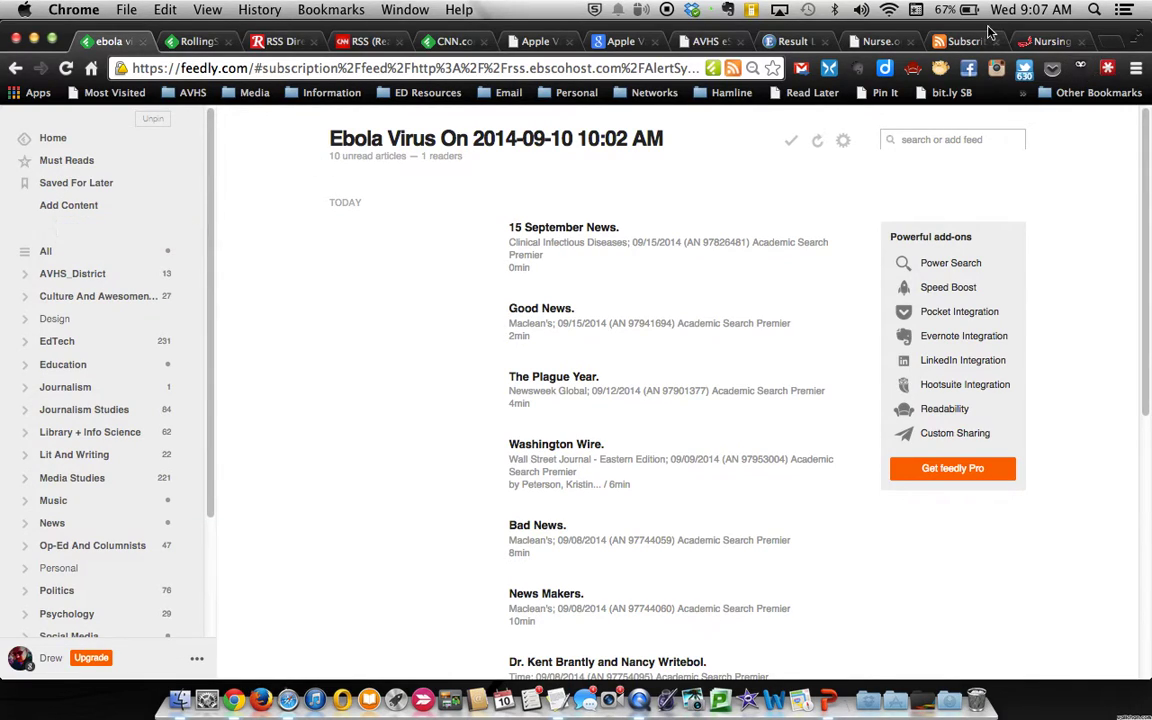
pyautogui.click(1040, 41)
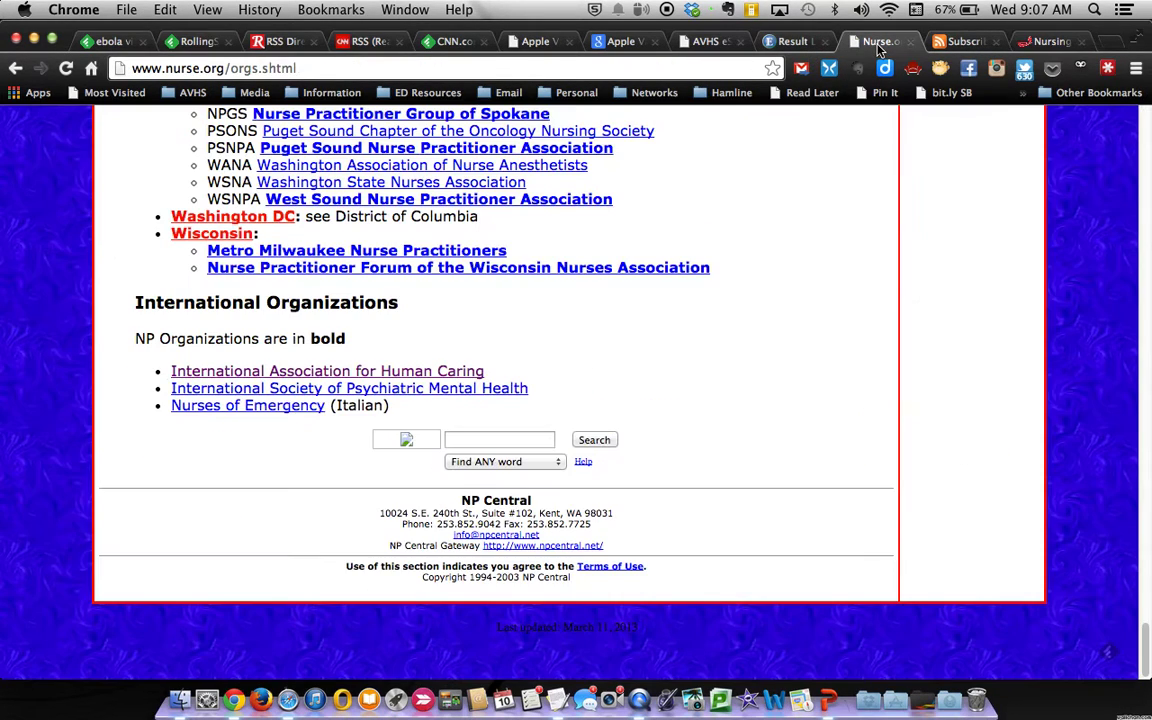
pyautogui.click(870, 41)
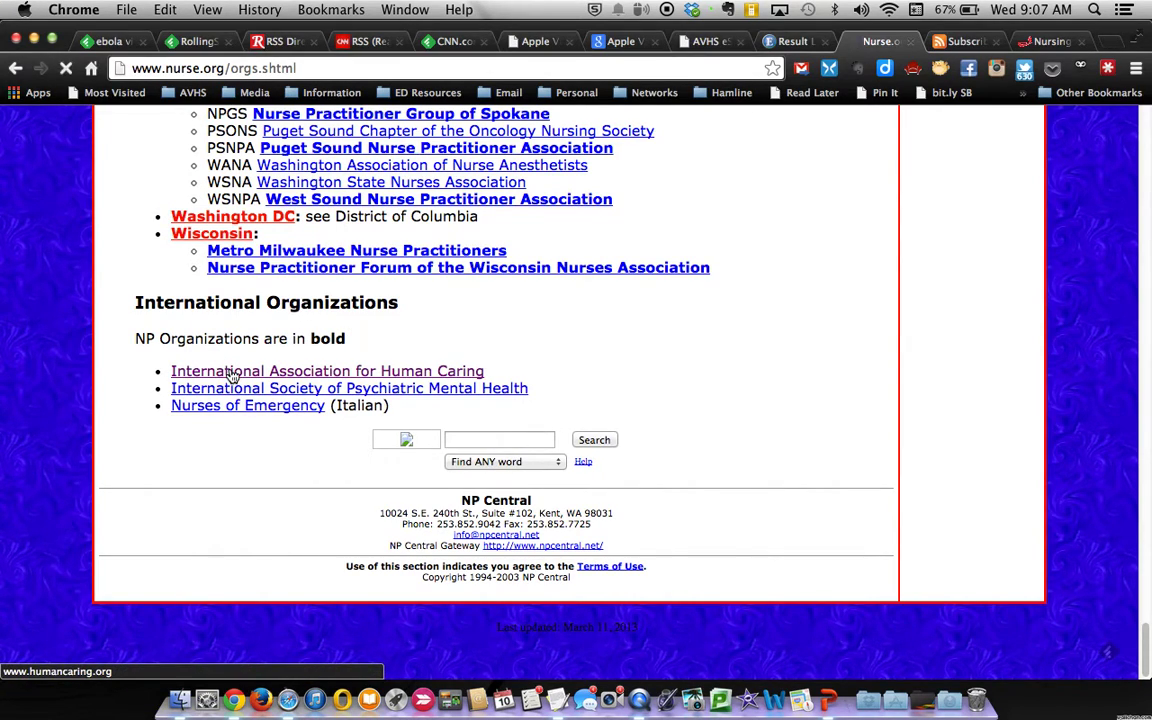
pyautogui.click(231, 375)
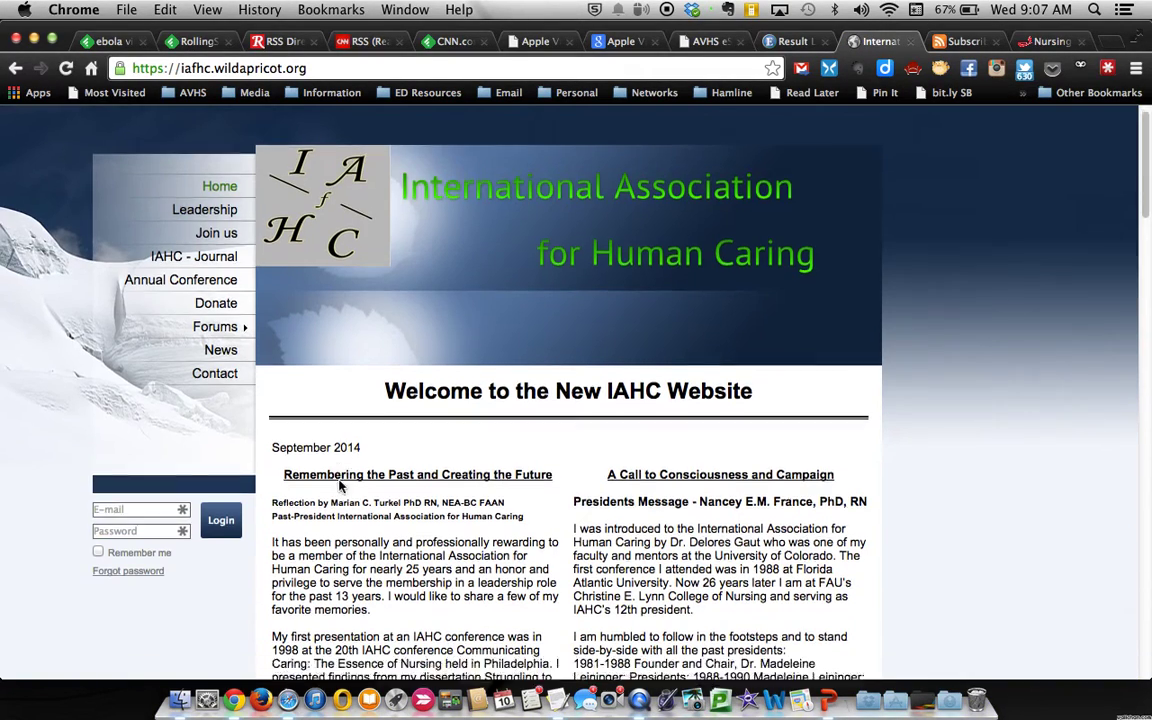
# - Open the News page of the International Association for Human Caring site and open its RSS feed
pyautogui.scroll(-20, 340, 485)
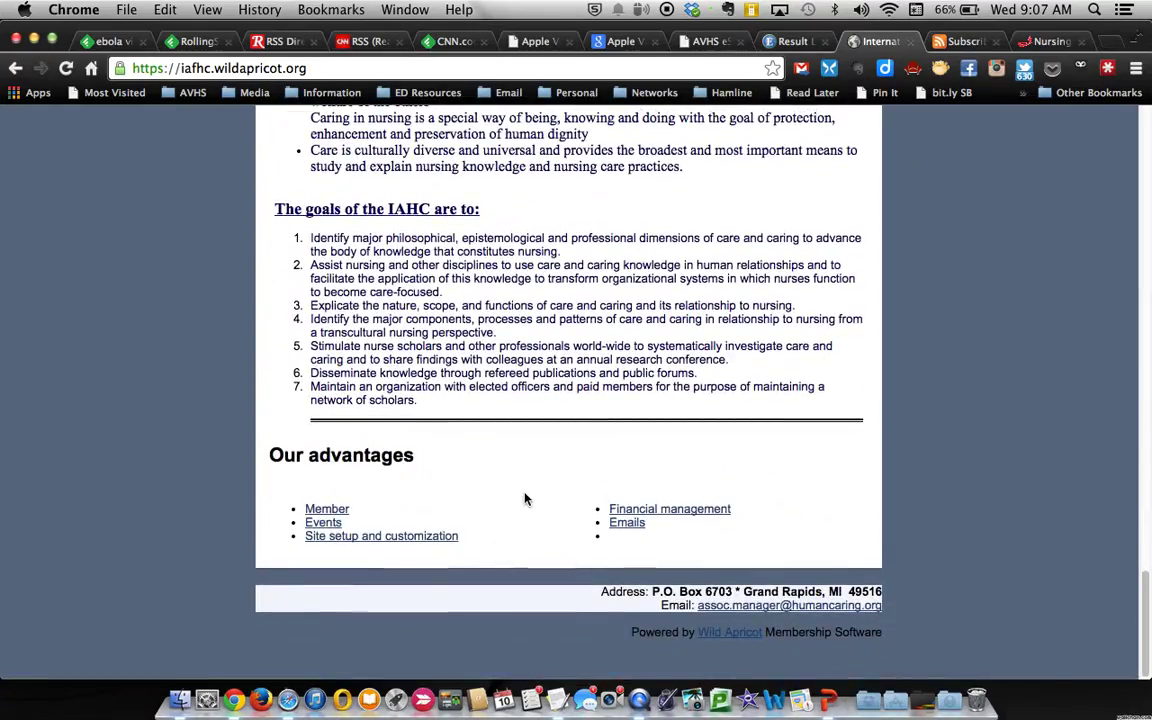
pyautogui.scroll(20, 506, 483)
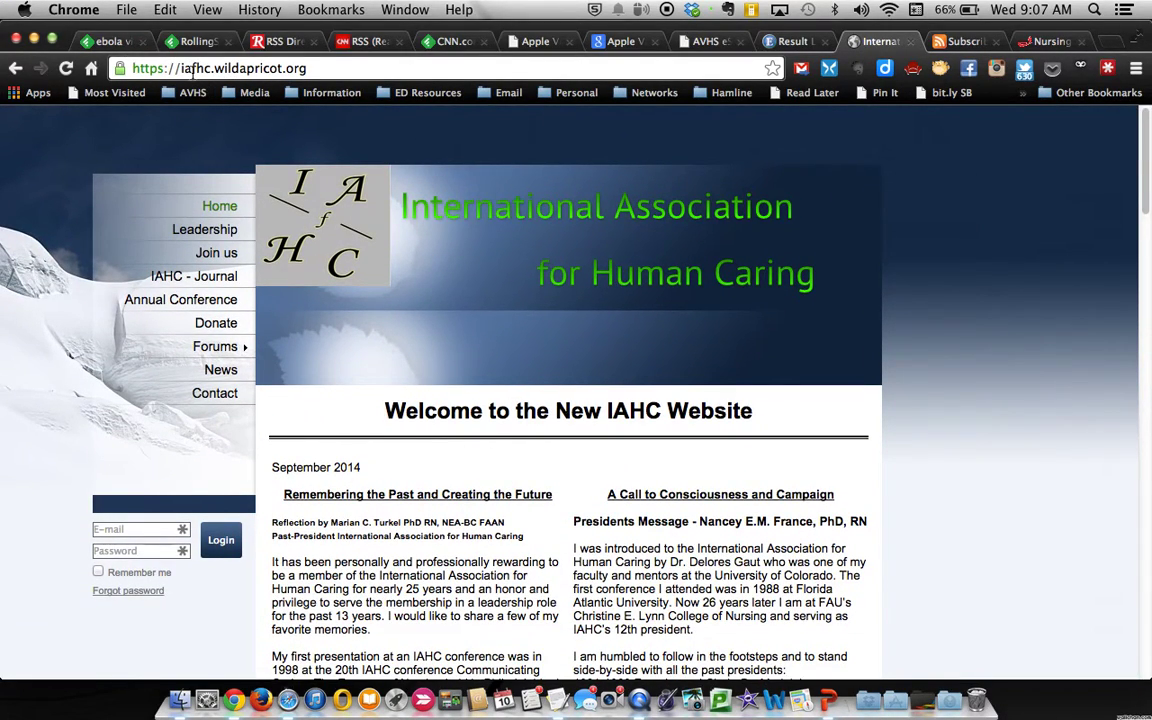
pyautogui.click(216, 372)
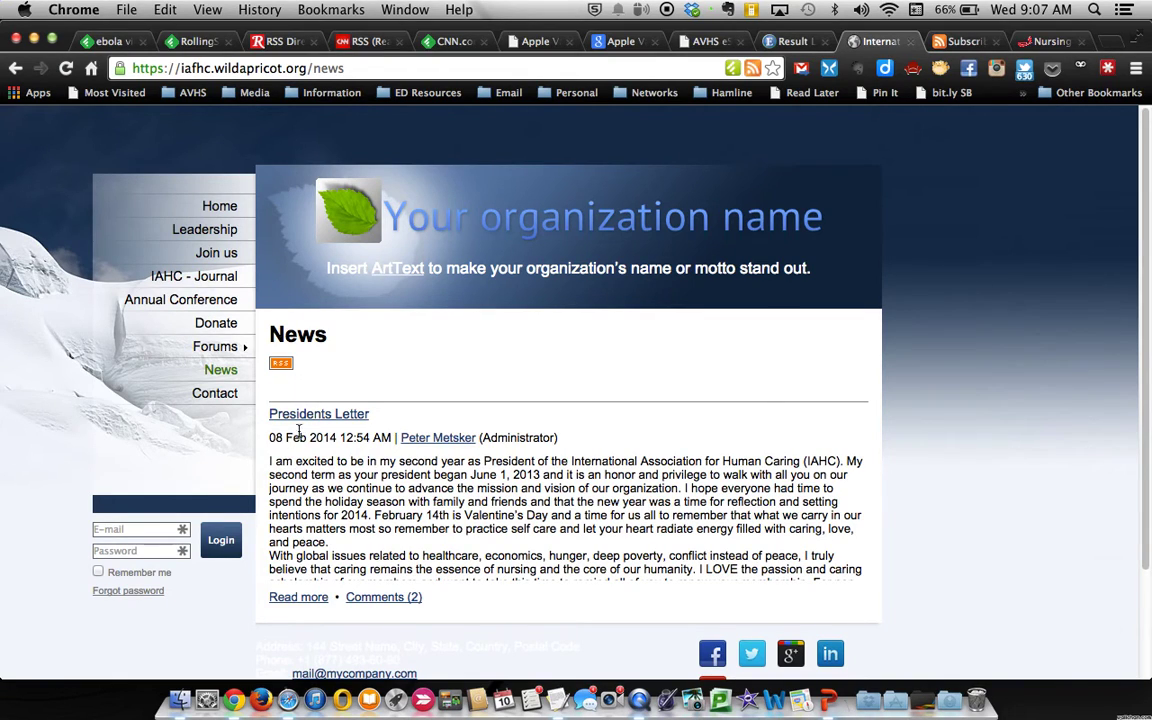
pyautogui.click(282, 365)
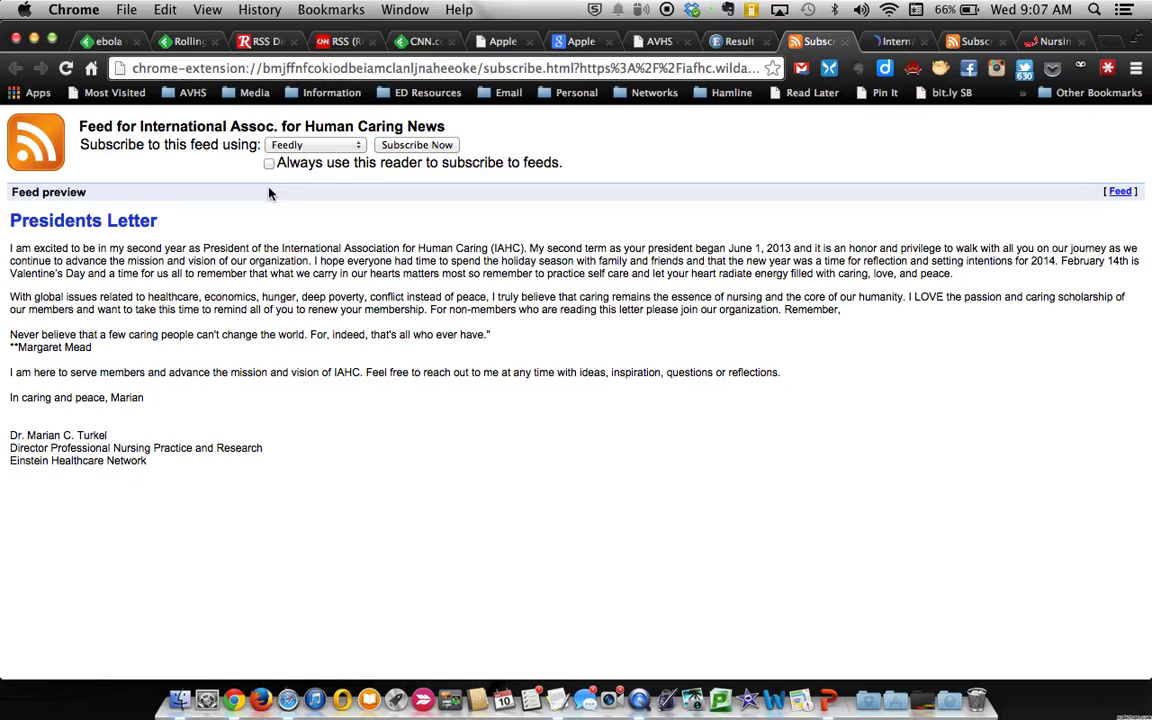
# - View the reader options for subscribing to the Human Caring news feed and return to the ebola virus feed in Feedly
pyautogui.click(302, 147)
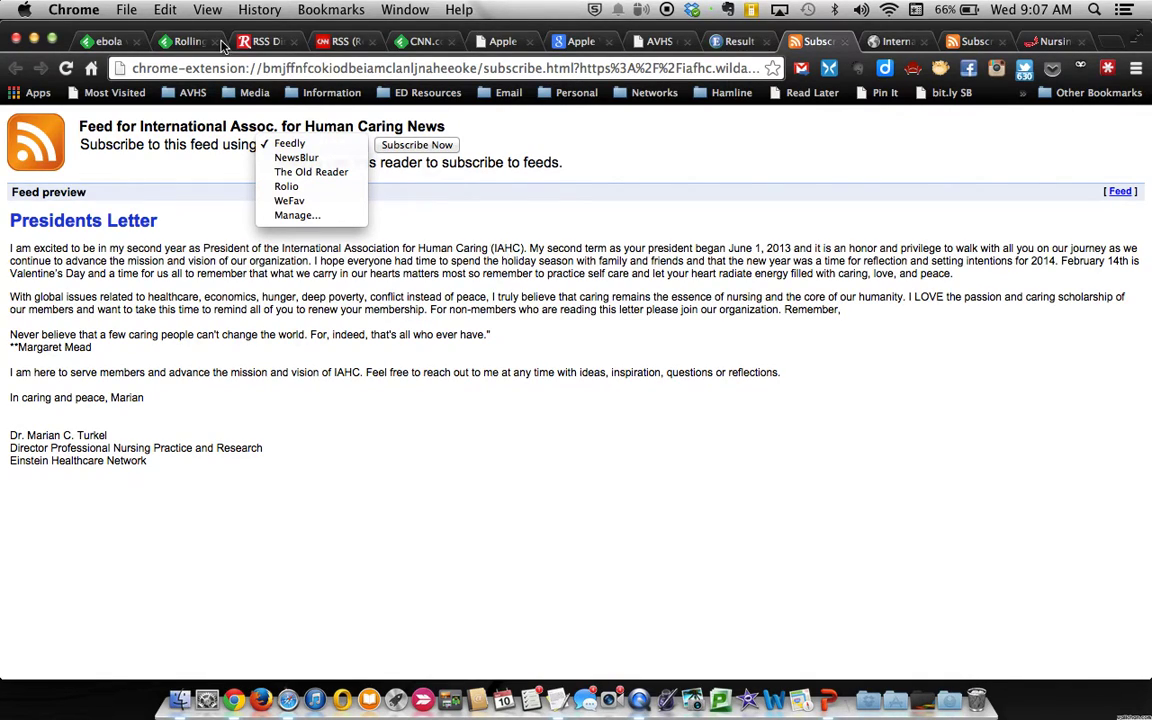
pyautogui.click(107, 40)
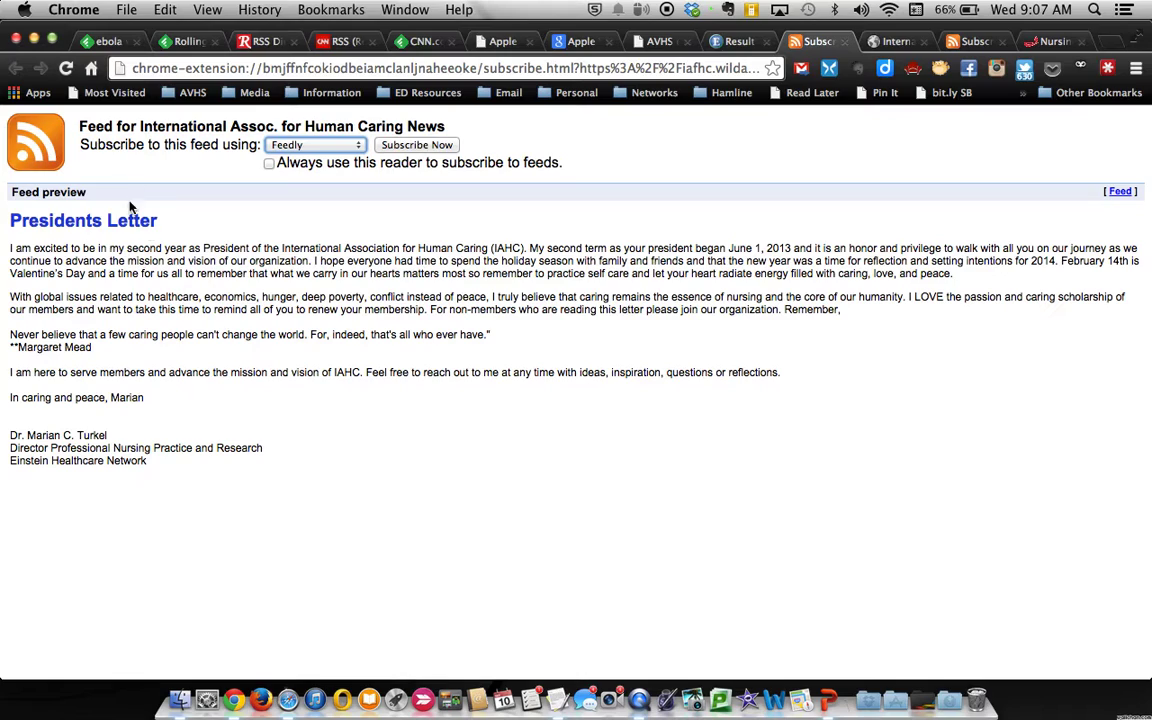
pyautogui.click(100, 41)
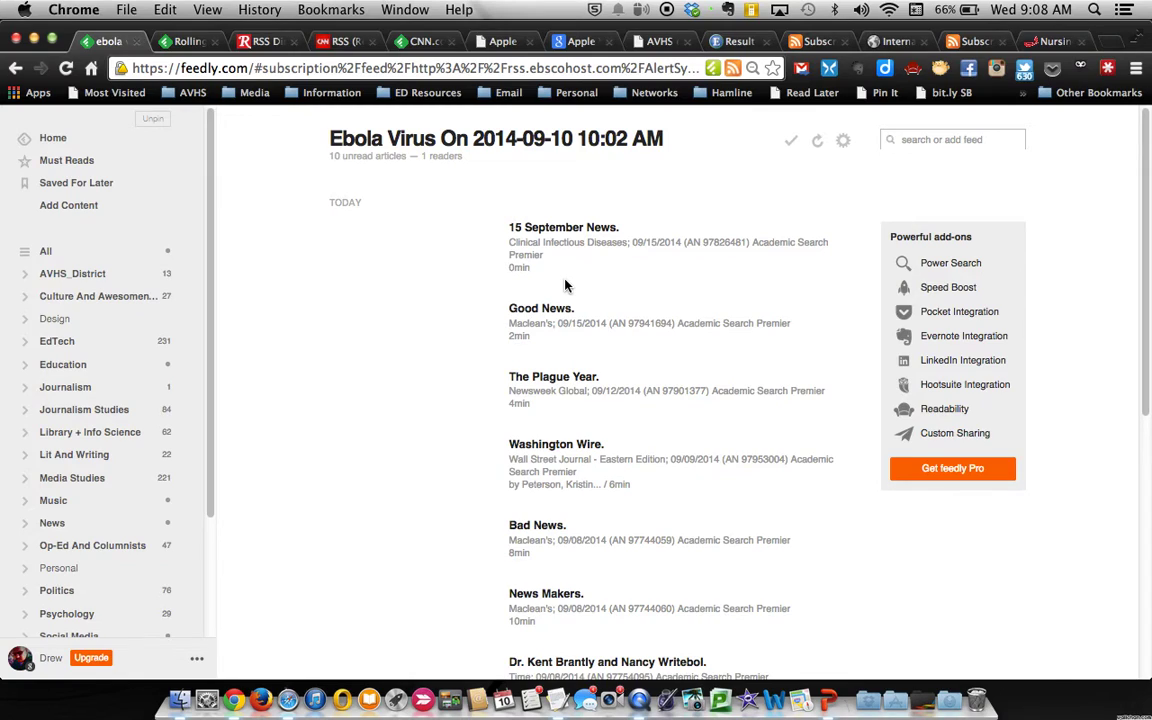
# - Switch to Safari, search Google for "feedly" and open the Feedly website
pyautogui.press('super+Tab')
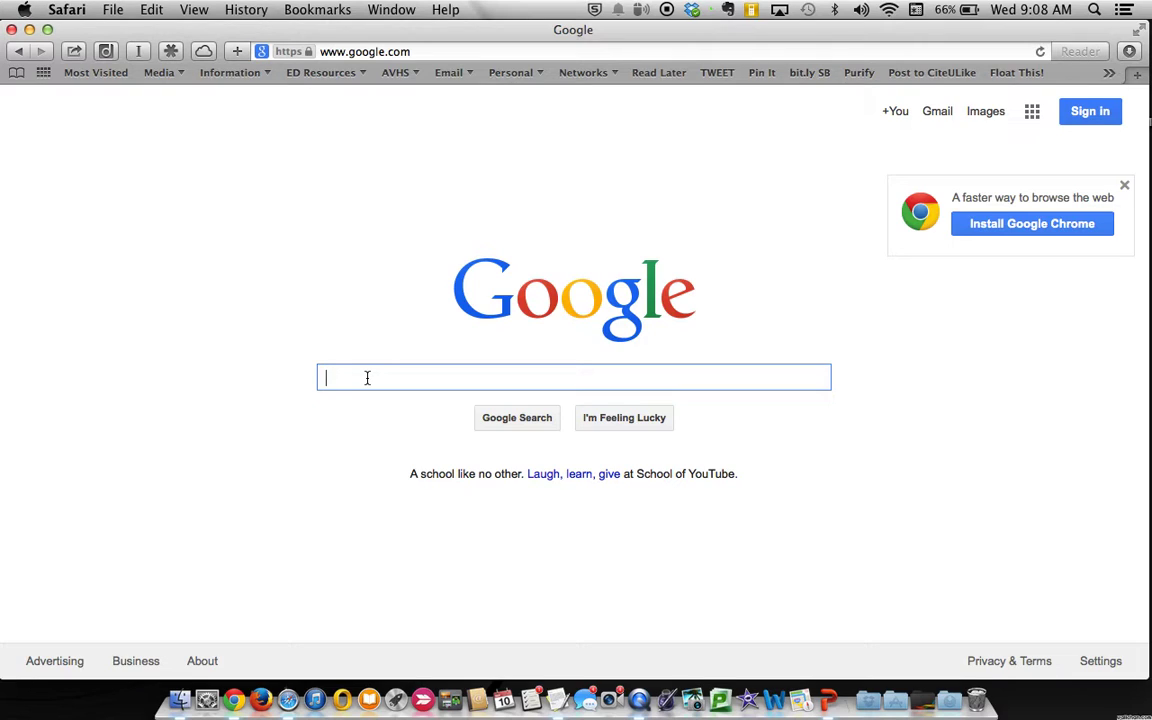
pyautogui.write('feedly')
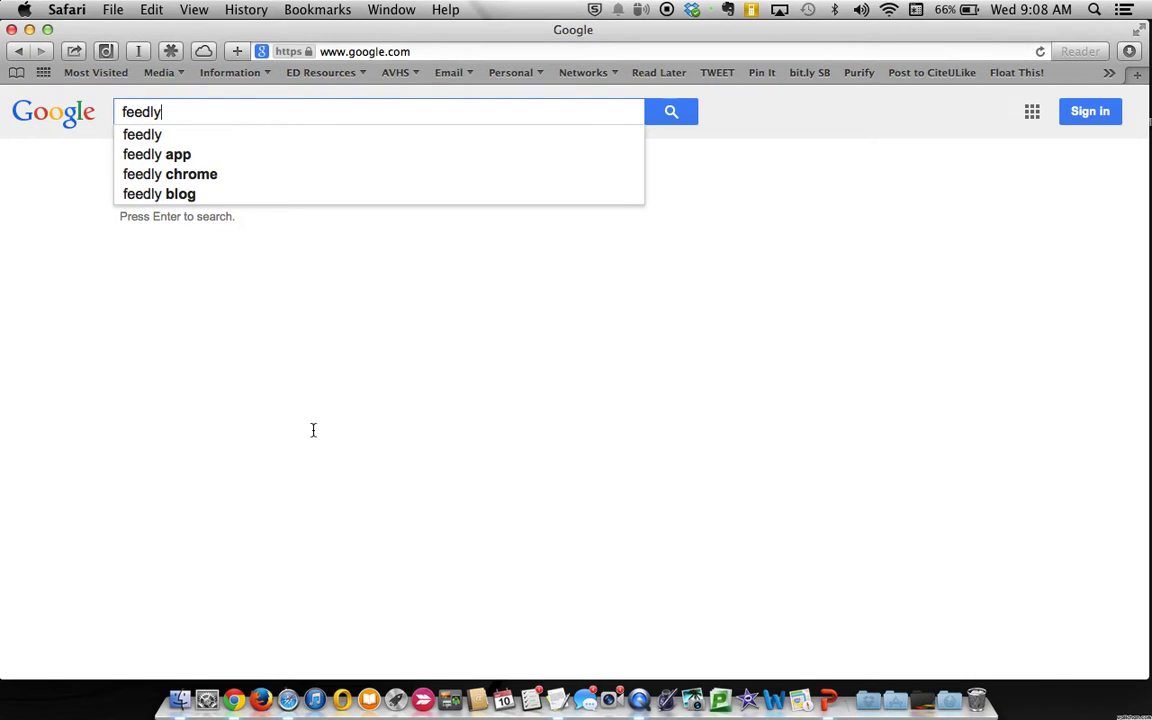
pyautogui.press('Return')
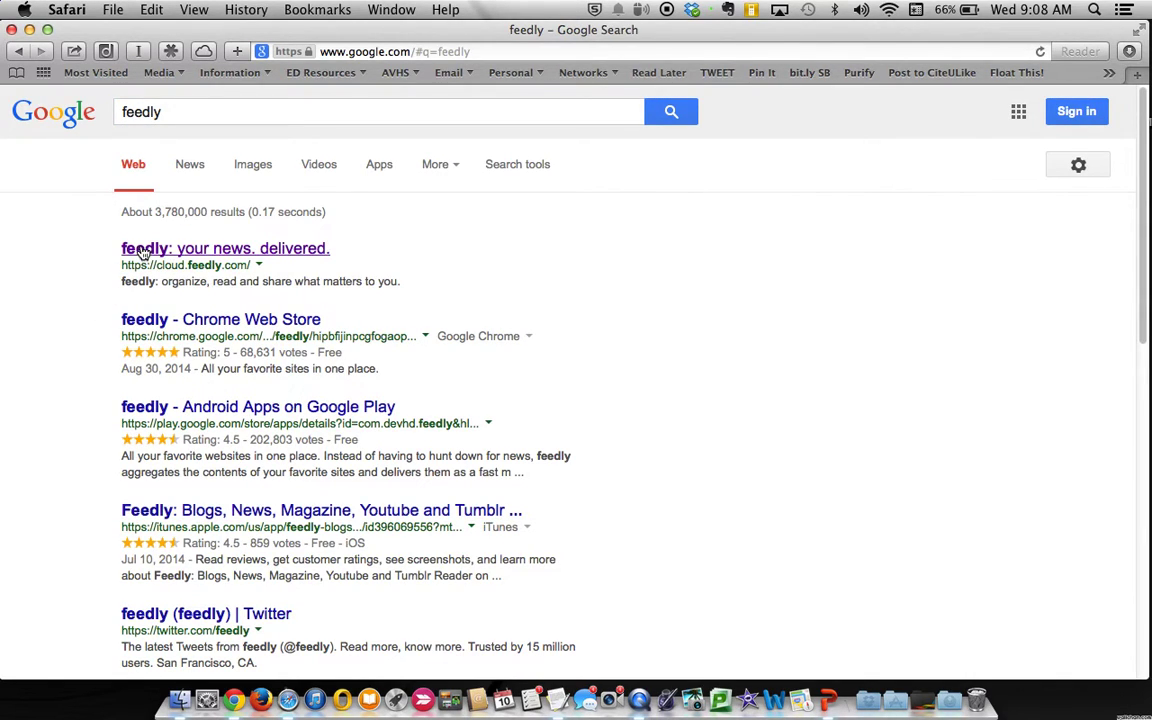
pyautogui.click(197, 256)
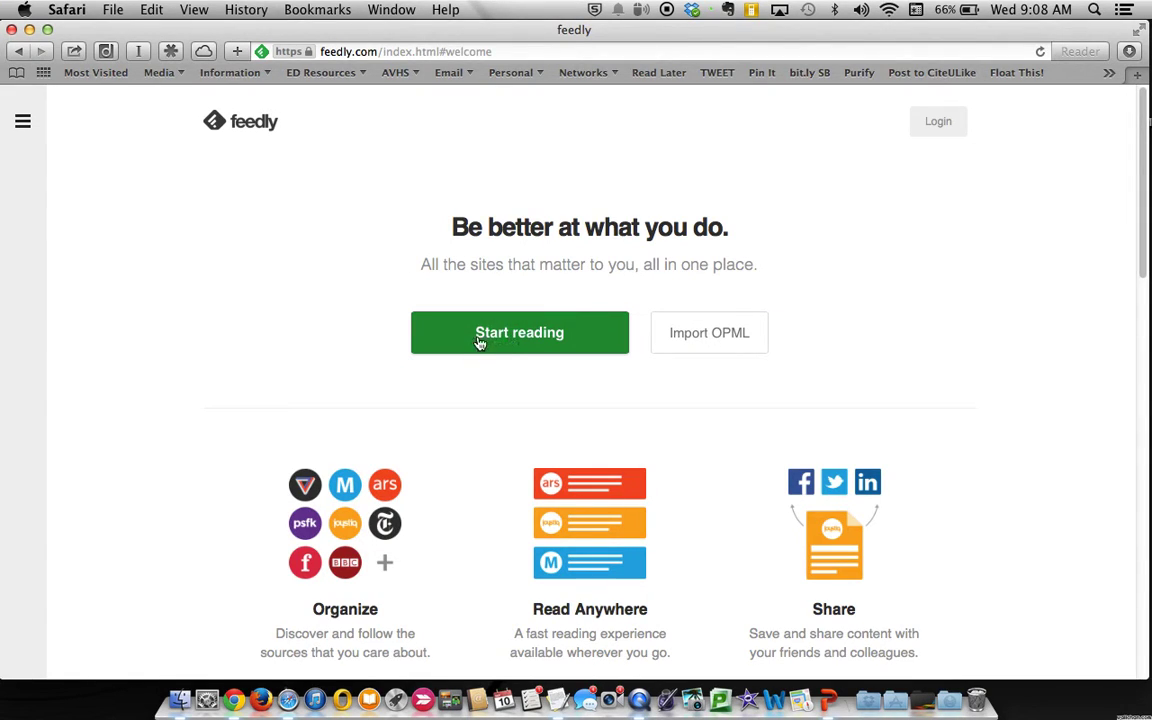
# - Look over the Feedly welcome page, start reading and explore the Tech topic
pyautogui.scroll(-3, 489, 483)
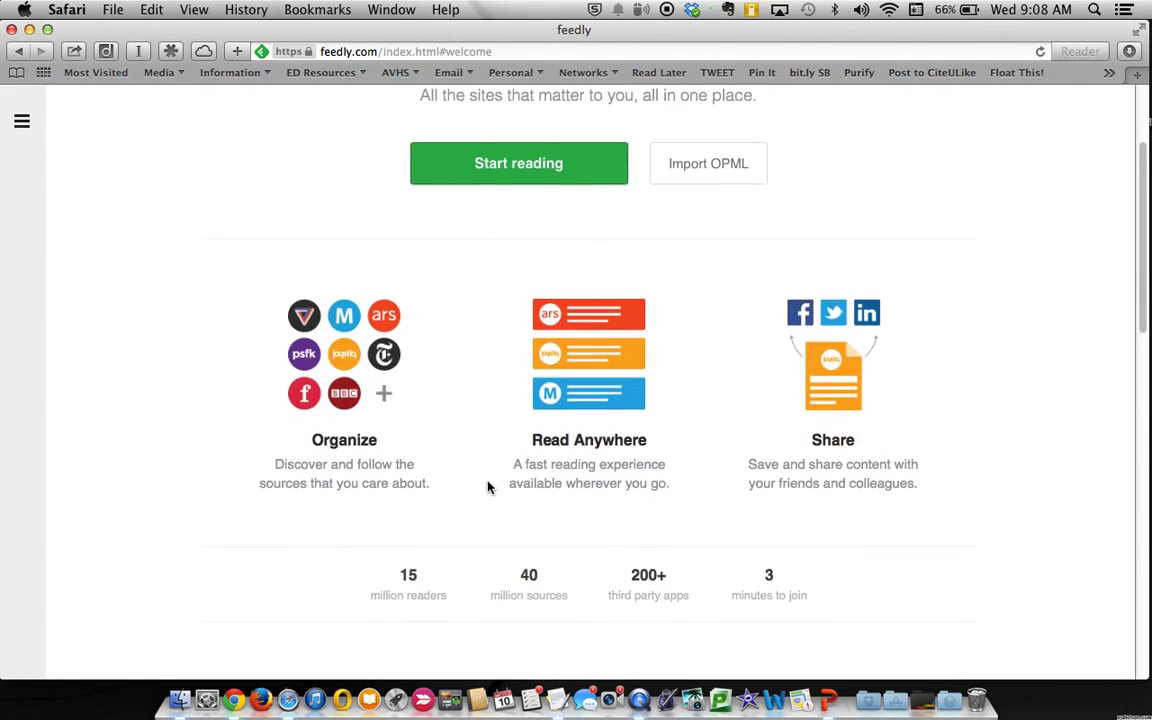
pyautogui.scroll(3, 489, 483)
pyautogui.click(504, 340)
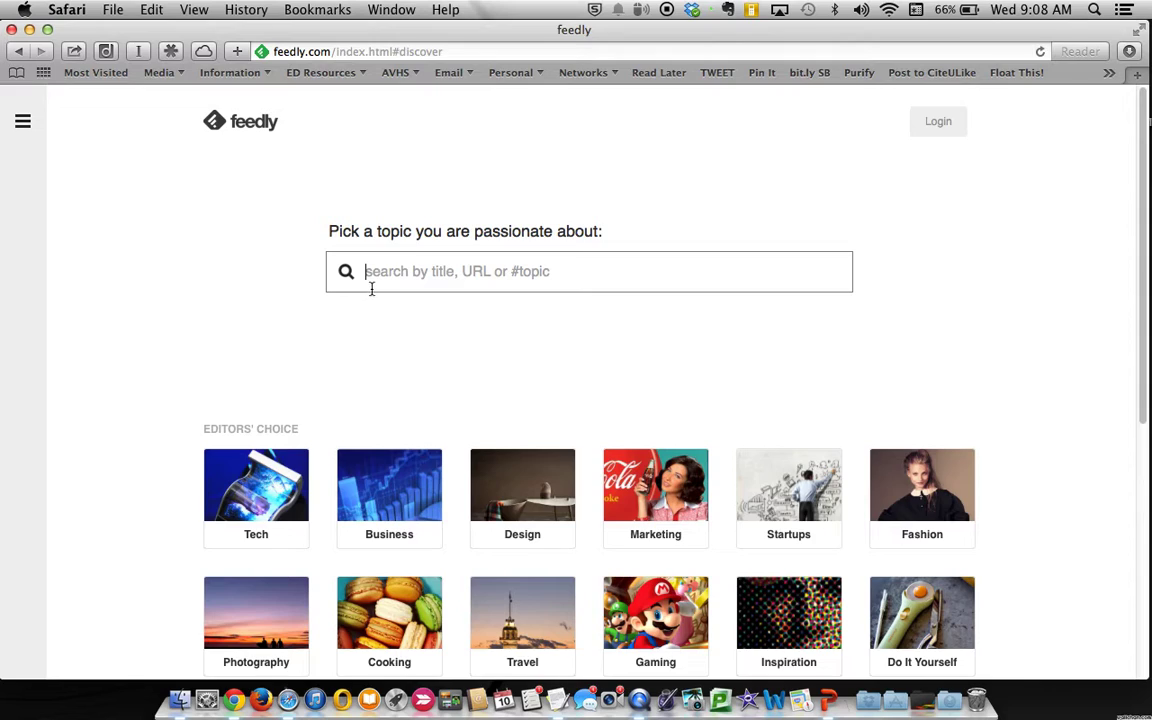
pyautogui.click(215, 518)
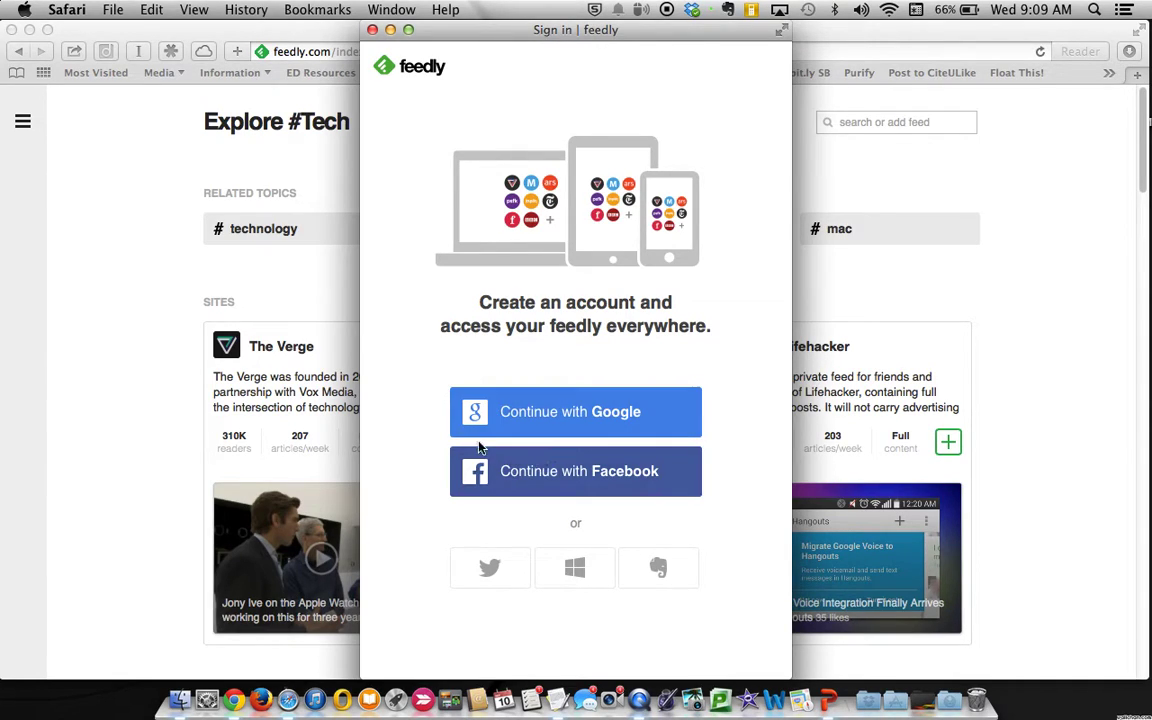
# - Continue the Feedly account creation with Google, choosing the District 196 school account and logging in to it
pyautogui.scroll(-1, 565, 581)
pyautogui.scroll(1, 563, 584)
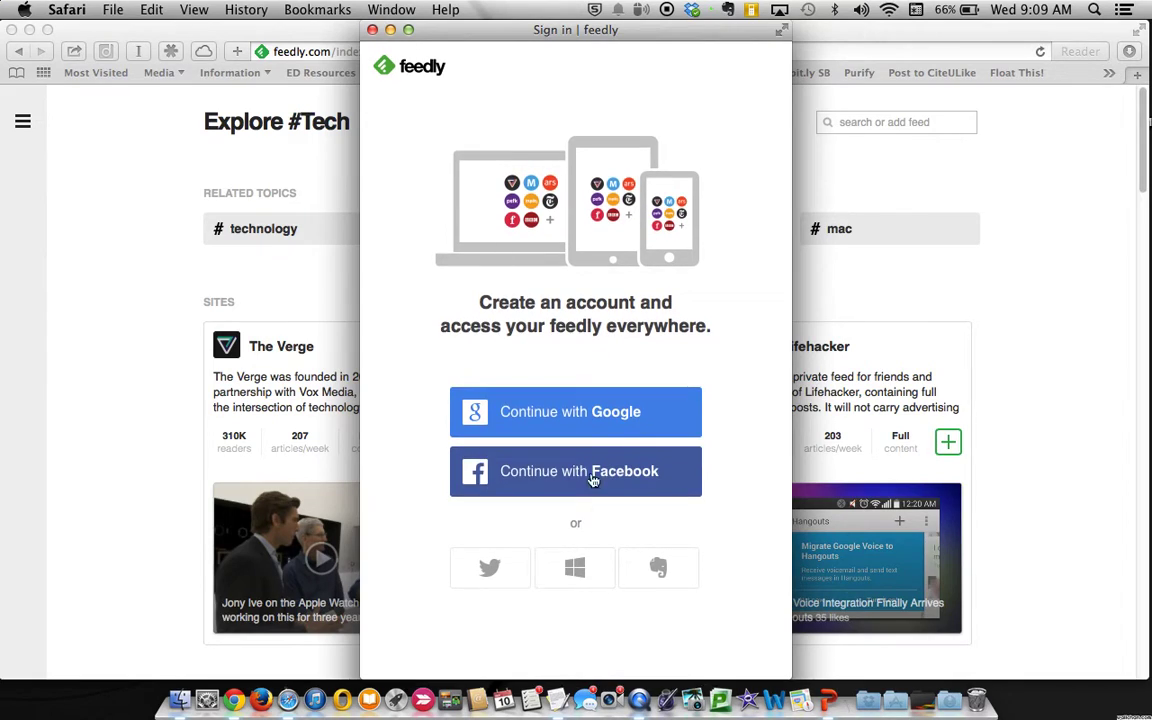
pyautogui.click(527, 418)
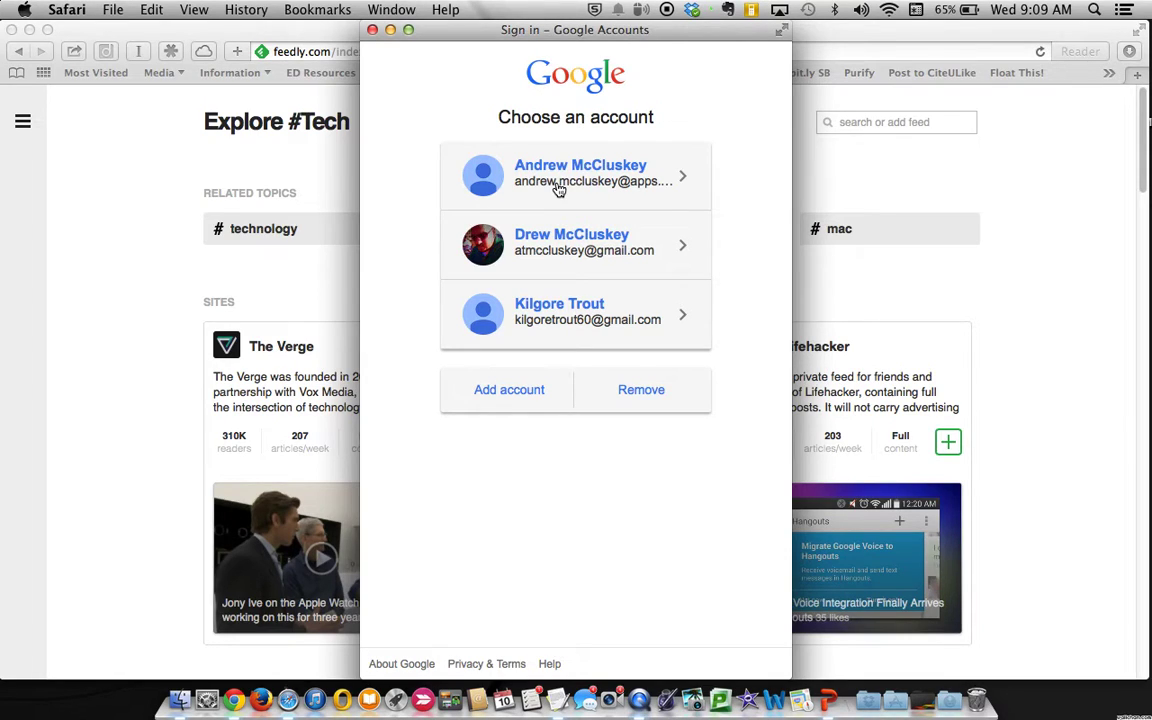
pyautogui.click(558, 189)
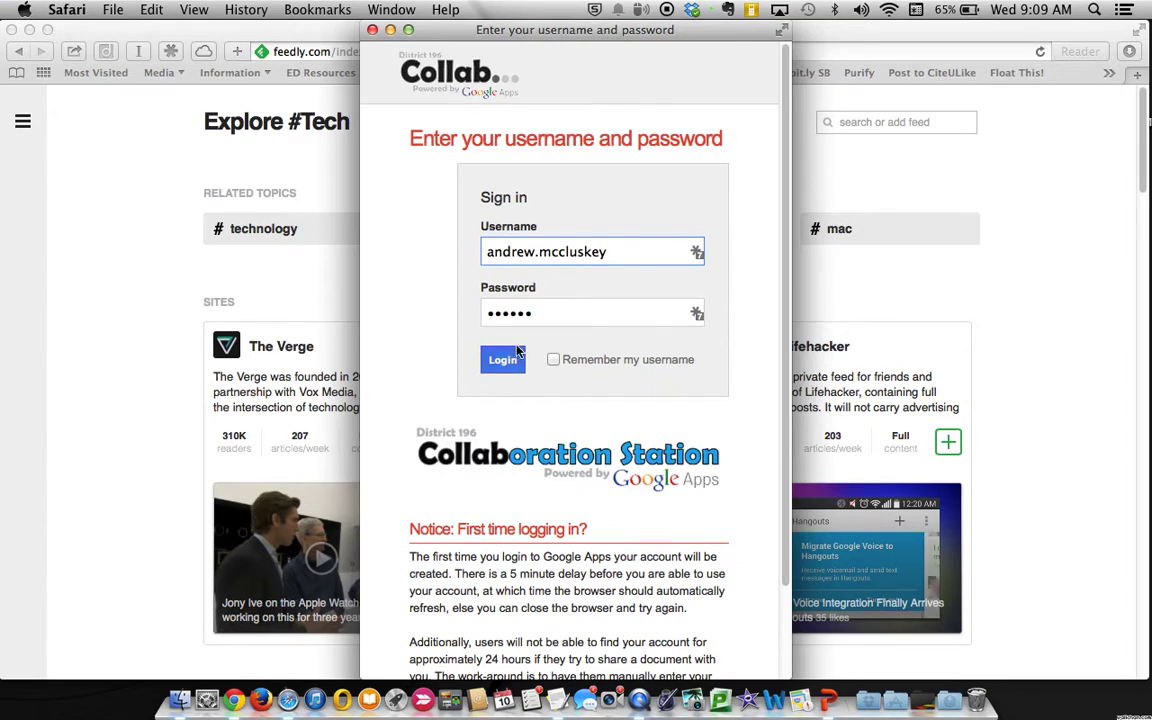
pyautogui.click(509, 364)
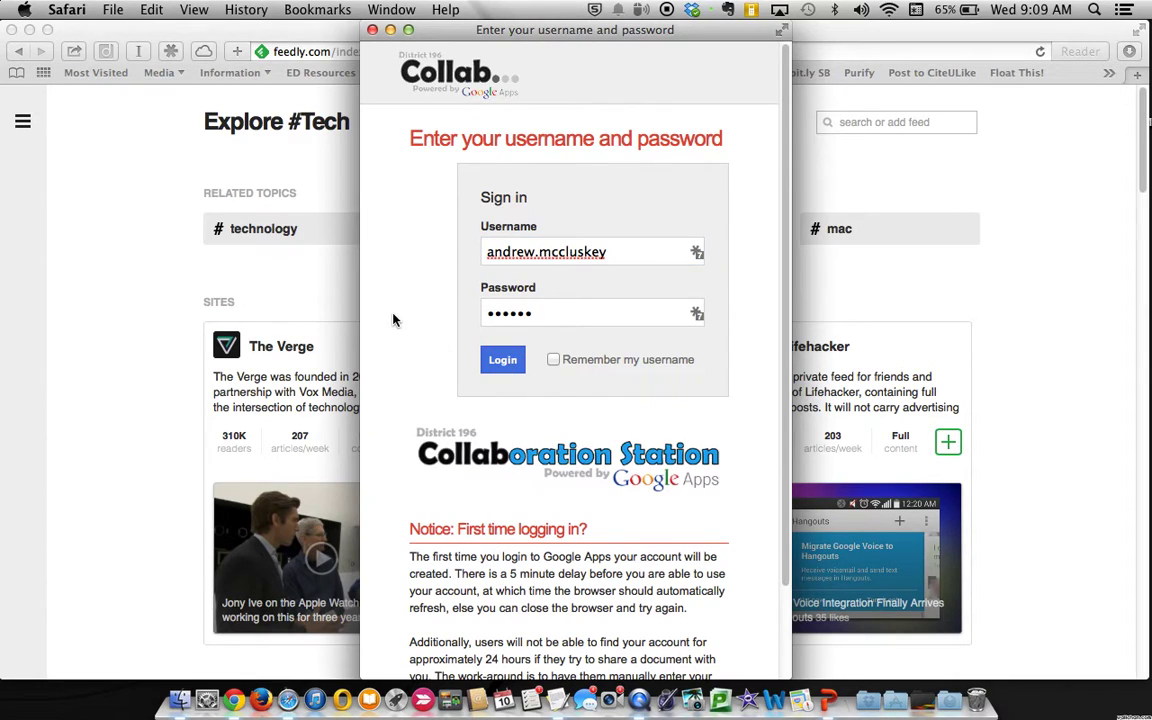
pyautogui.click(502, 362)
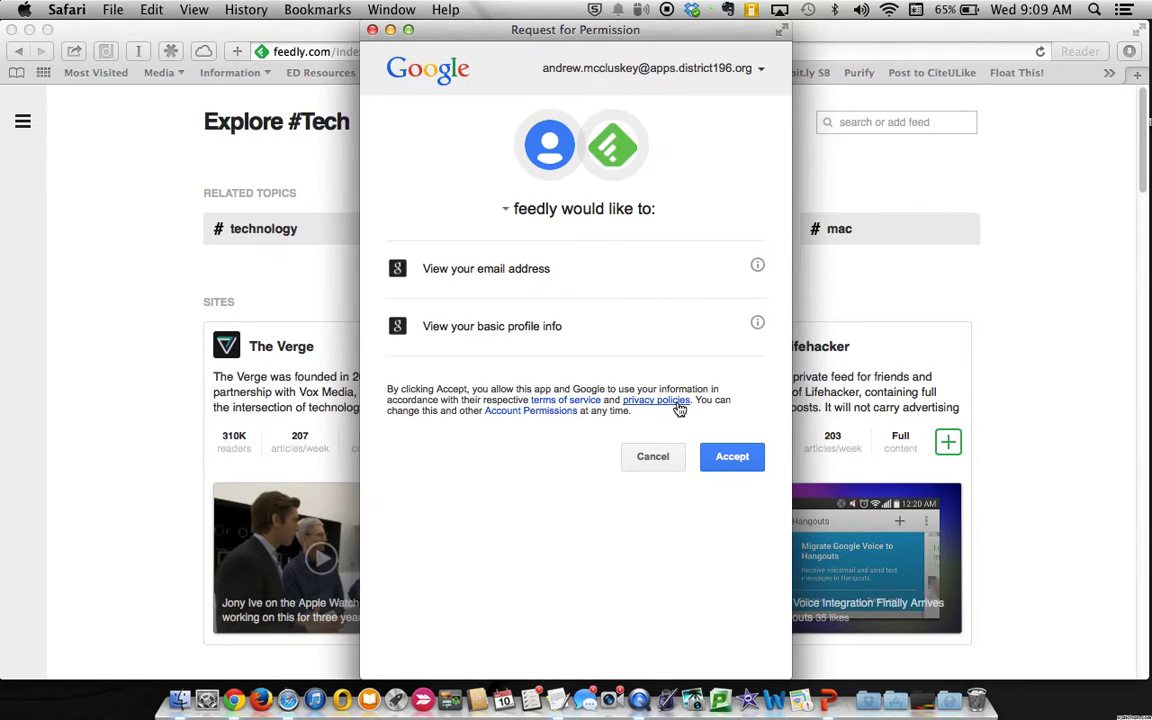
# - Grant Feedly the requested Google account permissions and add The Verge to the tech collection
pyautogui.click(733, 459)
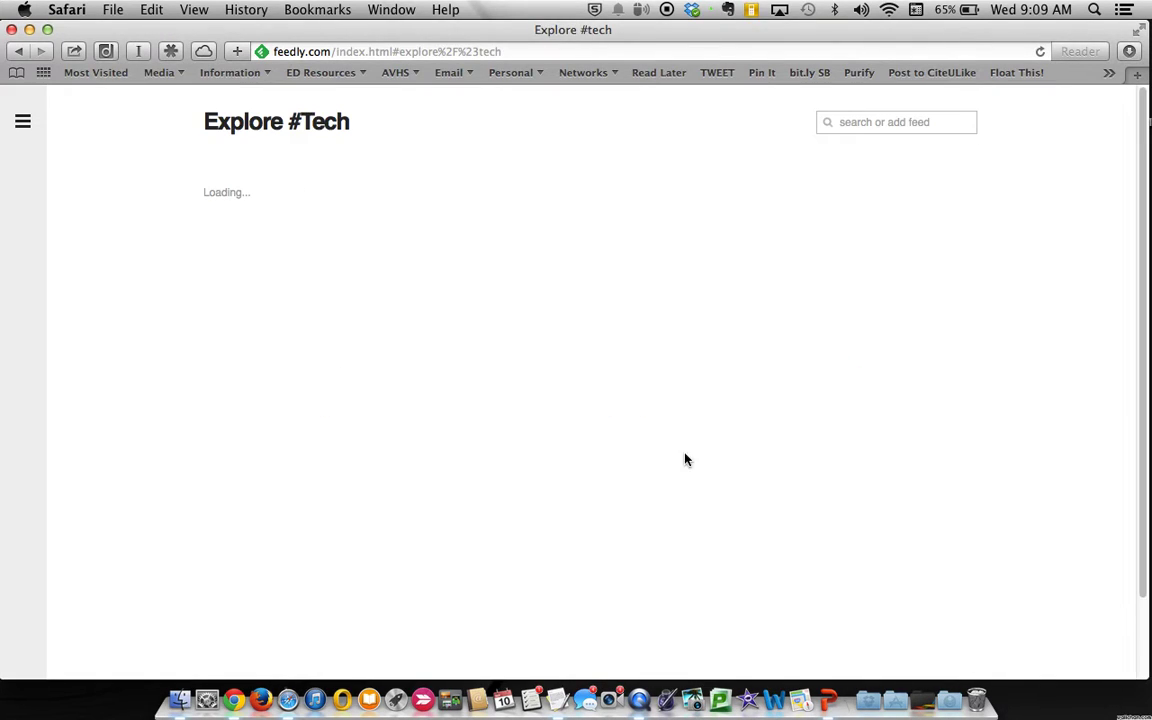
pyautogui.click(415, 441)
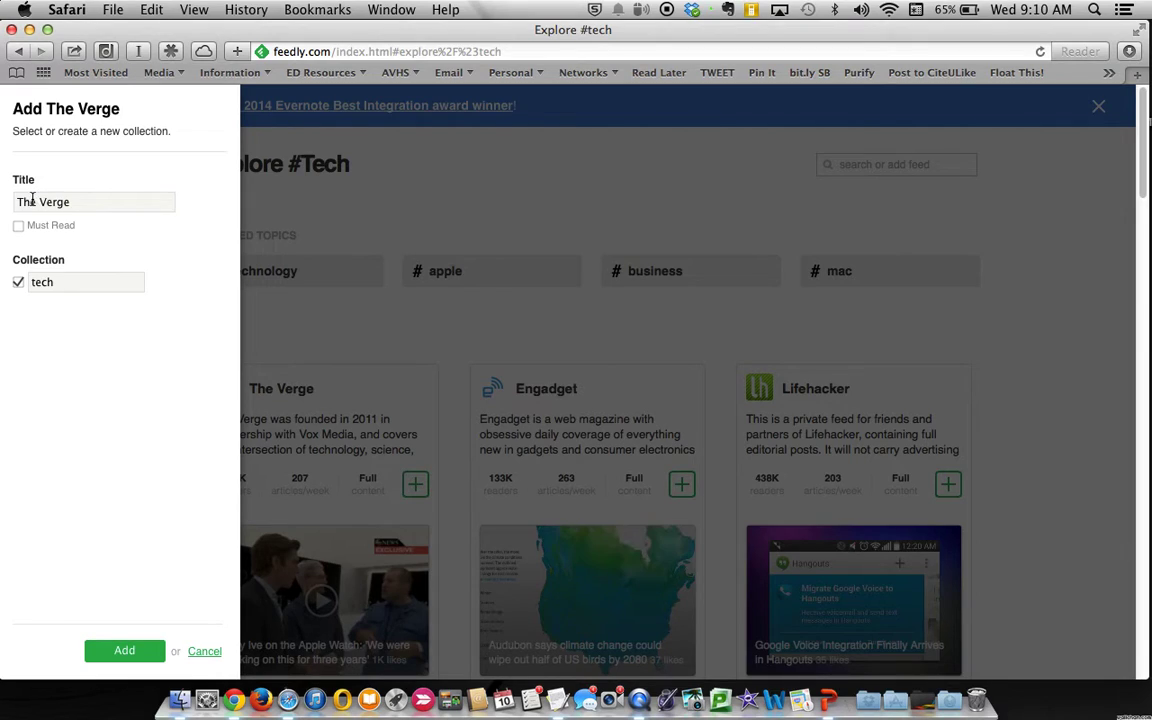
pyautogui.click(57, 282)
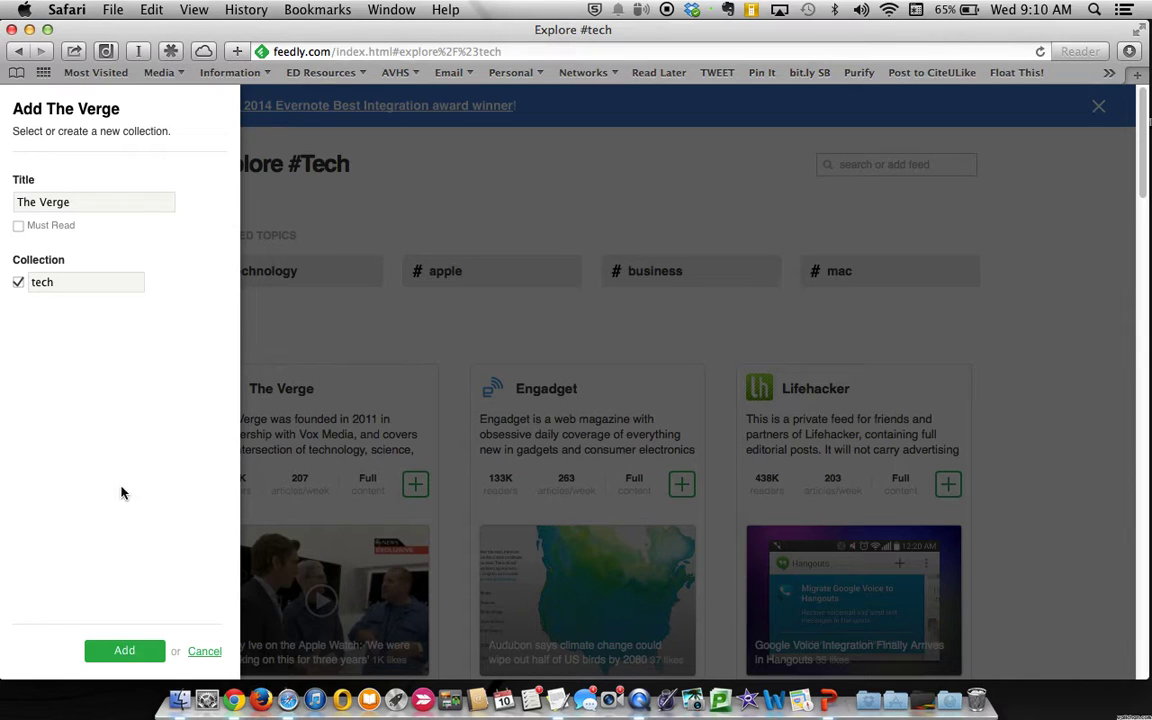
pyautogui.press('Return')
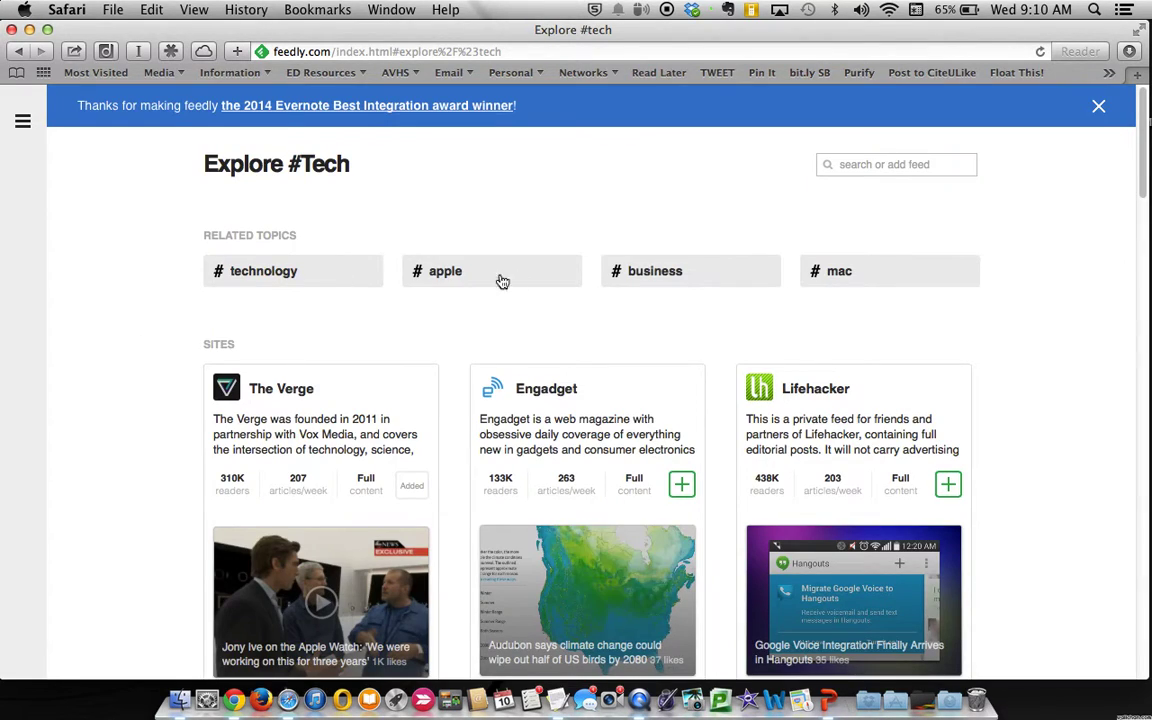
# - Add Lifehacker to the tech collection and to a new collection named "Hacking Life!"
pyautogui.click(948, 486)
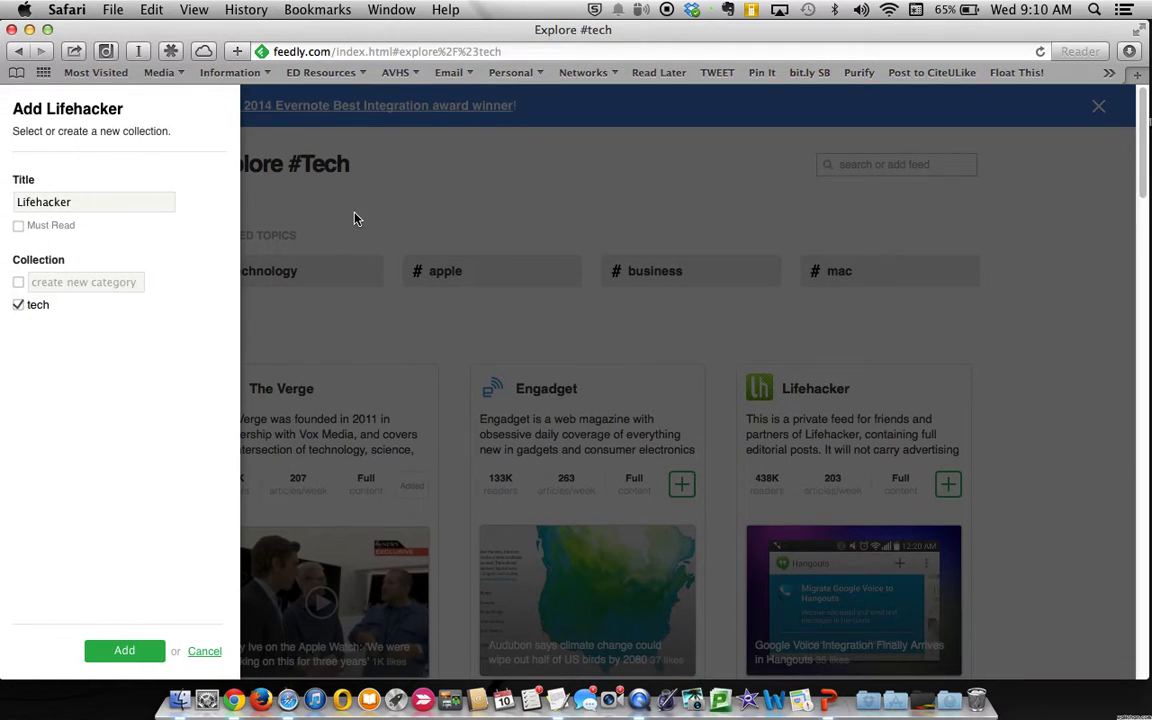
pyautogui.click(18, 283)
pyautogui.click(50, 283)
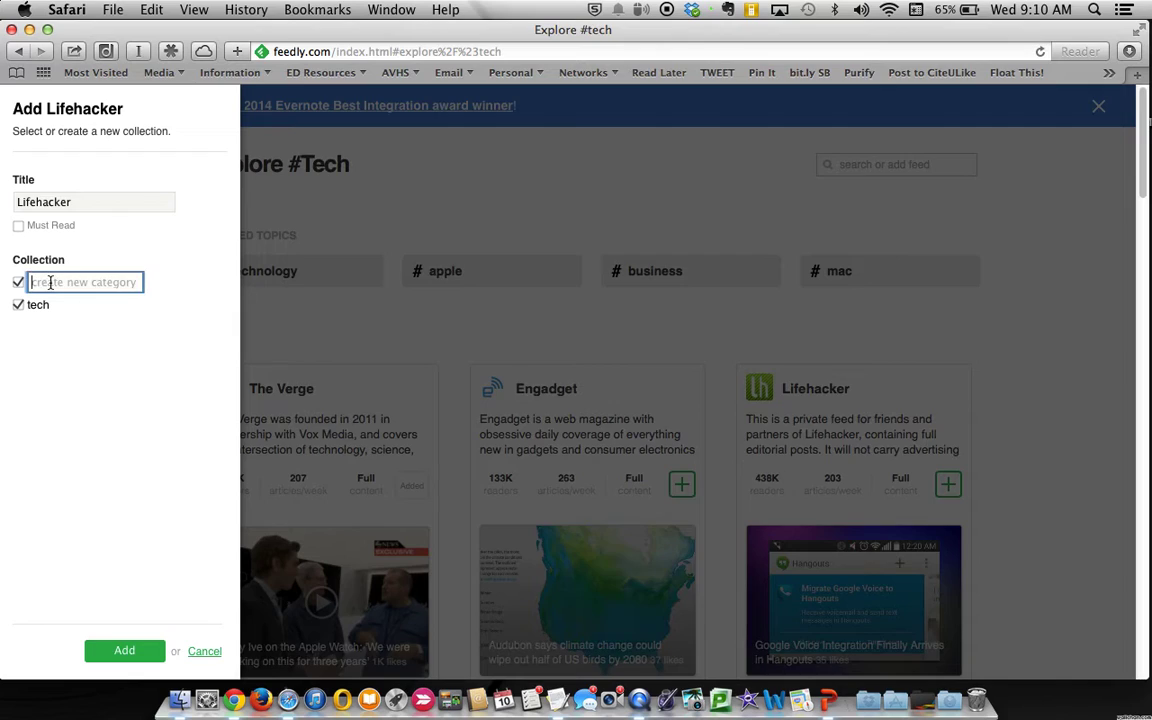
pyautogui.write('Hacki')
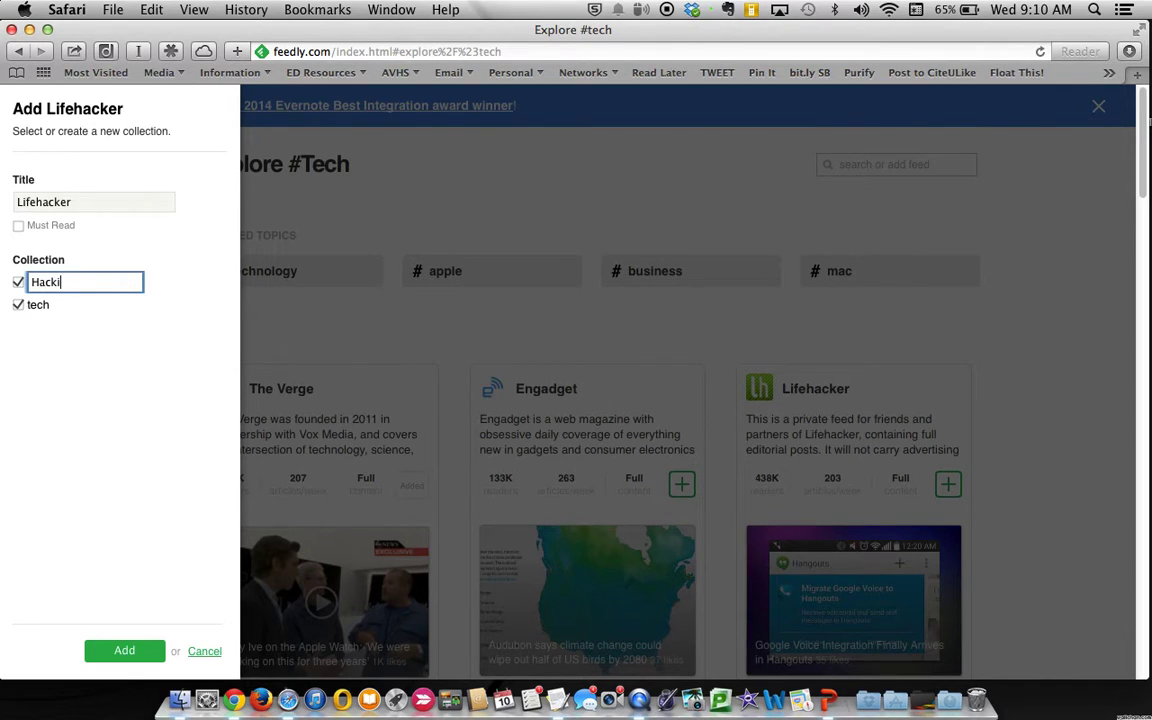
pyautogui.write('ng Life!')
pyautogui.click(124, 652)
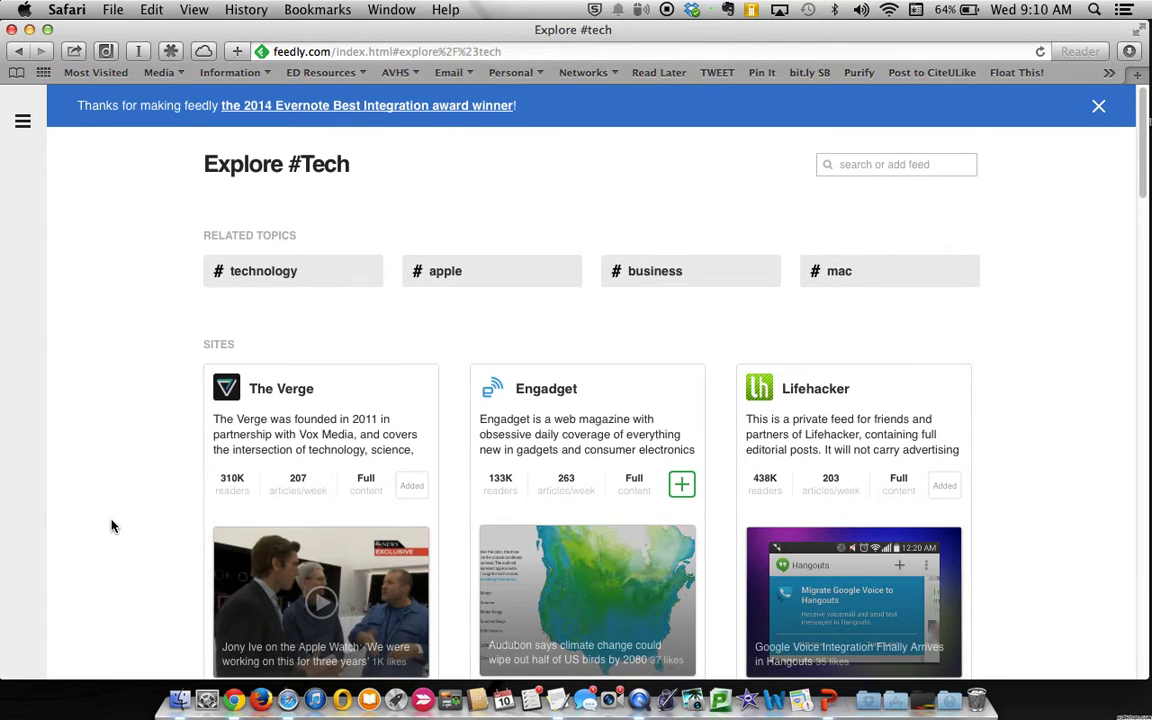
# - Look through the suggested sites on the Explore #Tech page and dismiss the Evernote award banner
pyautogui.scroll(-10, 133, 408)
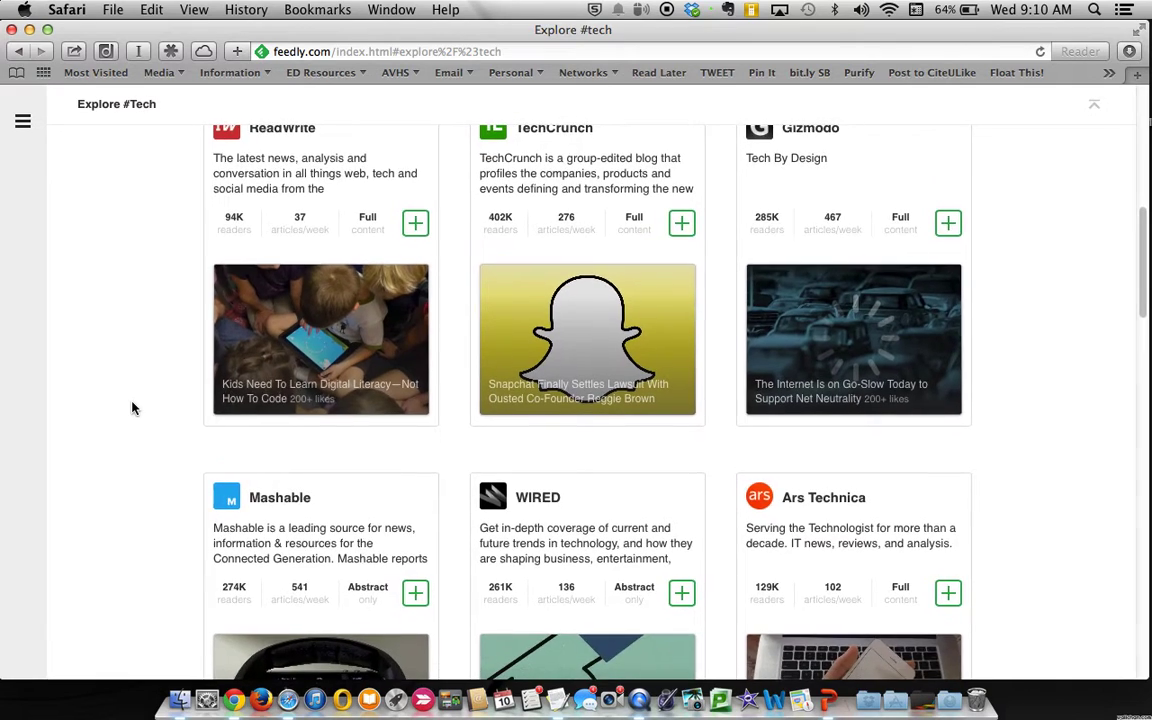
pyautogui.scroll(2, 133, 408)
pyautogui.scroll(10, 133, 408)
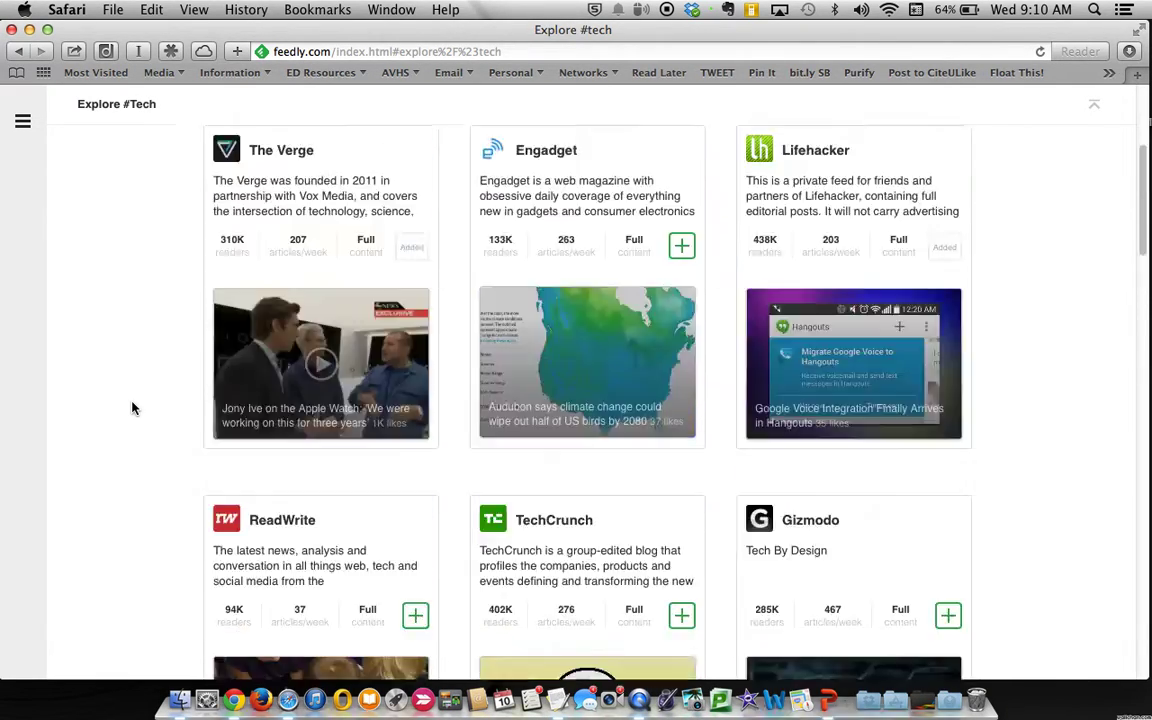
pyautogui.scroll(-5, 617, 508)
pyautogui.scroll(-8, 617, 508)
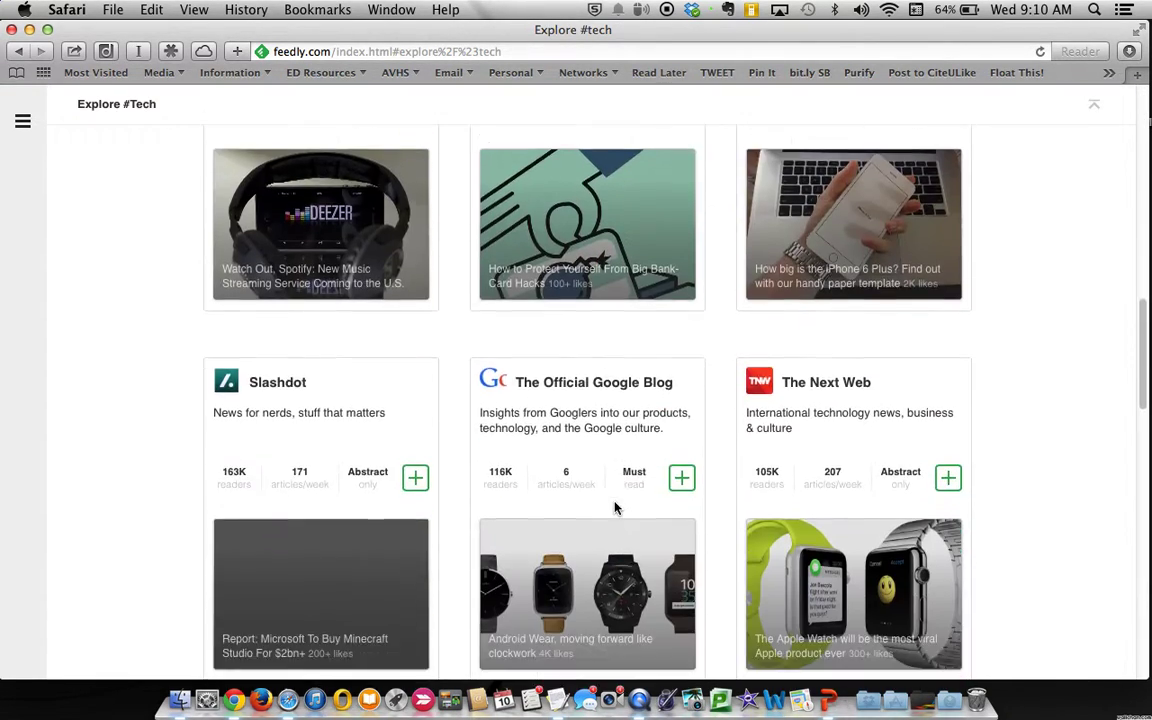
pyautogui.scroll(10, 612, 522)
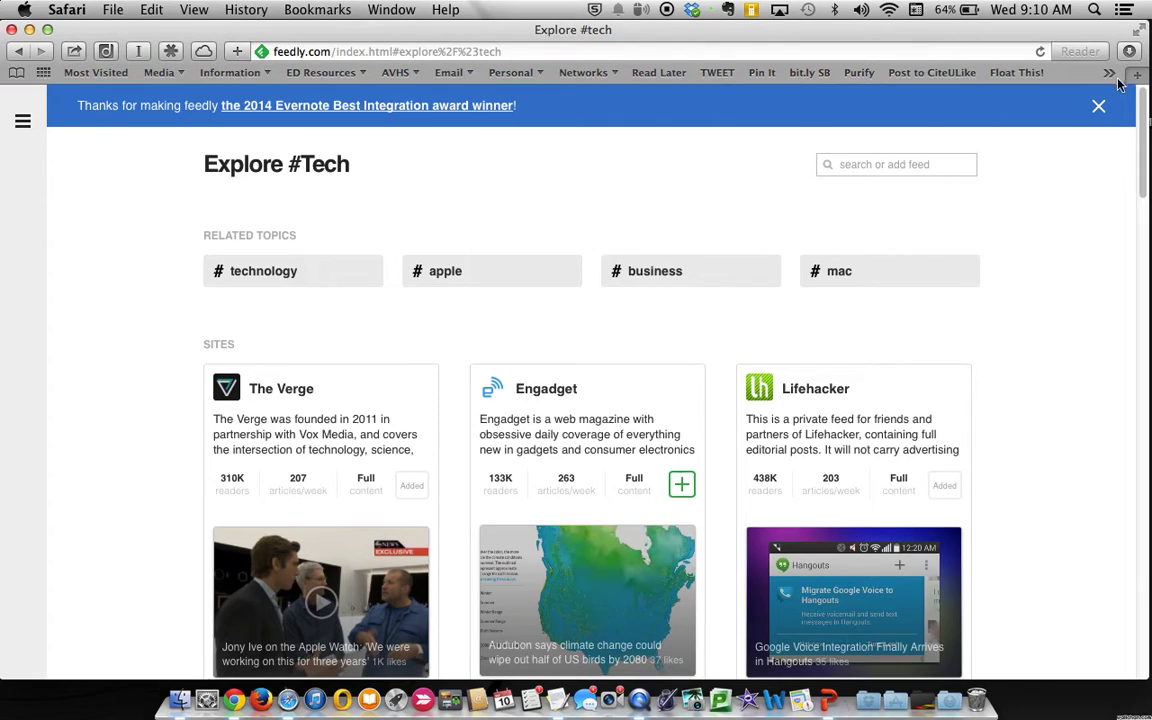
pyautogui.click(1098, 107)
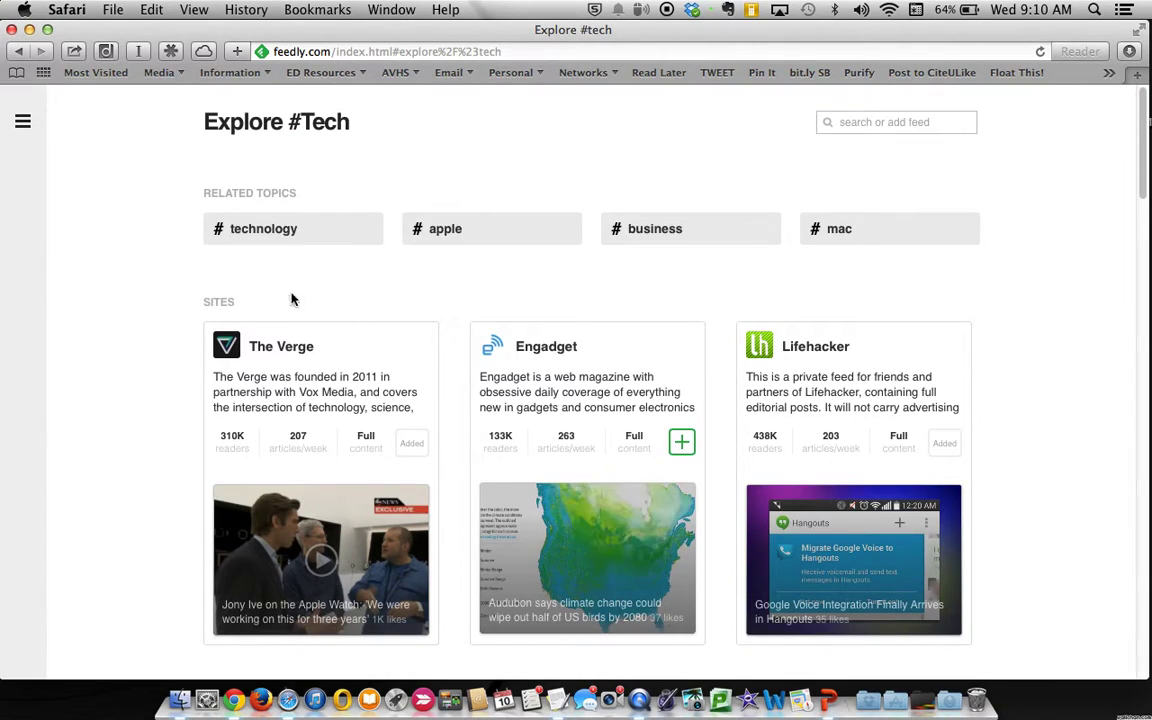
# - Go to adding new content, search for "pitchfork" and open the Pitchfork site's feed
pyautogui.click(22, 121)
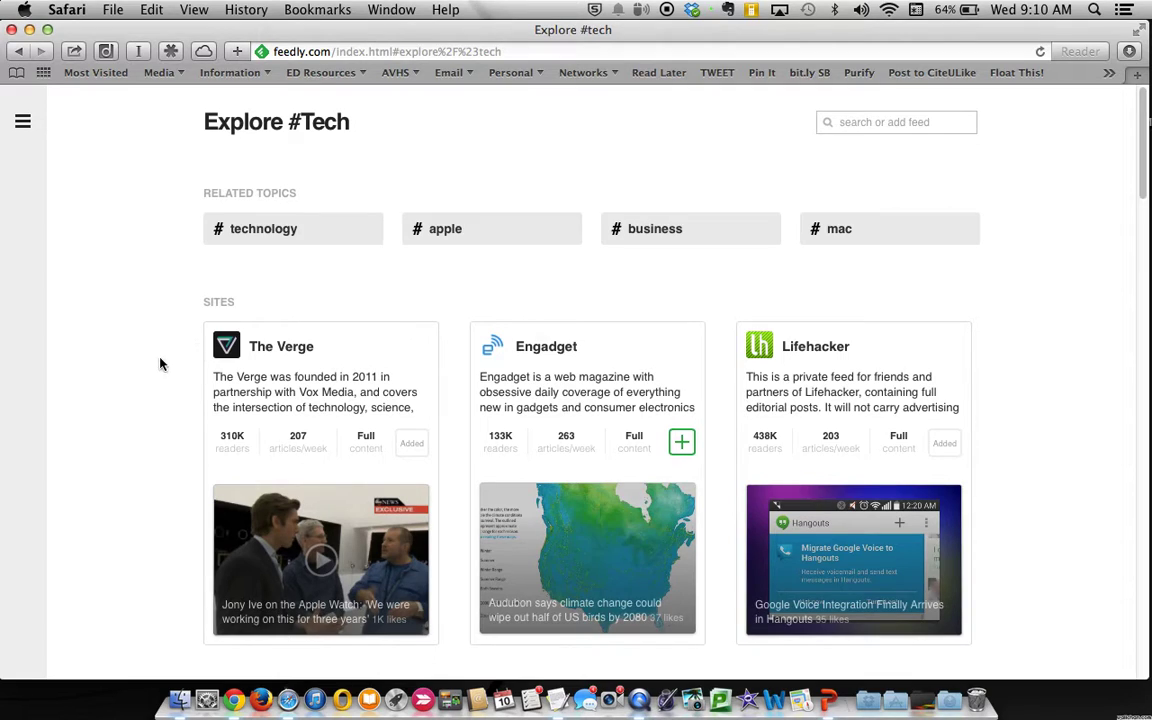
pyautogui.moveTo(24, 124)
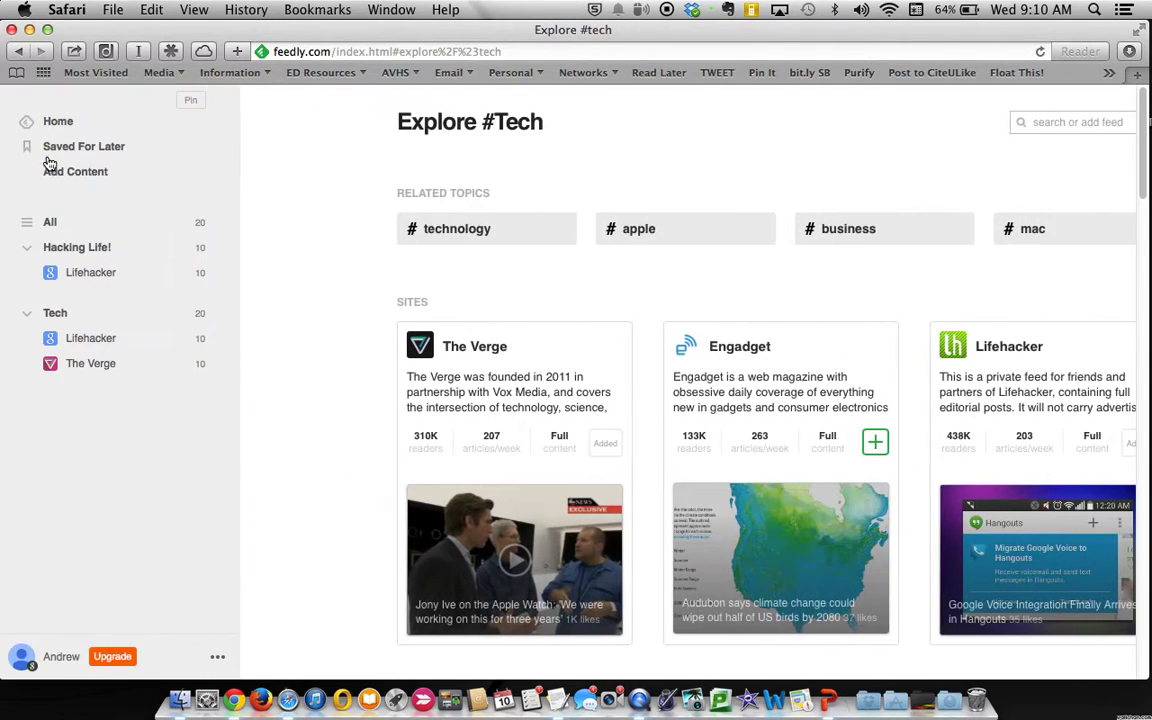
pyautogui.click(63, 174)
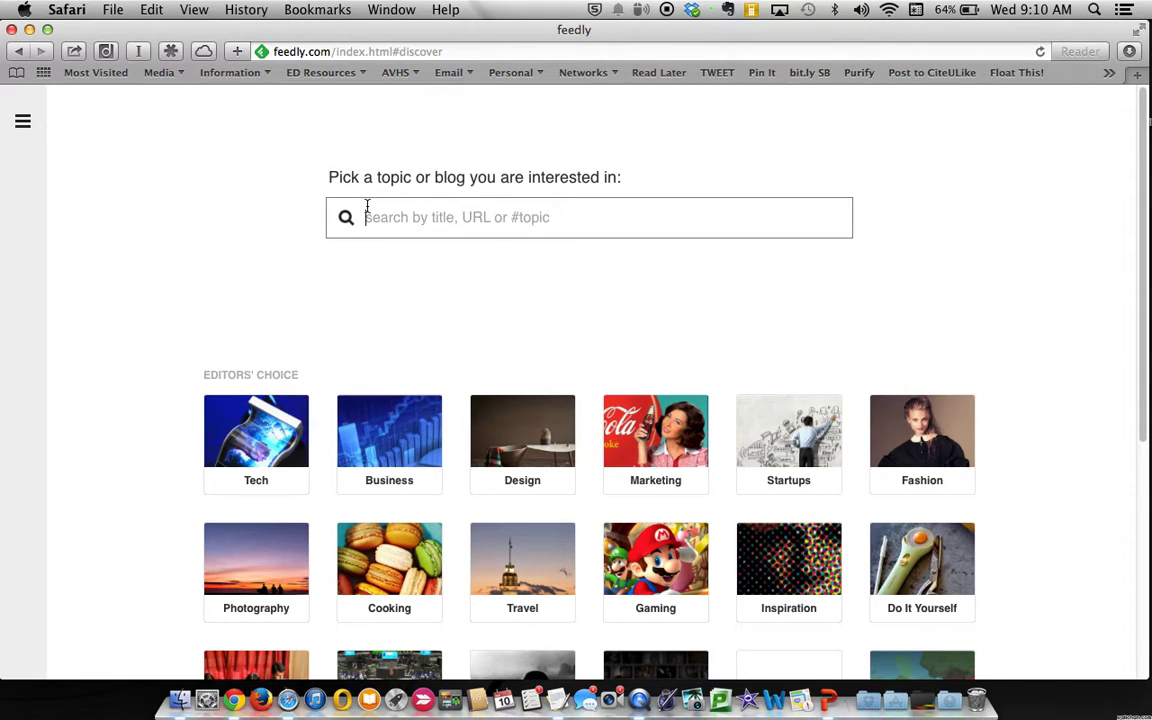
pyautogui.click(367, 206)
pyautogui.write('pitch')
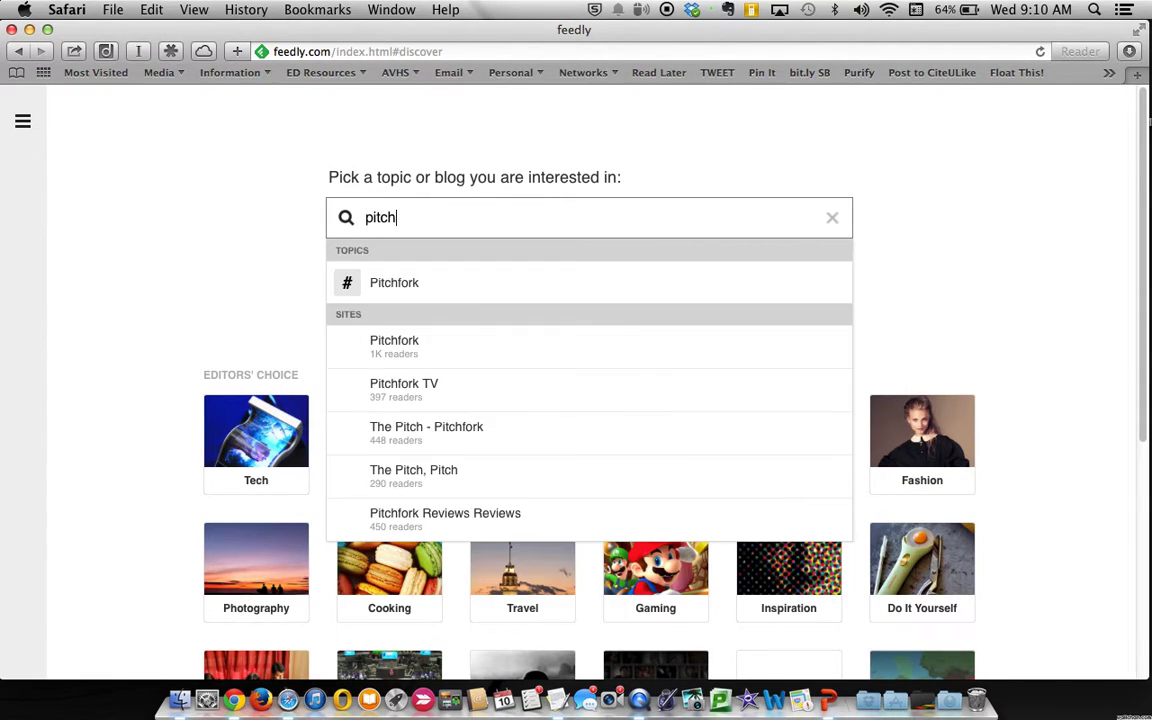
pyautogui.write('fork')
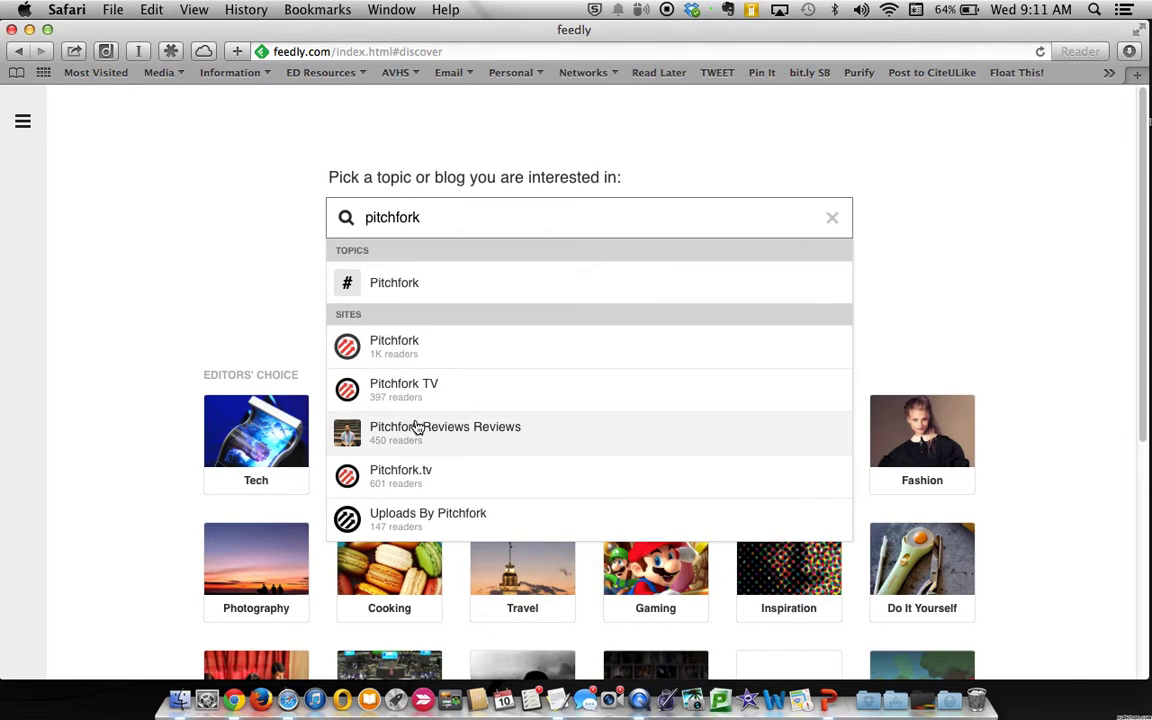
pyautogui.click(397, 347)
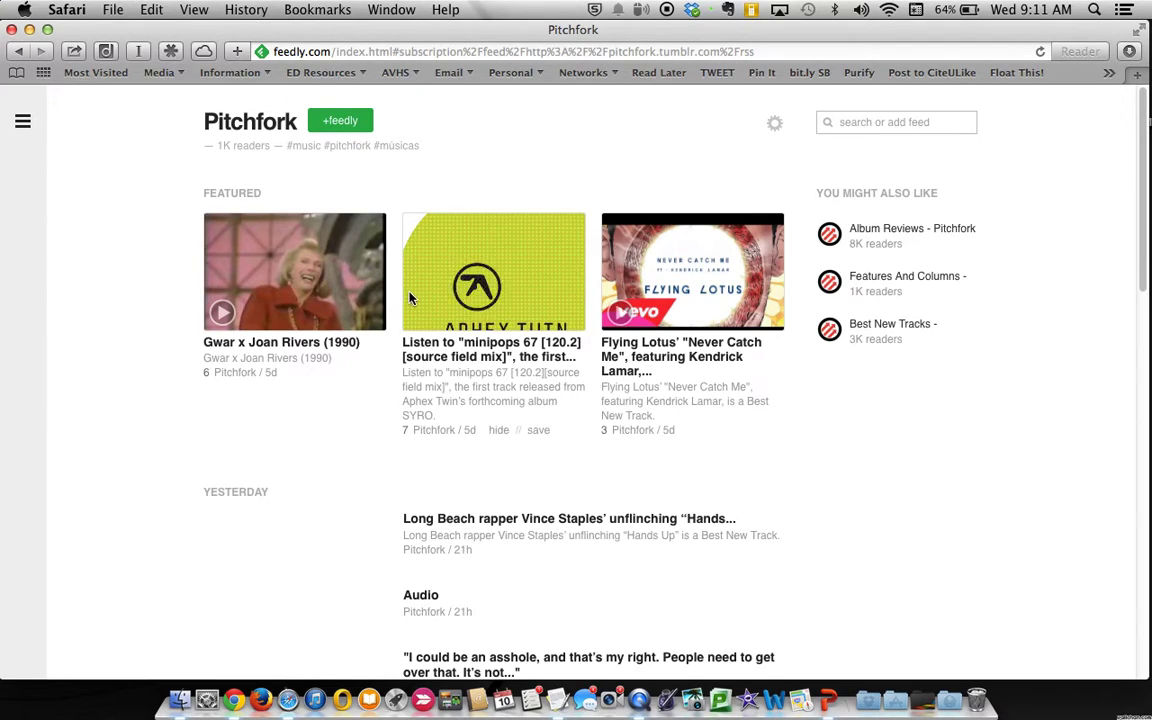
pyautogui.moveTo(368, 291)
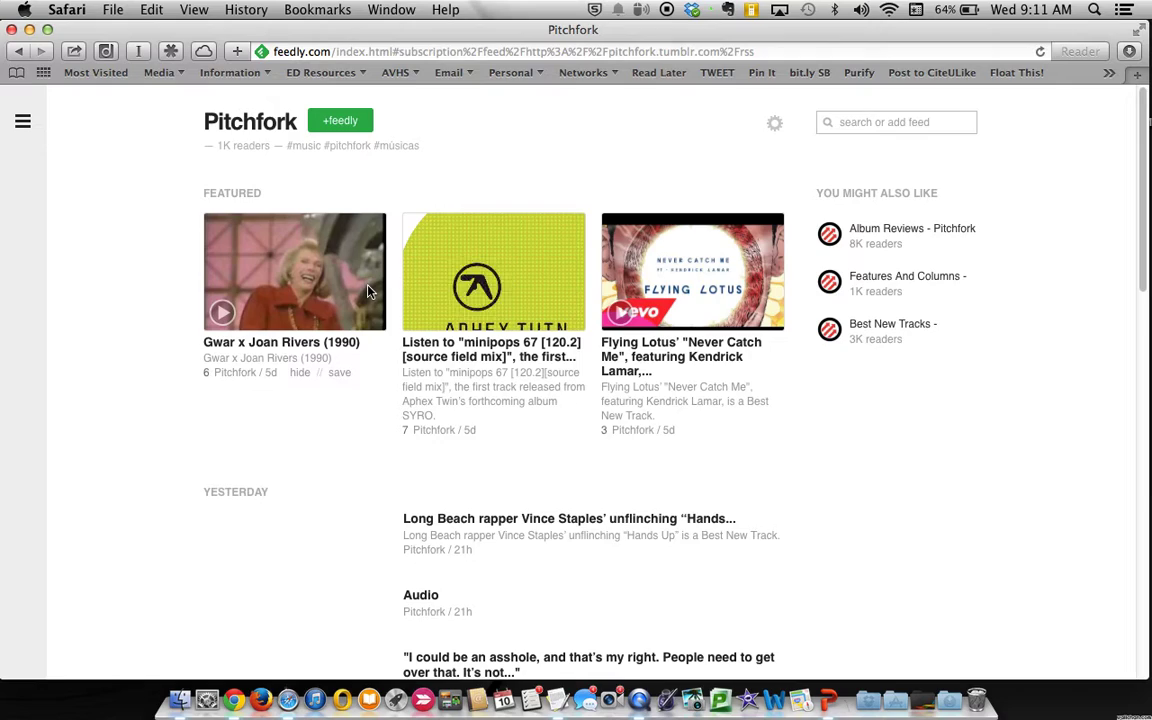